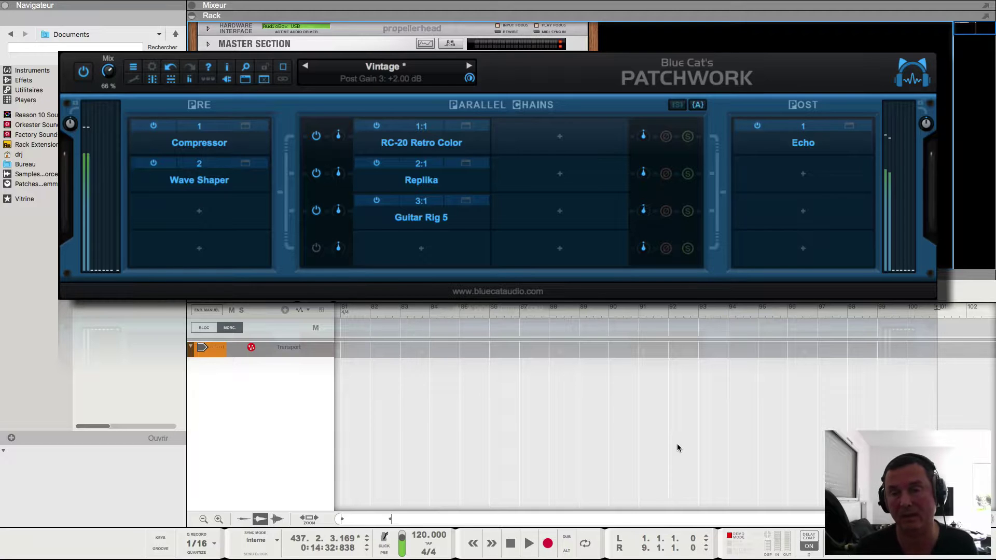
Step: Close the Patchwork window and load the W.A.Production Instachord instrument into the rack to view its interface
key("super+w")
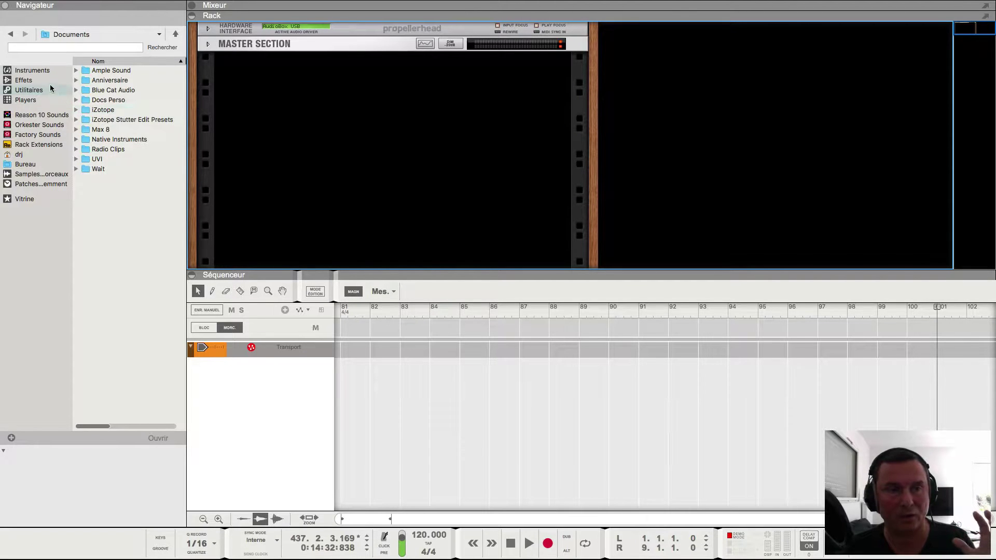
left_click(36, 71)
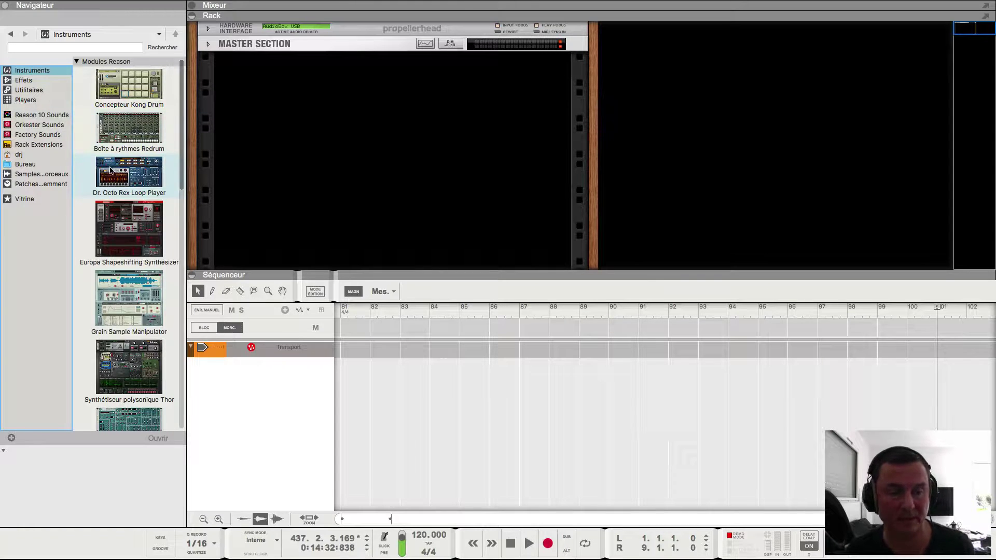
scroll(134, 136, "down", 10)
scroll(134, 205, "down", 5)
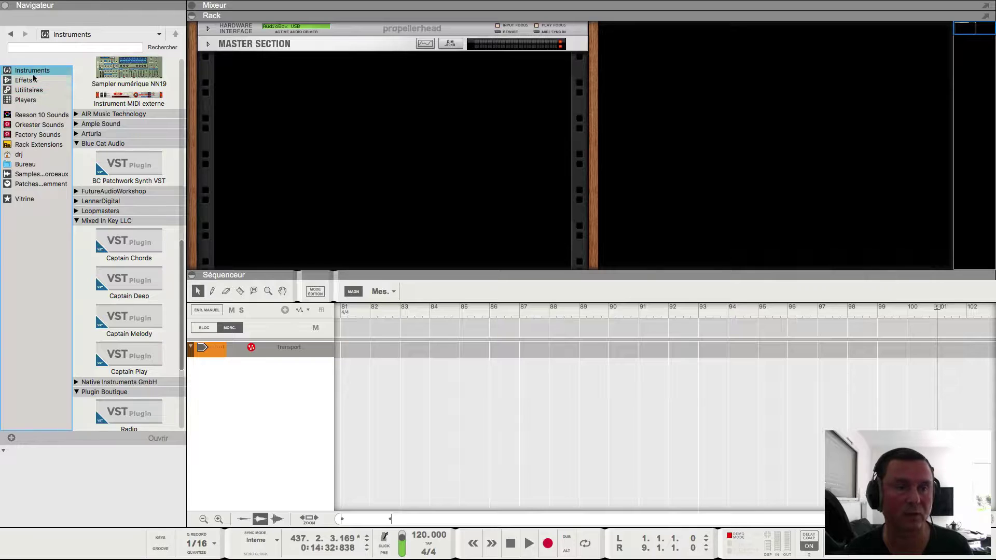
scroll(129, 217, "down", 2)
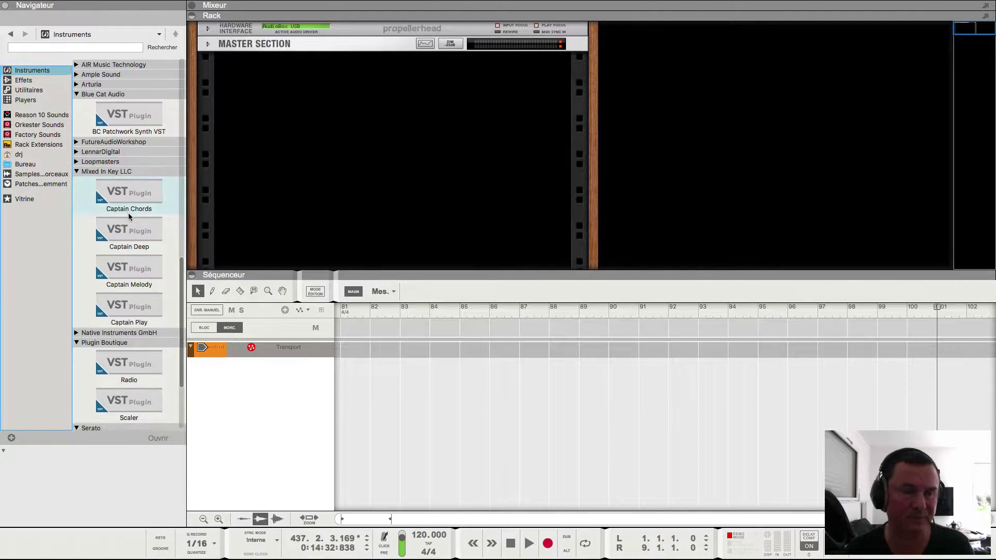
scroll(129, 217, "down", 5)
left_click_drag(122, 403, 318, 184)
left_click(470, 133)
left_click_drag(414, 35, 723, 114)
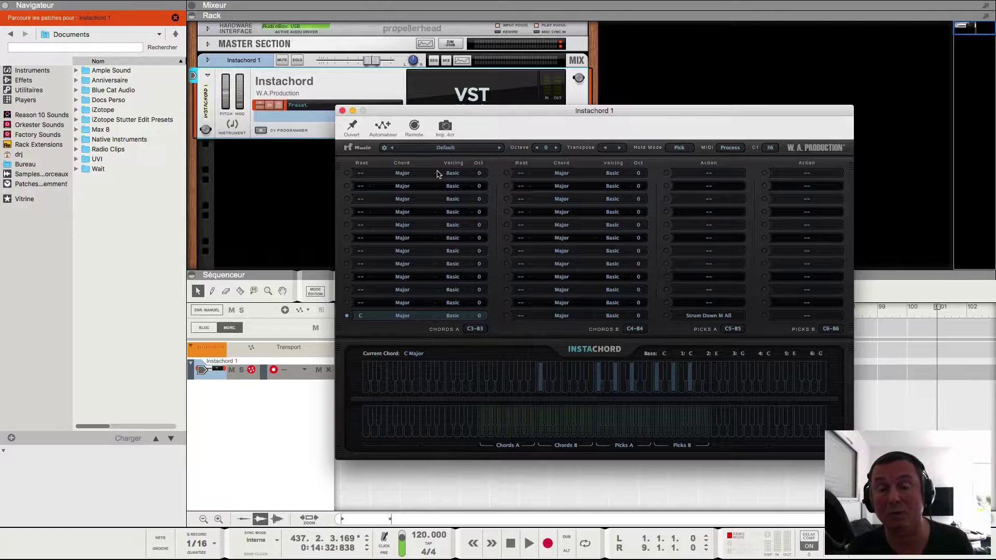
left_click(341, 111)
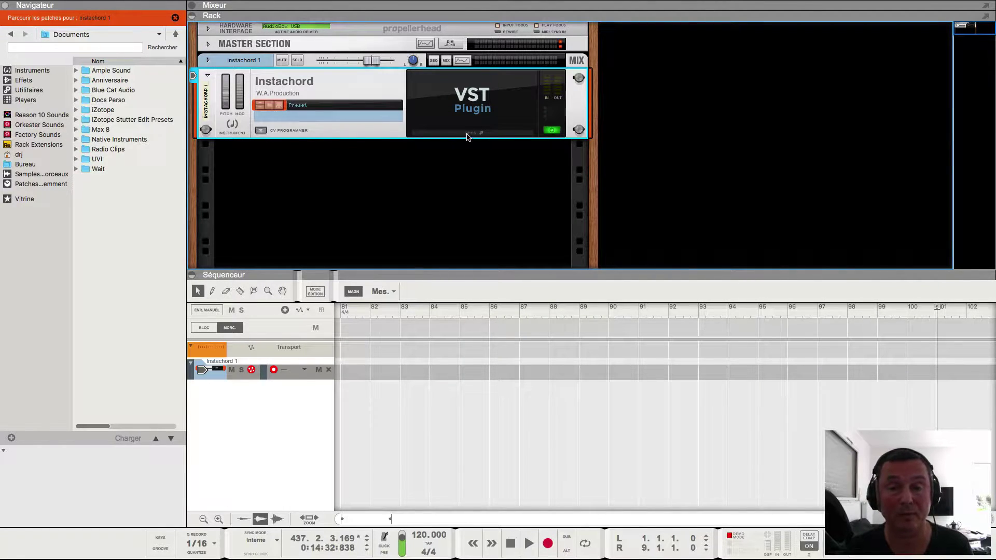
Step: Replace Instachord in the rack with Plugin Boutique's Scaler, open its interface and show its list of internal sounds
left_click(42, 71)
scroll(130, 207, "down", 10)
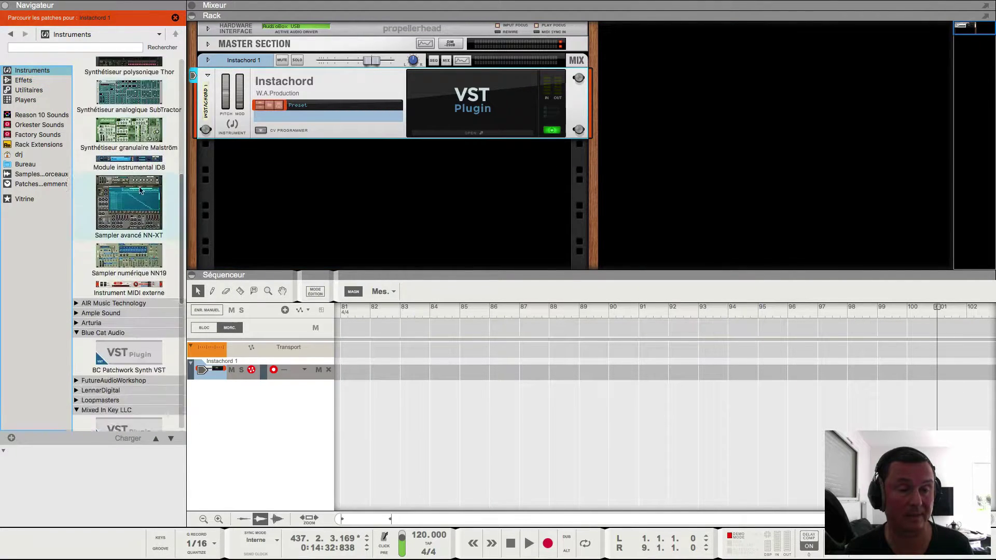
scroll(139, 190, "down", 5)
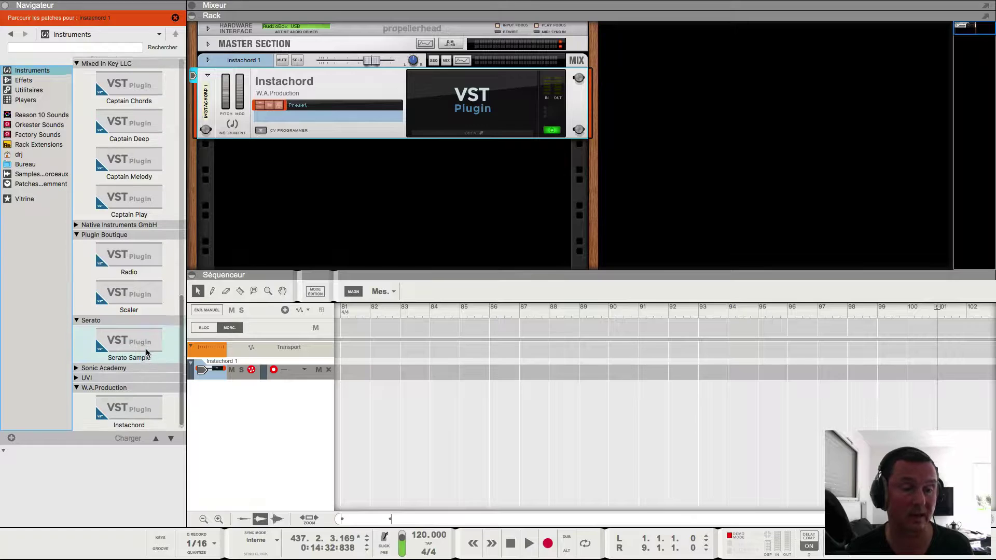
left_click_drag(137, 303, 354, 109)
left_click(477, 133)
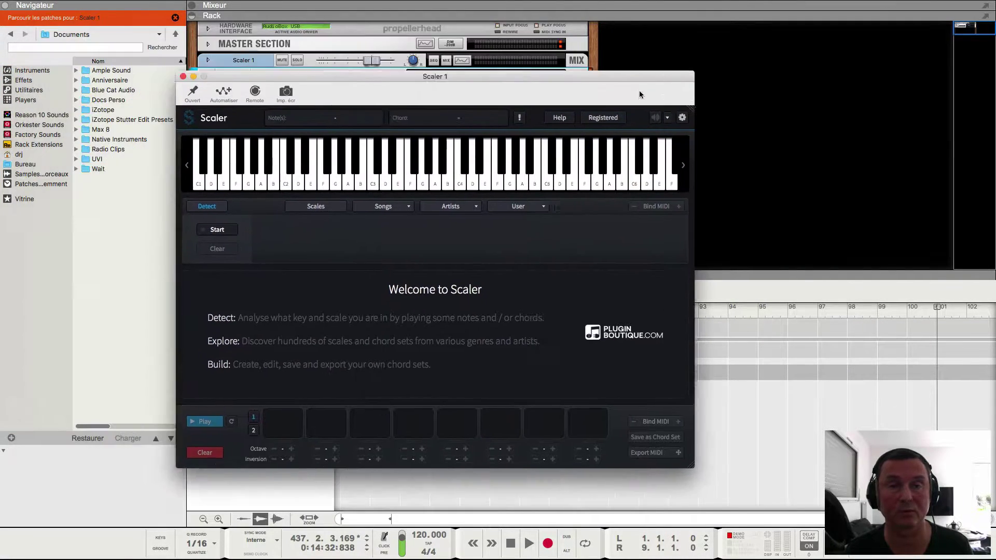
left_click_drag(639, 94, 828, 113)
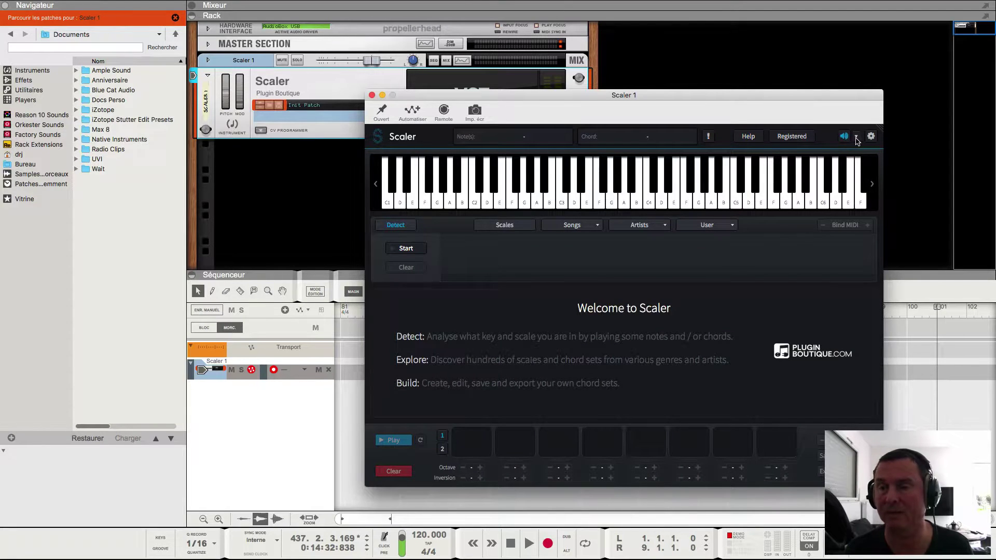
left_click(856, 137)
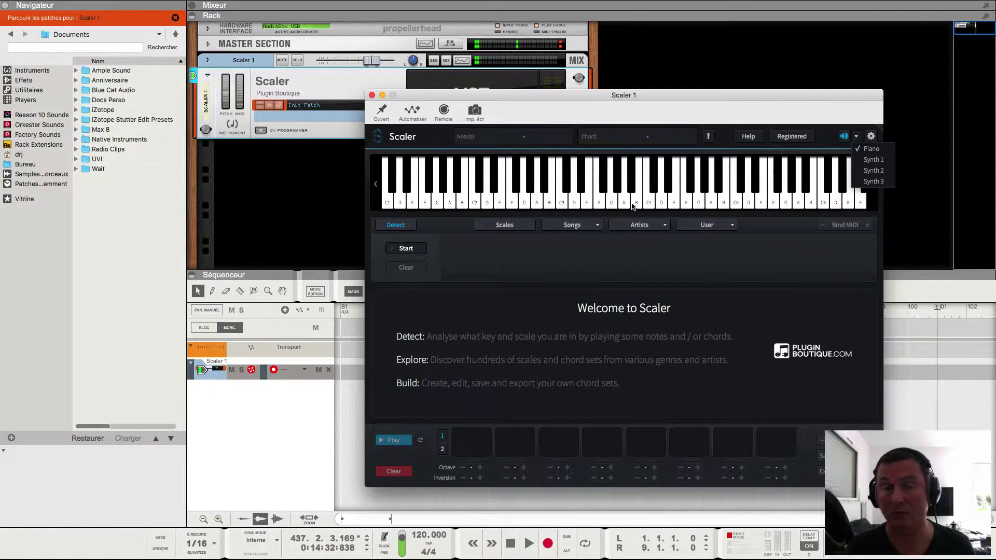
left_click_drag(610, 95, 669, 126)
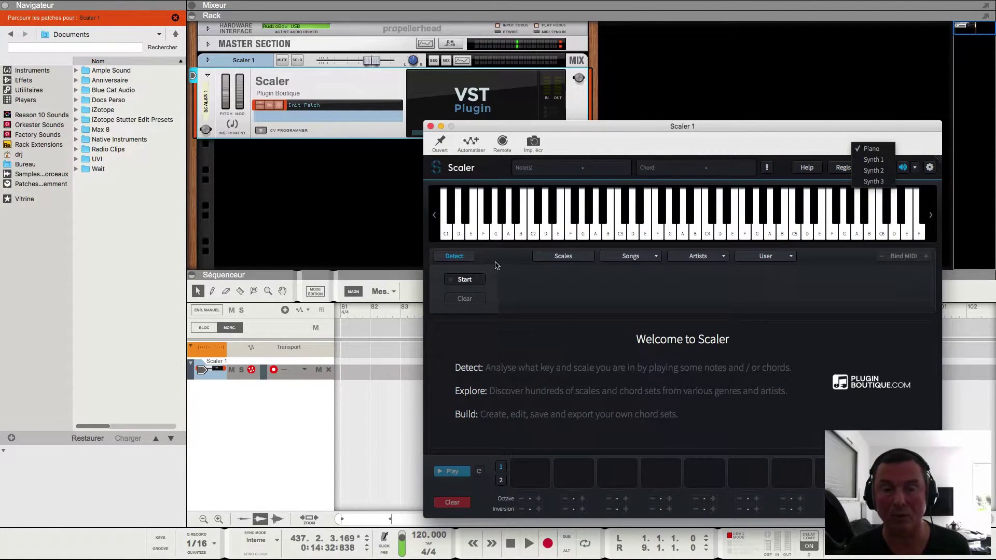
Step: Run Scaler's chord detection on played notes, stop it and audition the D sus2 and F 6 chords
left_click(456, 257)
left_click(465, 282)
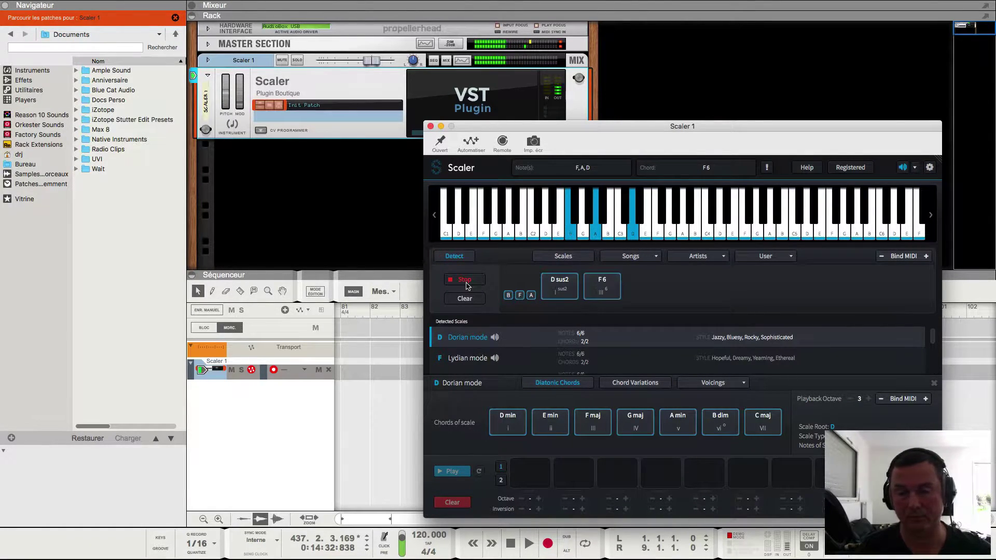
left_click(470, 281)
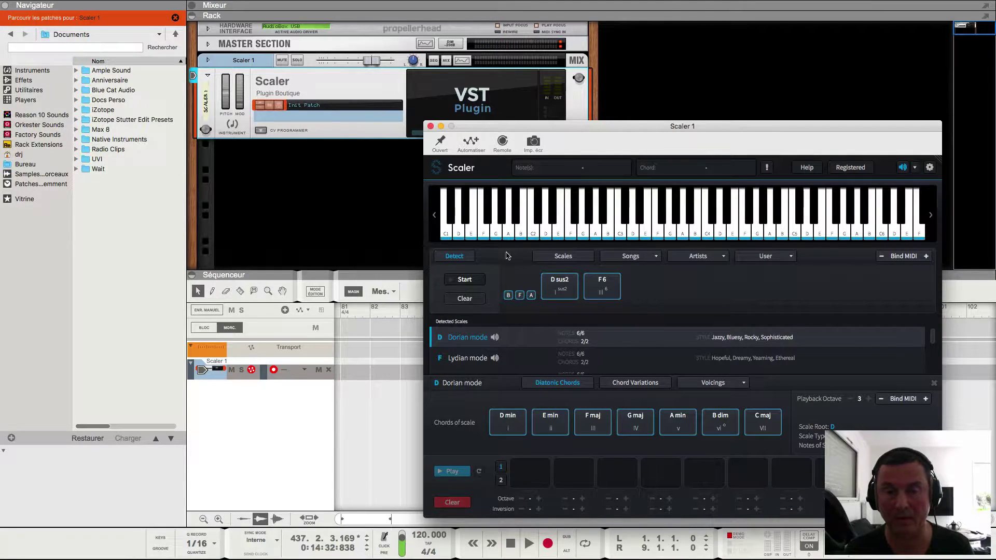
left_click(560, 286)
left_click(611, 284)
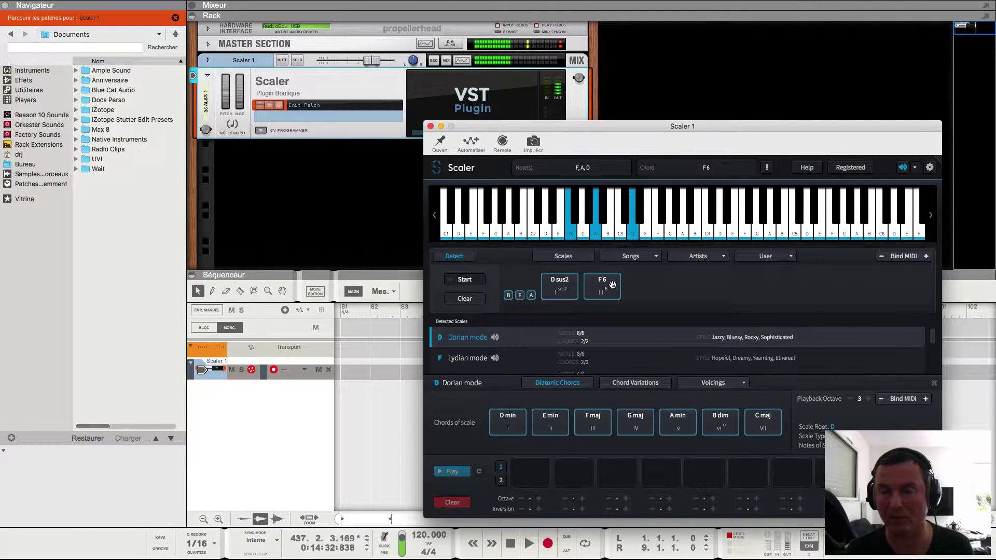
Step: Build a four-chord progression in Scaler from the Dorian scale chords: D min, E min, A min, G maj
left_click_drag(611, 125, 643, 34)
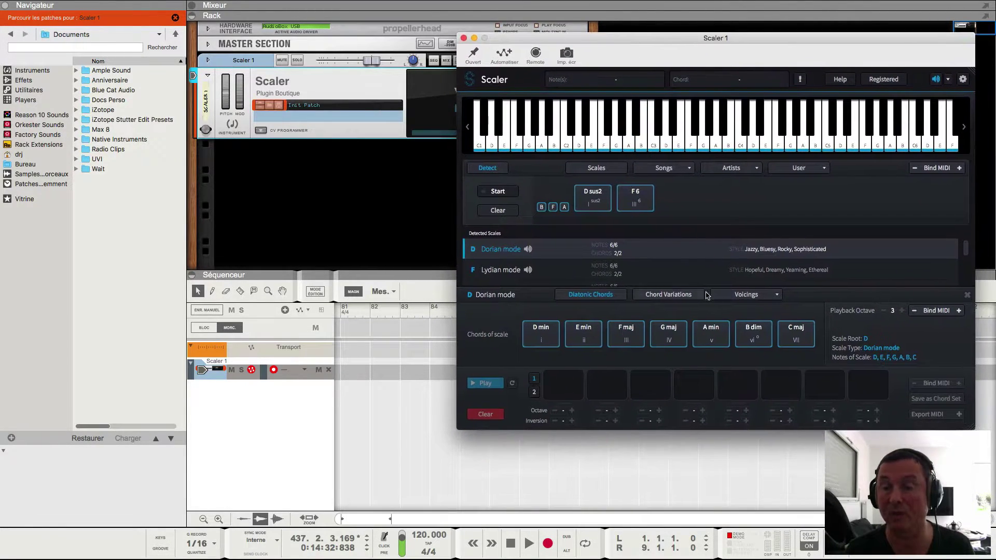
left_click_drag(541, 332, 562, 384)
left_click_drag(587, 343, 607, 387)
left_click_drag(669, 335, 694, 384)
left_click_drag(711, 335, 651, 387)
Step: Export Scaler's progression as a MIDI clip starting at bar 81 in the sequencer, with Europa Shapeshifting Synthesizer as the track's instrument
left_click_drag(927, 414, 358, 412)
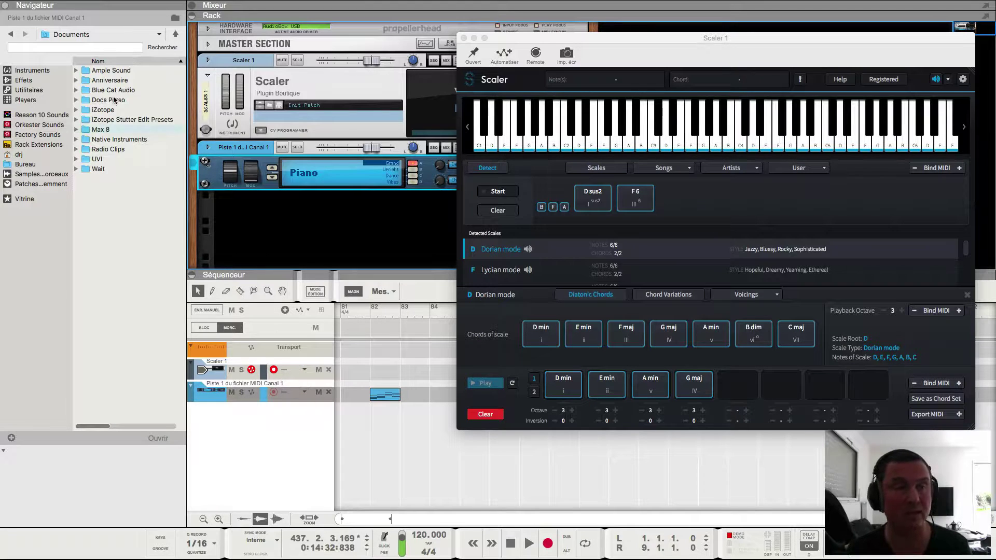
left_click(42, 71)
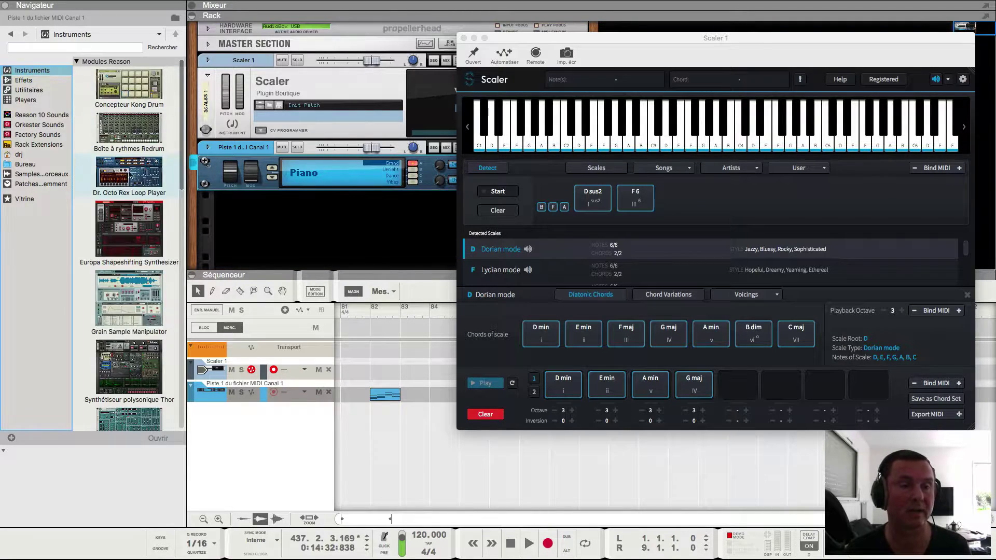
left_click_drag(129, 228, 243, 393)
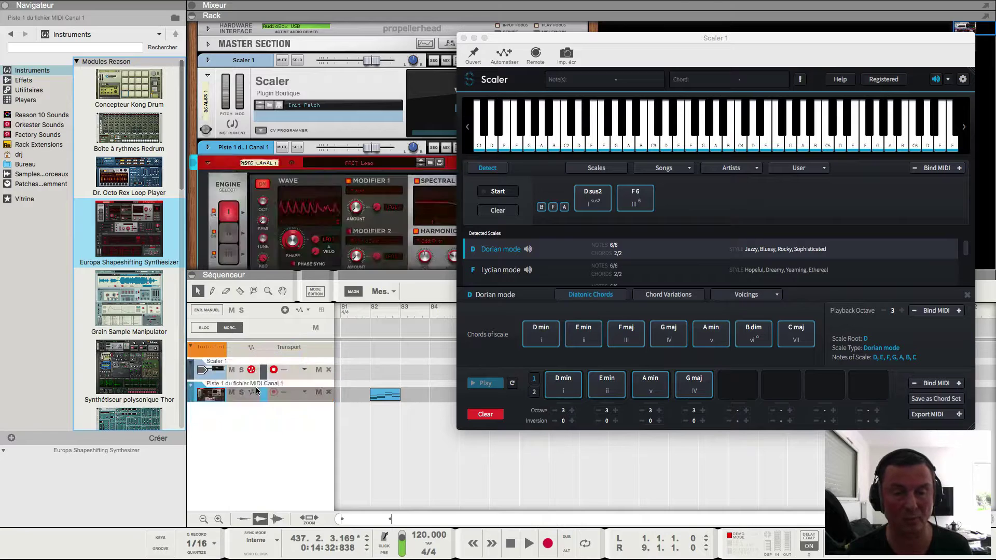
left_click_drag(383, 397, 351, 397)
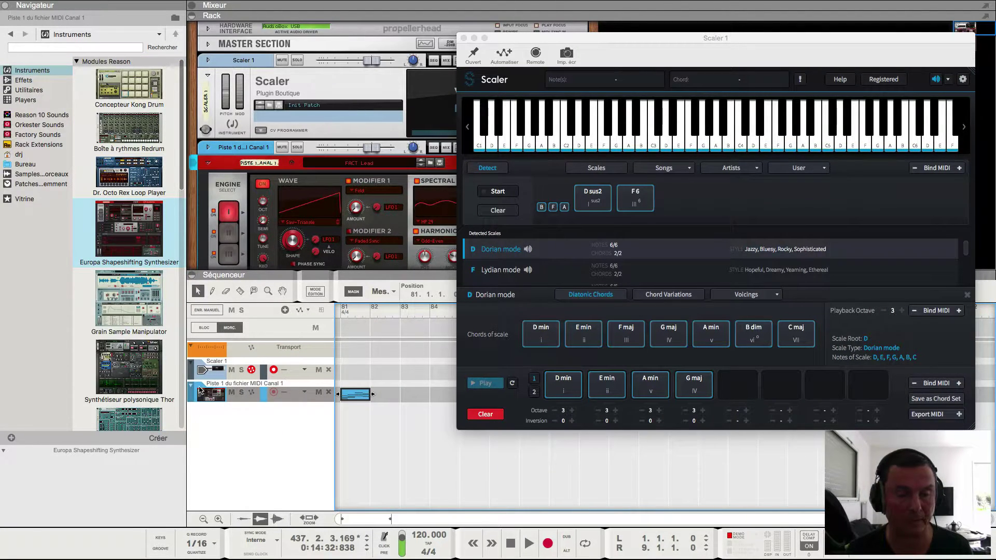
Step: Delete the exported MIDI track with its whole Europa device group, and briefly check Scaler's interface
left_click(464, 38)
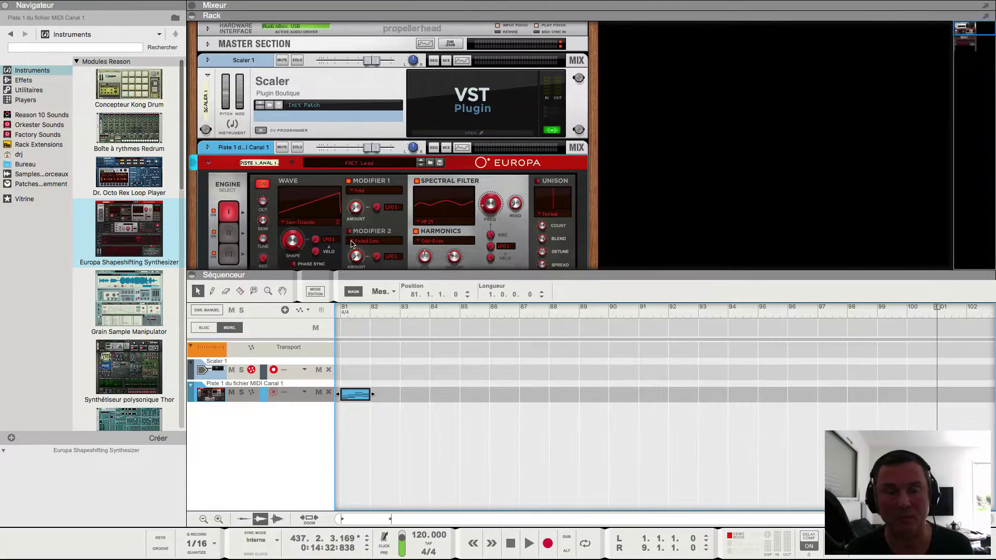
right_click(204, 386)
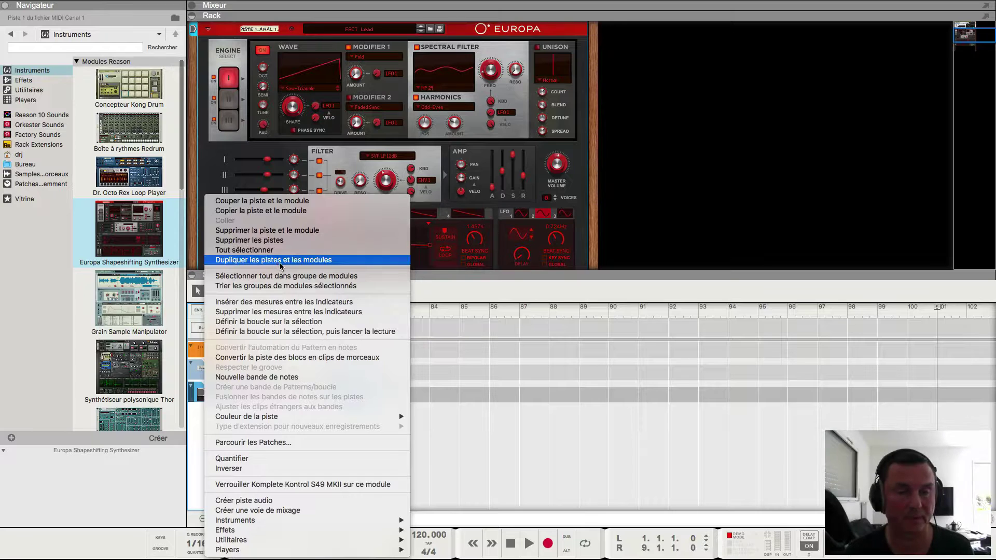
left_click(371, 238)
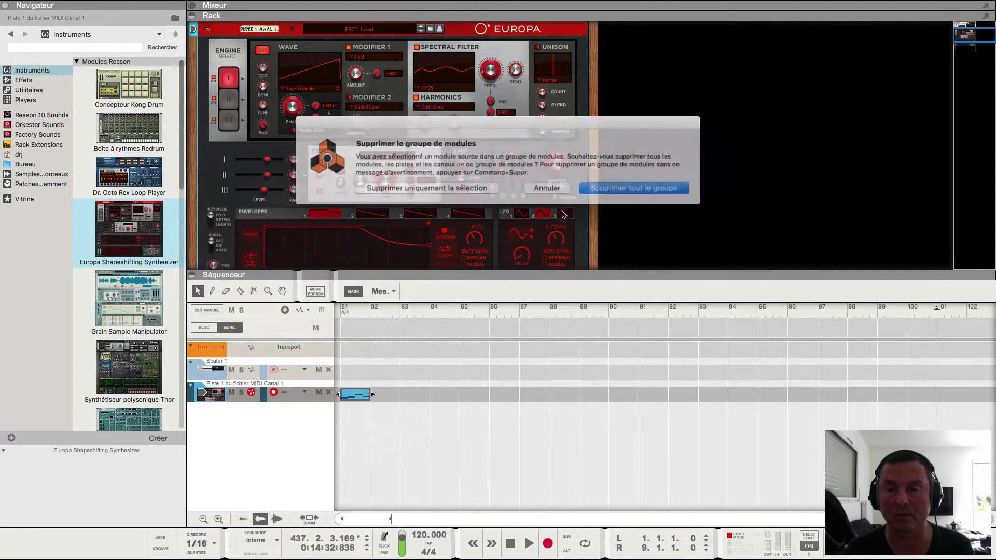
left_click(591, 191)
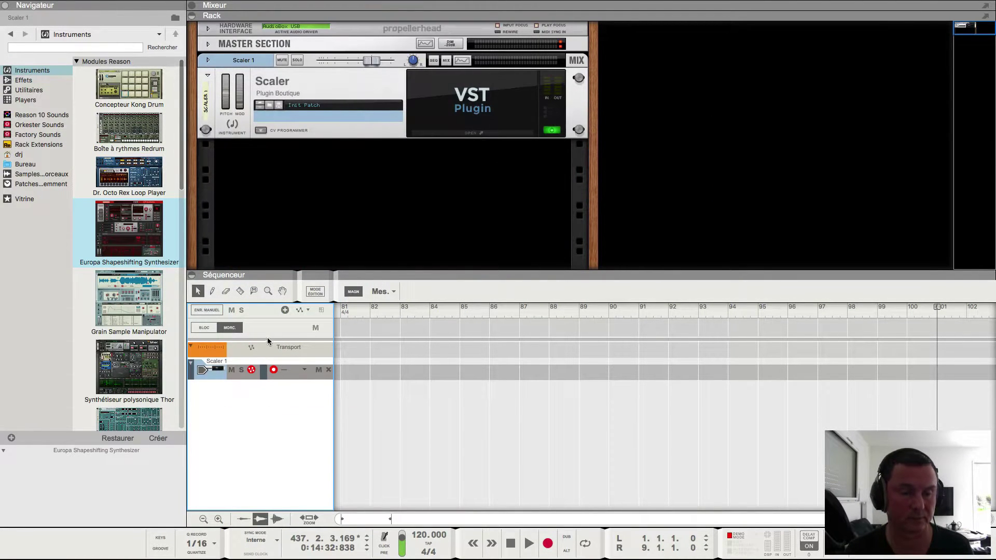
left_click(473, 133)
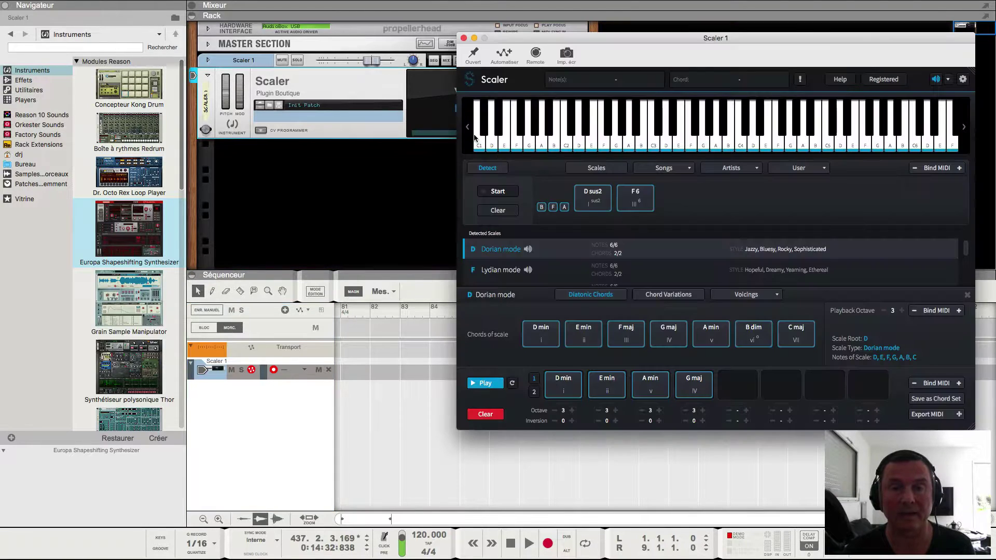
left_click(464, 39)
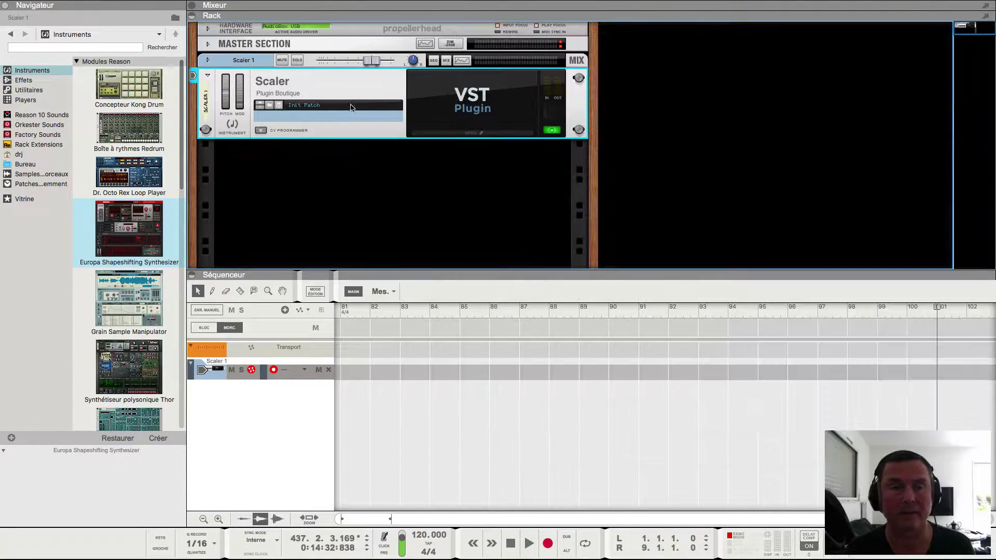
Step: Replace Scaler in the rack with Mixed In Key's Captain Chords and open its editor in the key of A Minor
scroll(127, 266, "down", 10)
scroll(128, 266, "down", 4)
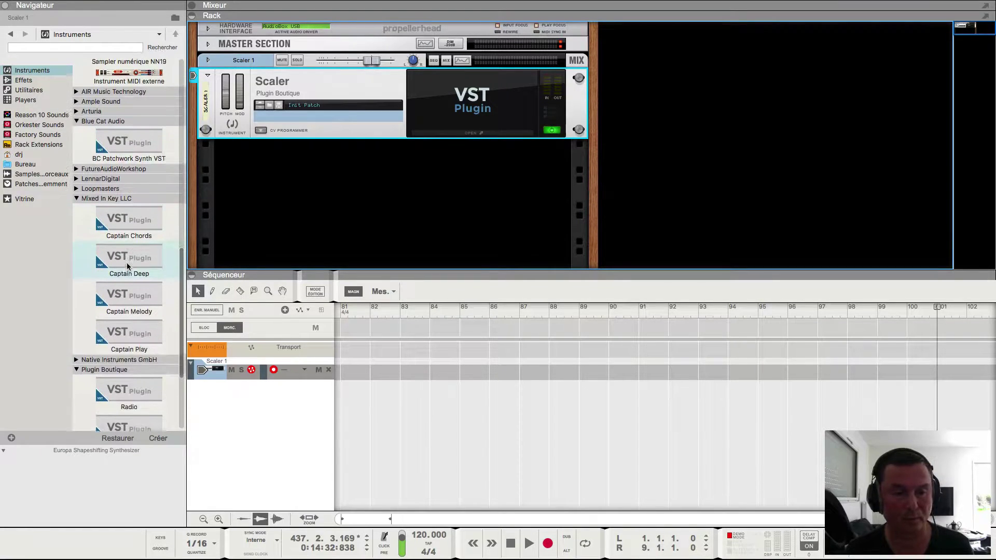
left_click(140, 216)
left_click_drag(141, 217, 399, 145)
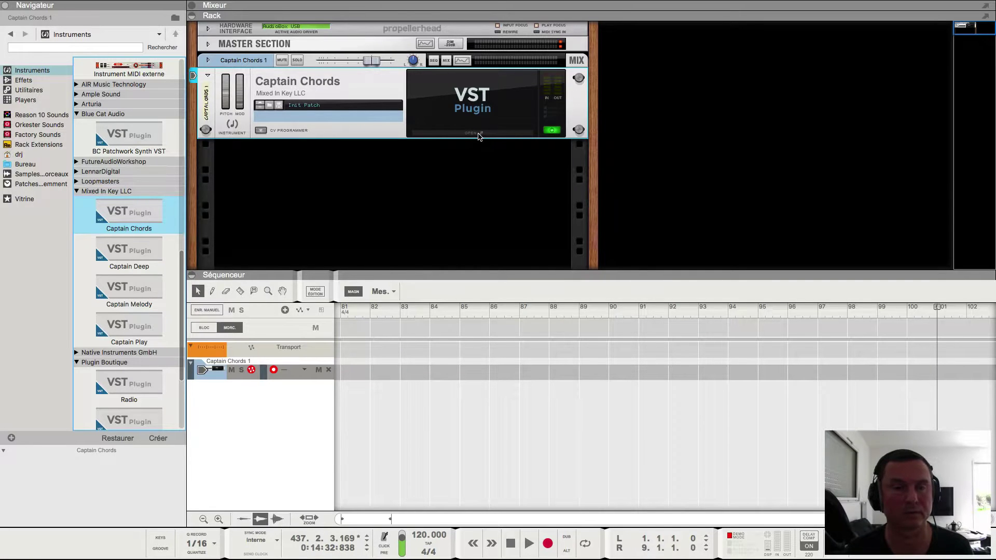
left_click(478, 134)
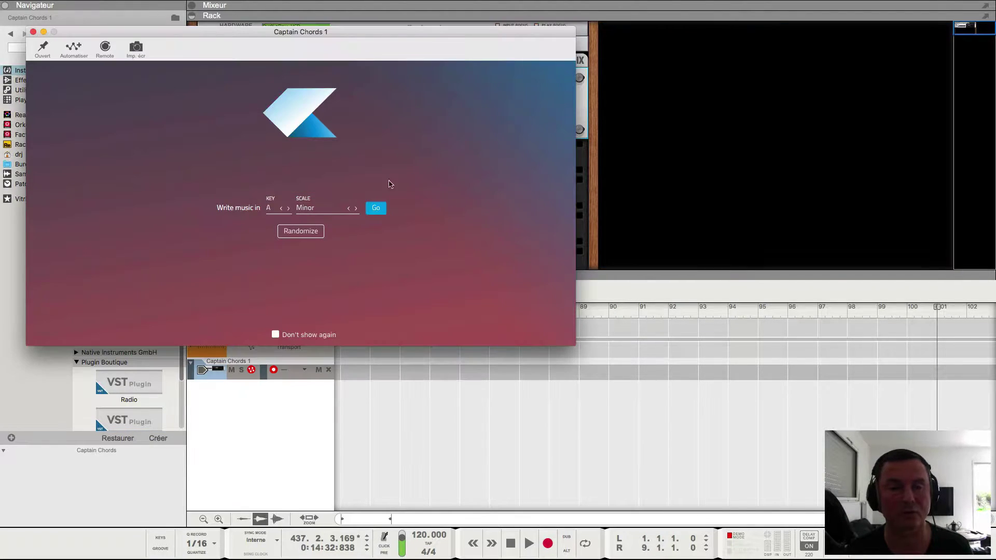
left_click(376, 208)
left_click_drag(366, 47, 657, 137)
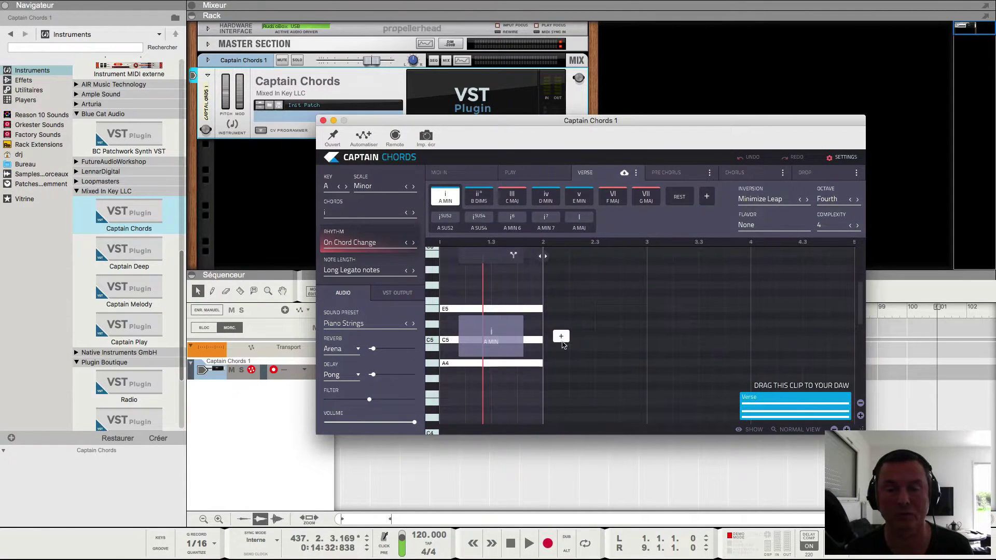
Step: Extend the Captain Chords verse progression after A min with the C maj, E min and G maj chords
left_click(561, 337)
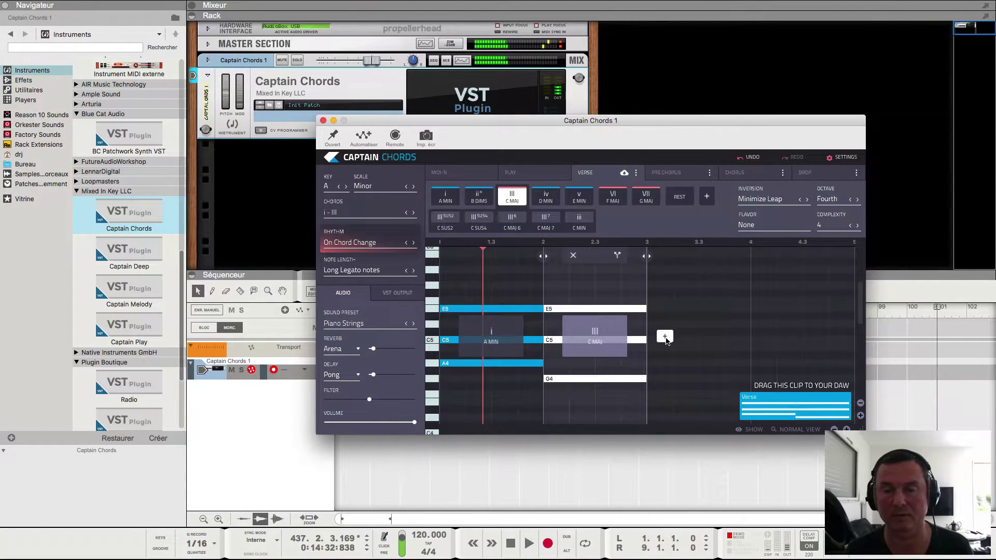
left_click(665, 338)
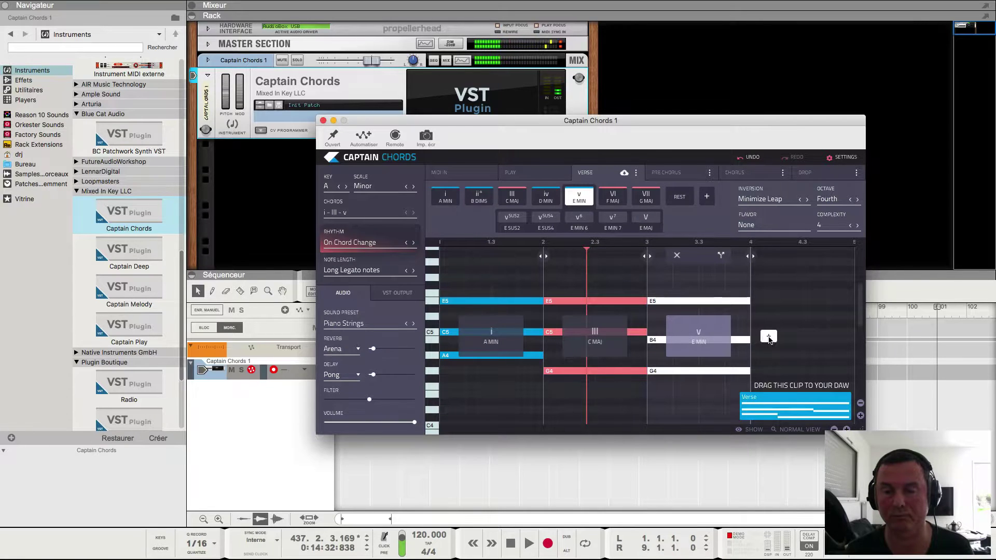
left_click(769, 337)
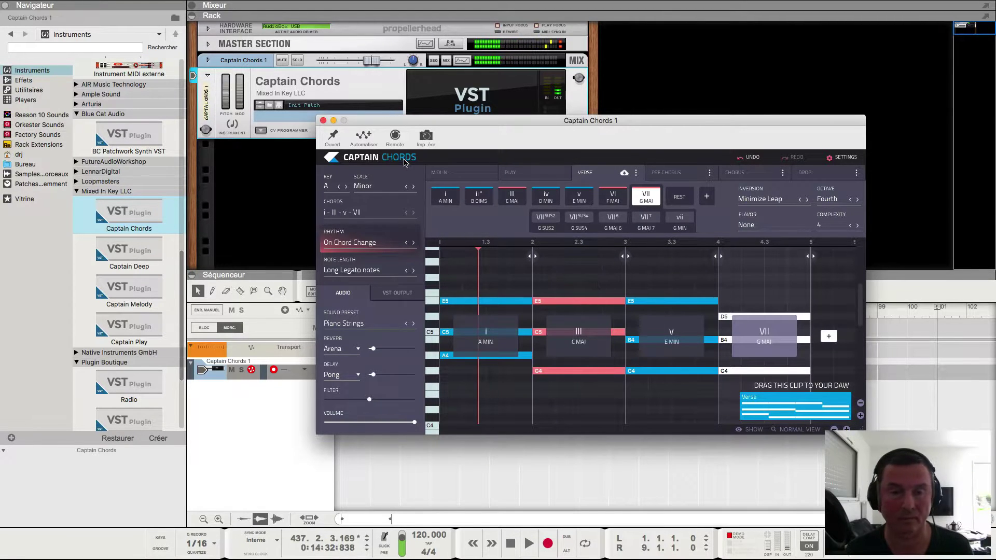
left_click_drag(407, 120, 485, 90)
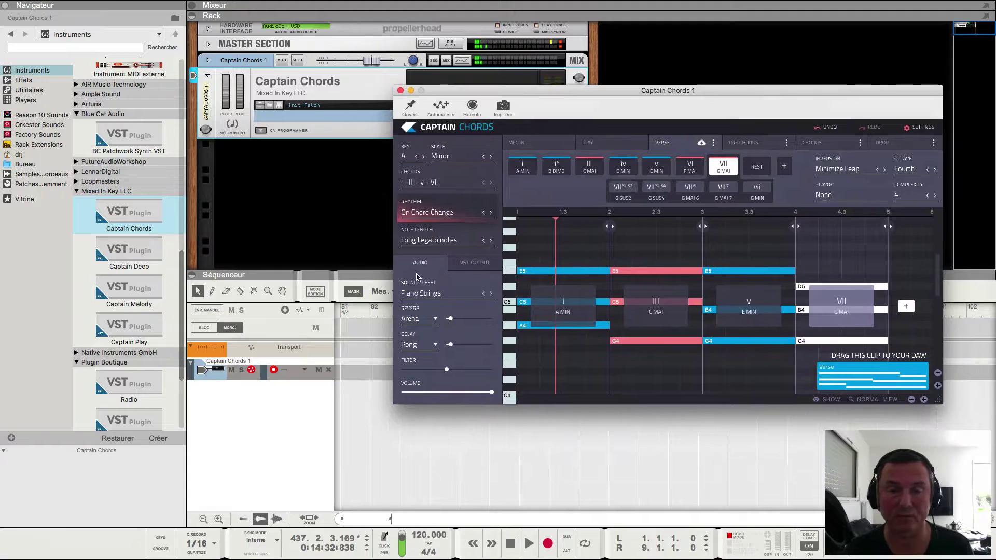
mouse_move(529, 302)
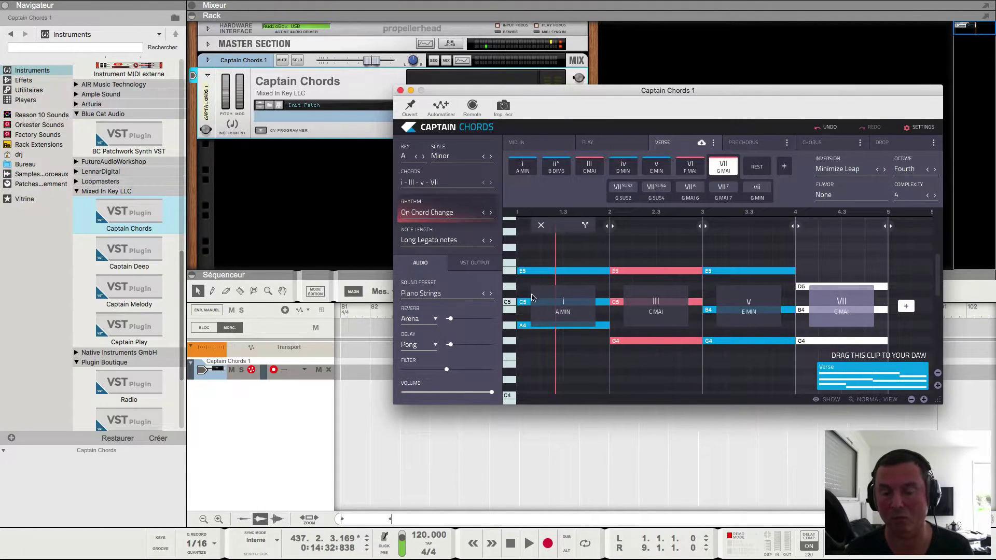
Step: Add Captain Deep to the rack below Captain Chords, connect it to Captain Chords from its Verse section, and close its editor
mouse_move(708, 311)
left_click_drag(862, 379, 515, 213)
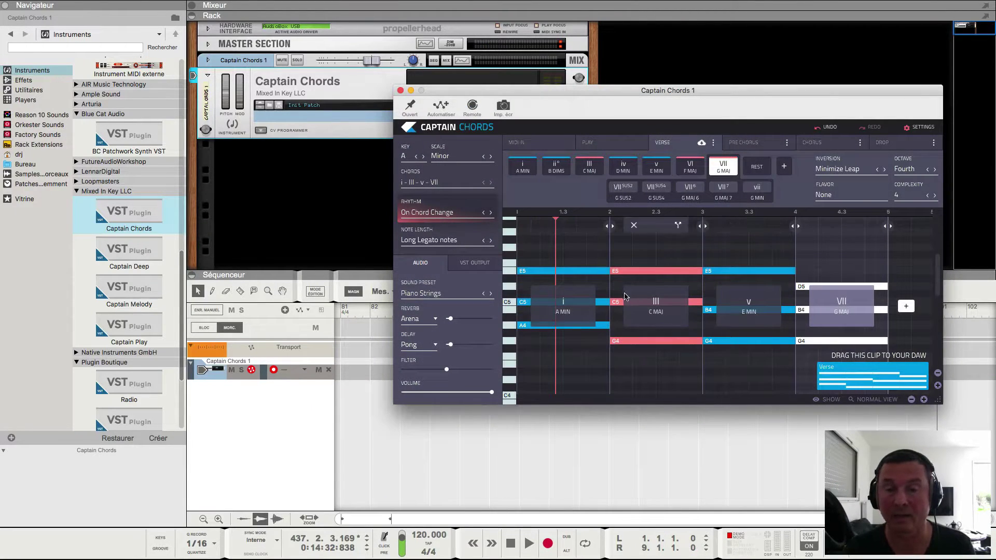
left_click(399, 92)
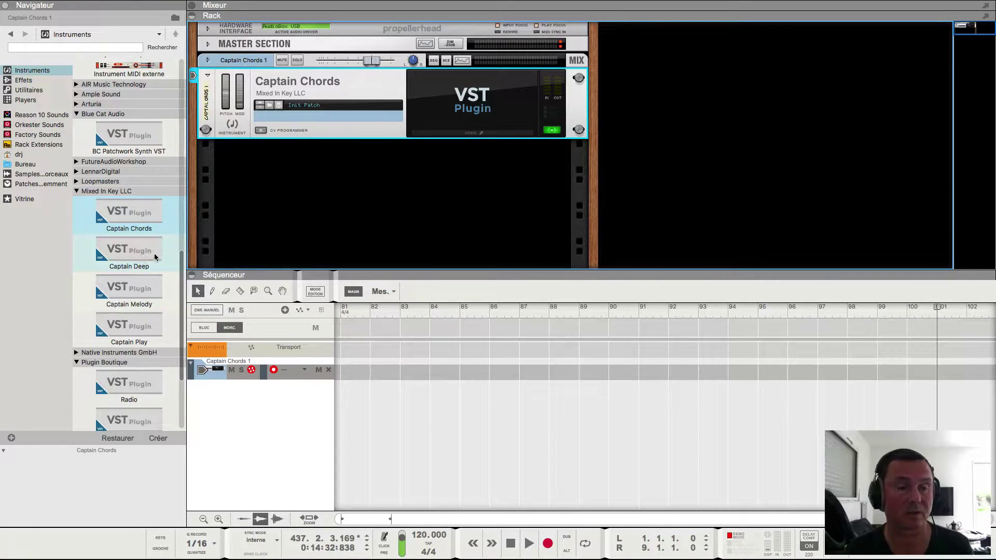
left_click_drag(128, 253, 329, 228)
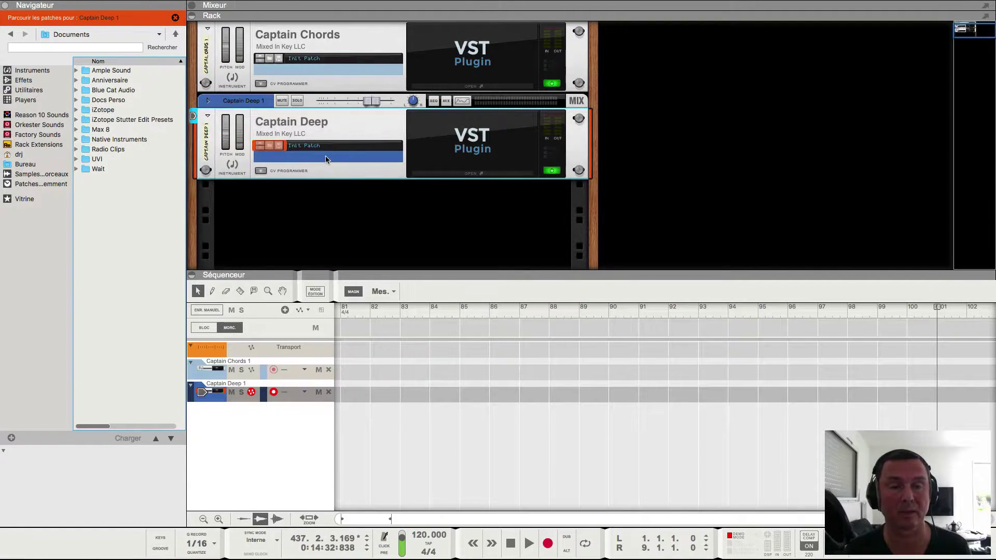
left_click(471, 175)
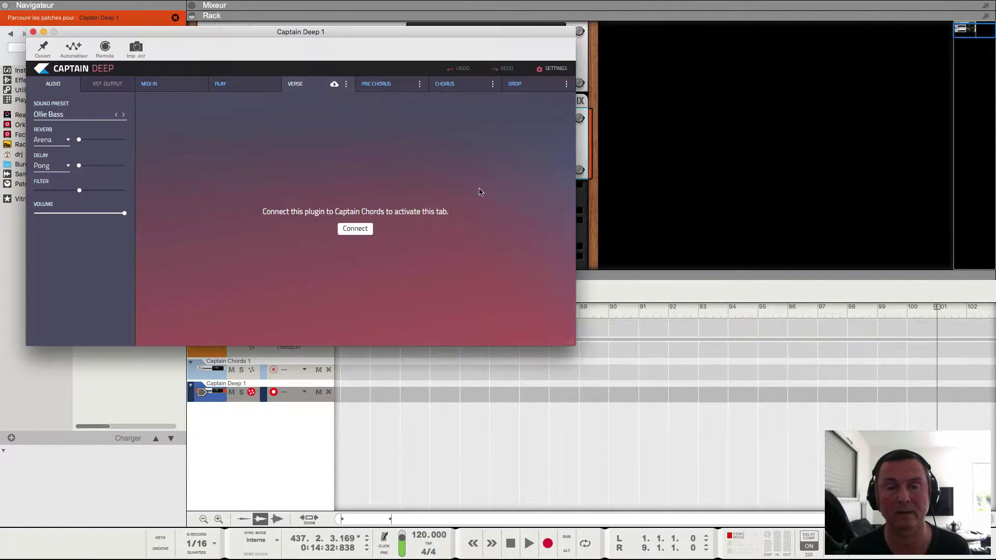
left_click_drag(348, 25, 662, 185)
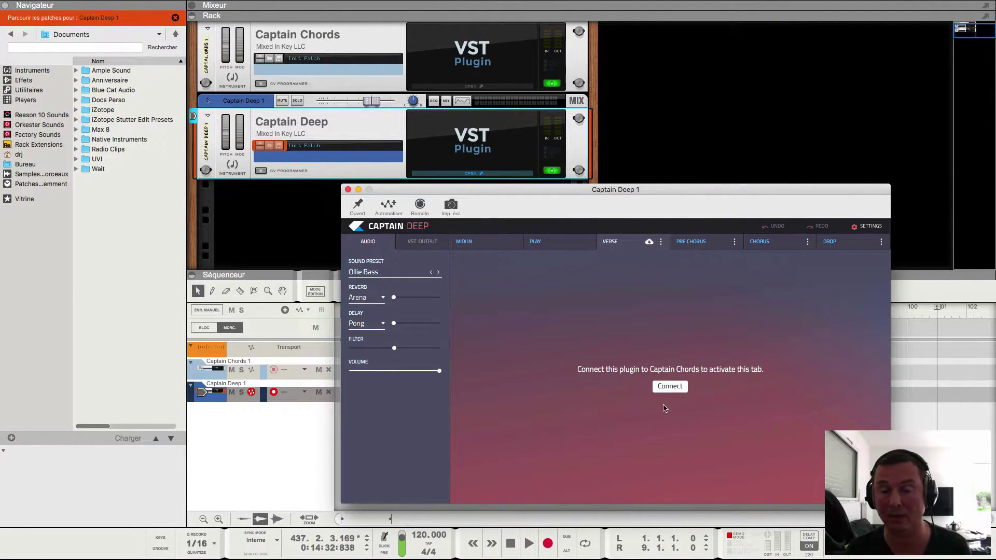
left_click(670, 387)
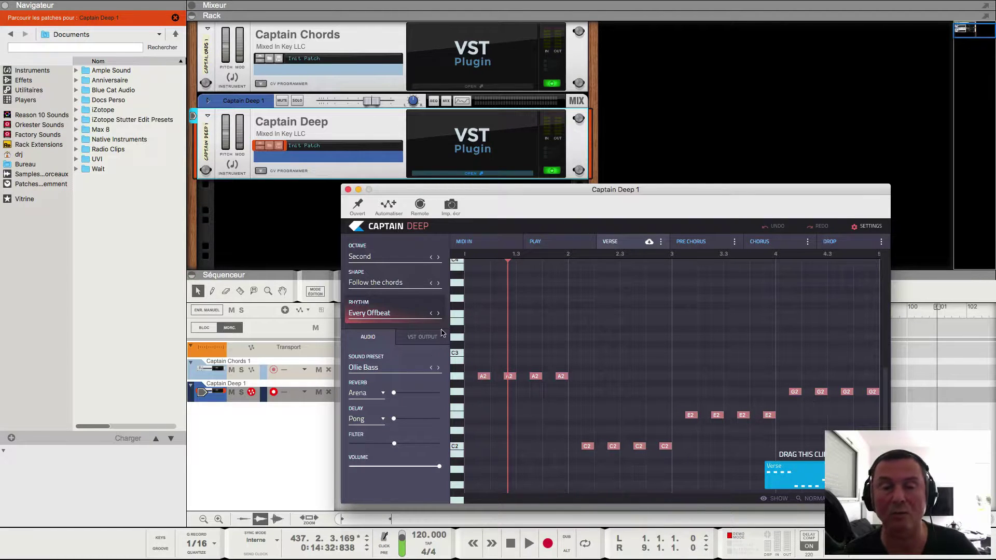
left_click(348, 190)
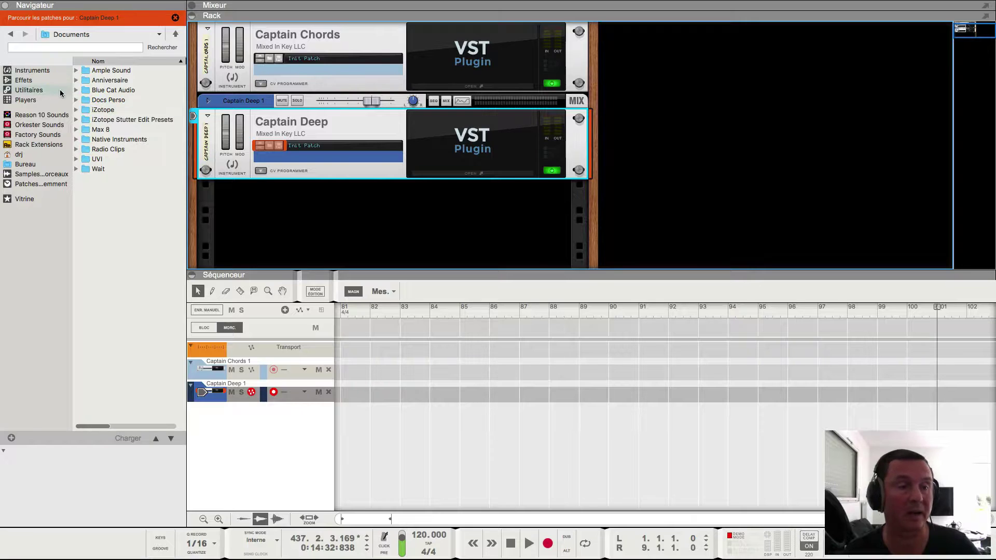
Step: Add Captain Melody to the rack below Captain Deep, connect it to Captain Chords, and close its editor
left_click(50, 71)
scroll(134, 267, "down", 5)
left_click(133, 403)
left_click_drag(133, 403, 395, 179)
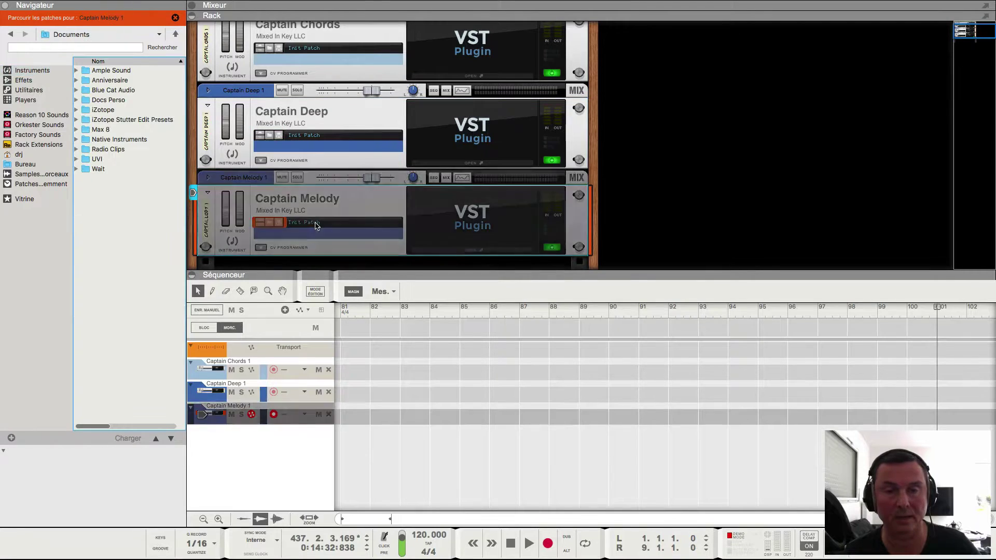
left_click(468, 251)
left_click(355, 228)
left_click_drag(283, 29, 620, 201)
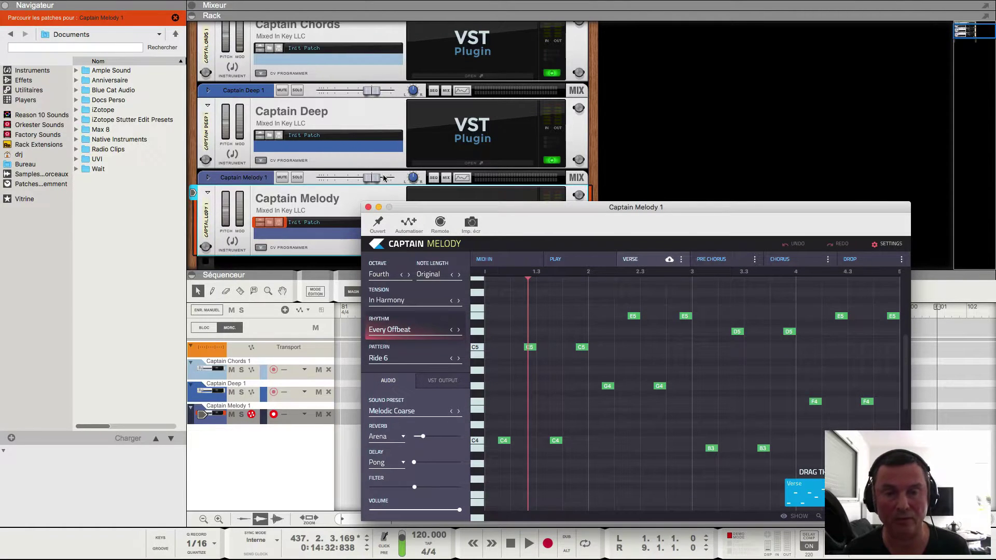
left_click(368, 207)
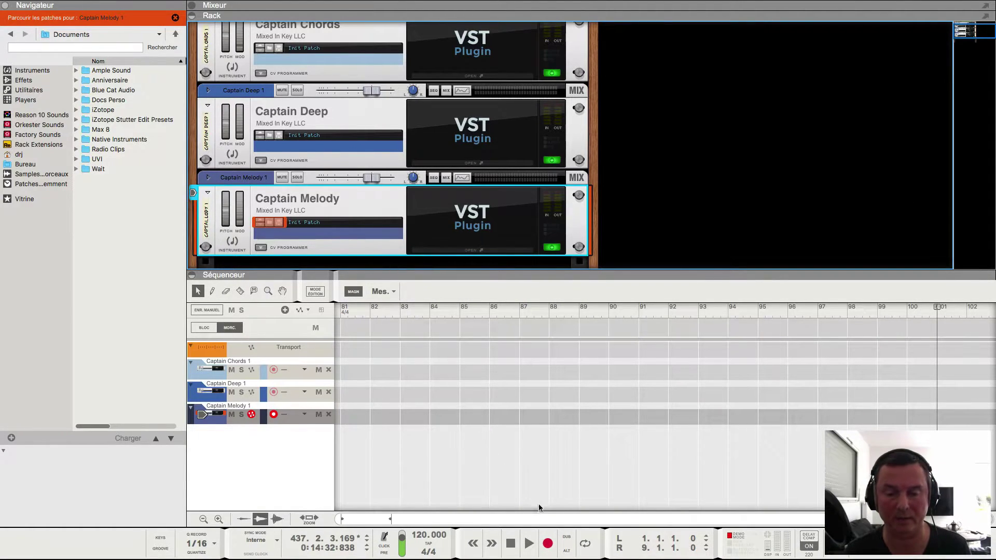
Step: Enlarge the rack area to show all three Captain devices and play the song briefly to hear them together
left_click(532, 550)
left_click_drag(563, 279, 560, 322)
scroll(558, 273, "up", 2)
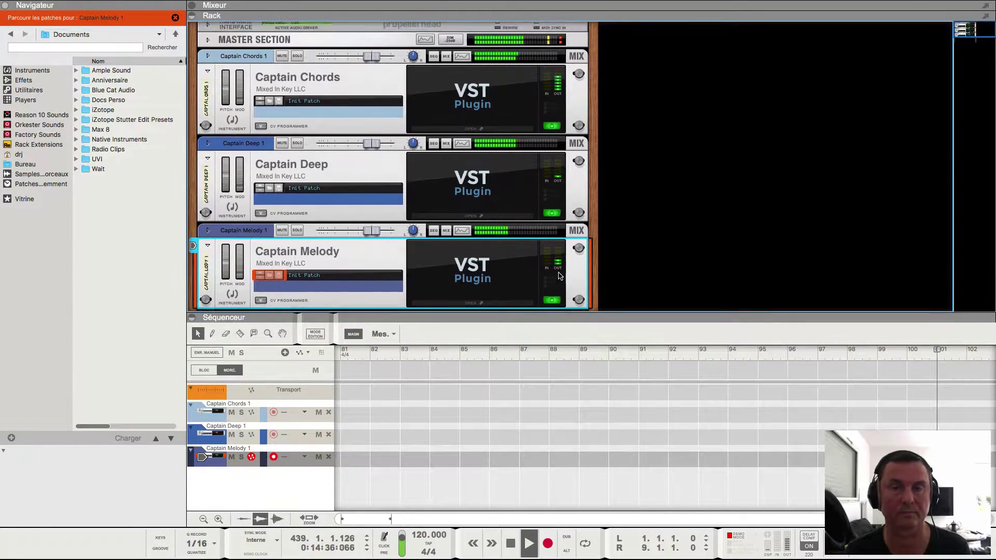
key("space")
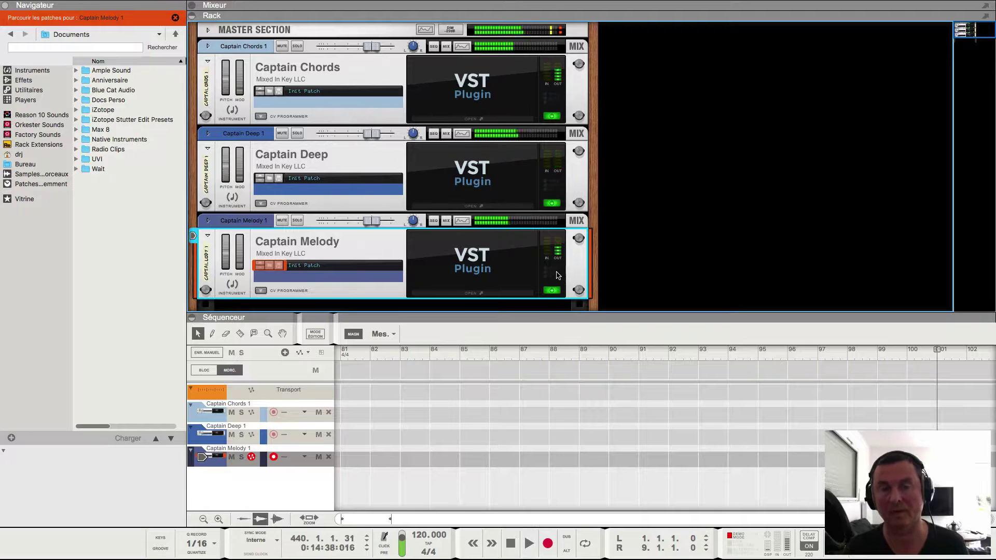
Step: Switch Captain Chords, Captain Deep and Captain Melody from internal audio to VST Output in their editors
left_click(473, 118)
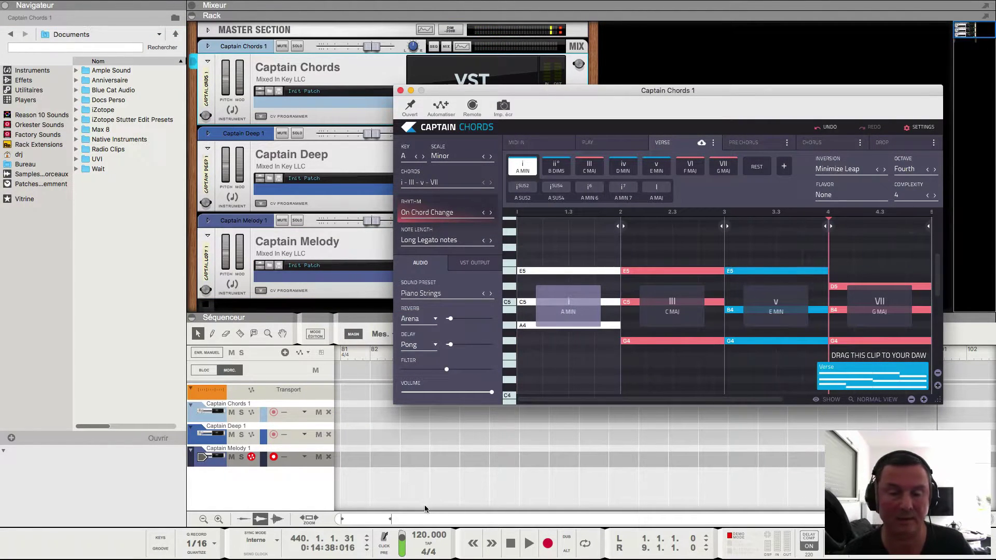
left_click(477, 266)
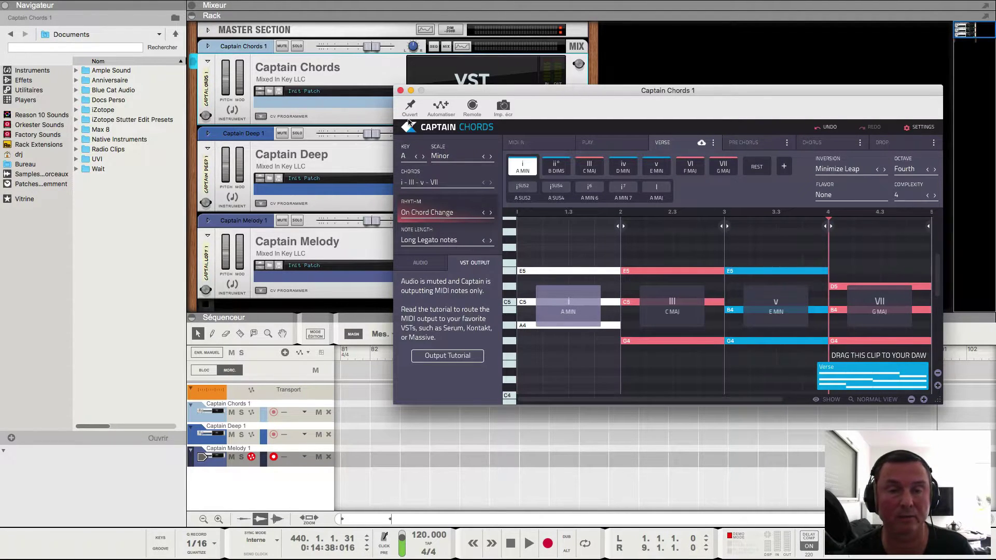
left_click(400, 91)
left_click(472, 207)
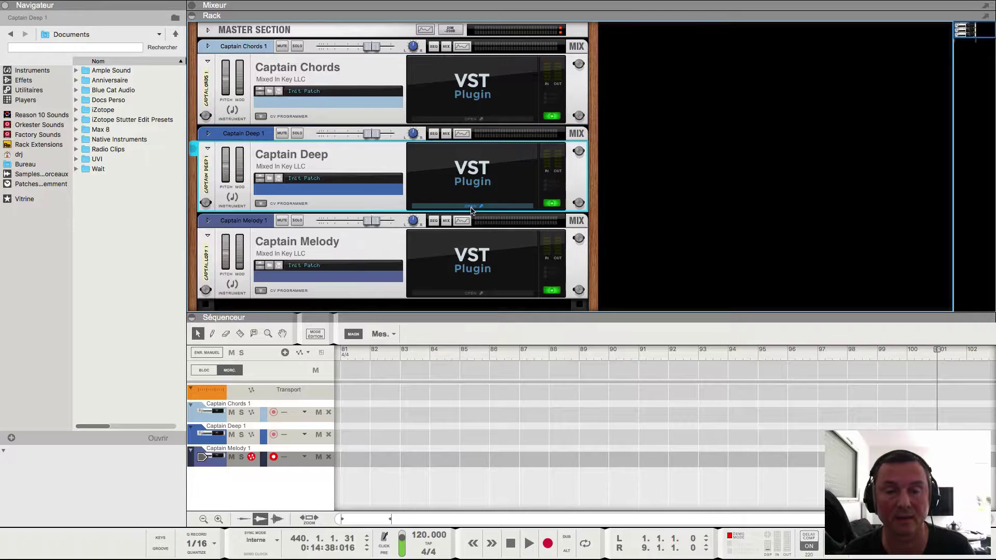
left_click(425, 342)
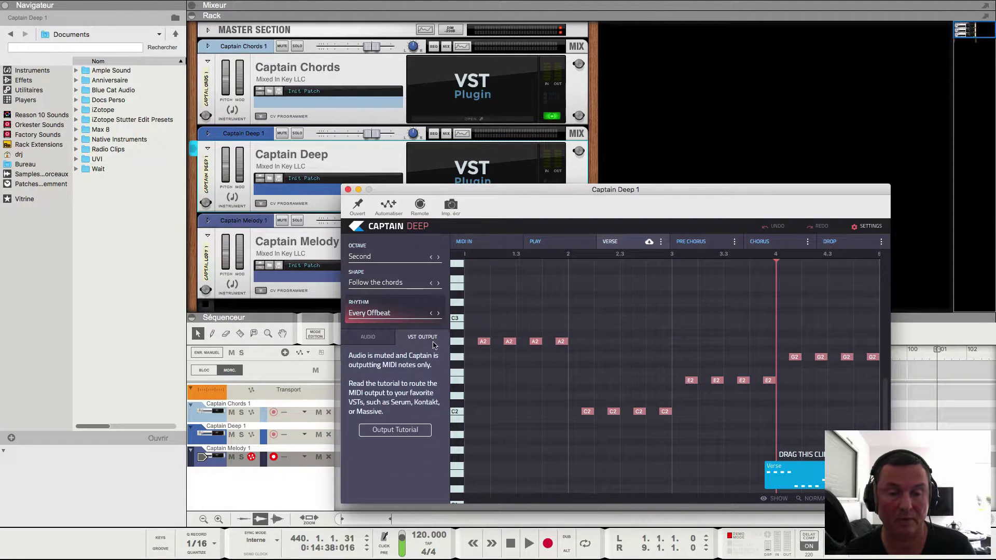
left_click(348, 190)
left_click(385, 252)
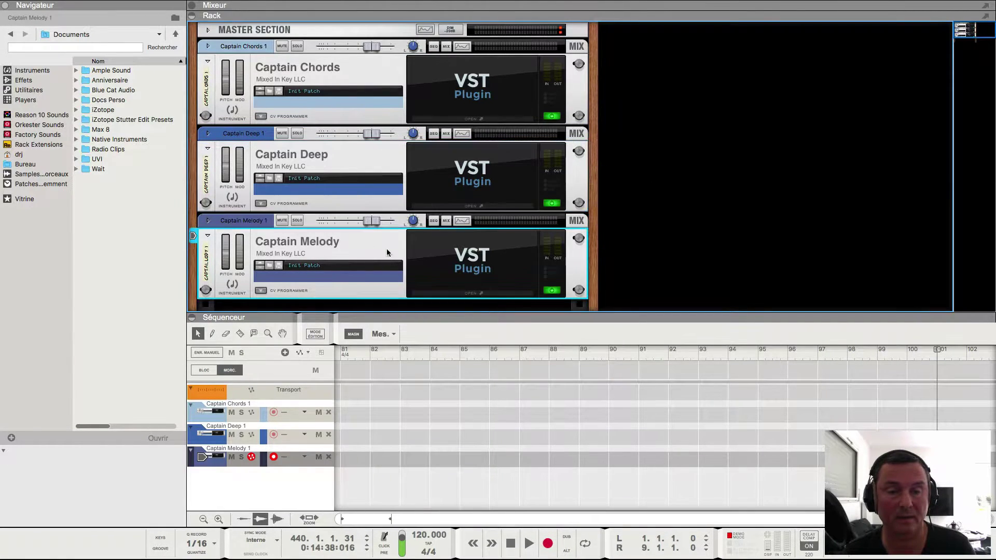
left_click(460, 294)
left_click(440, 381)
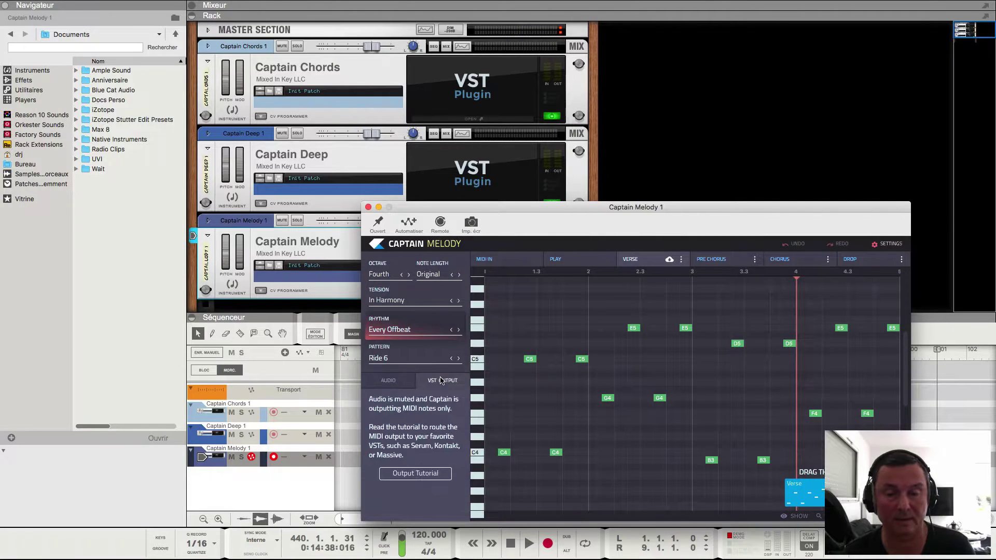
left_click(368, 207)
Step: Play the song and examine the rack's rear connections and the Captain Chords CV Programmer for MIDI routing options, ending playback
left_click(530, 542)
scroll(482, 210, "up", 2)
scroll(481, 210, "down", 2)
key("Tab")
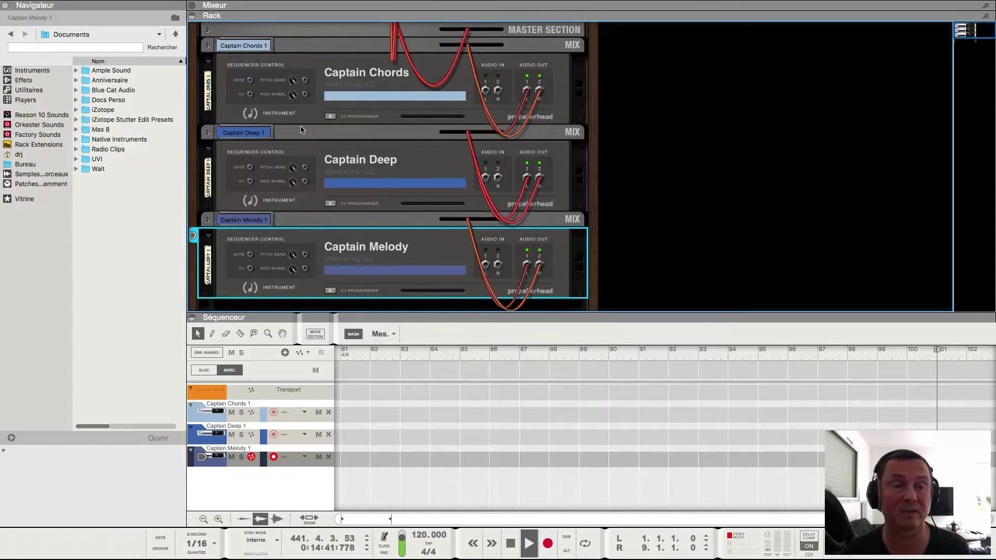
left_click(329, 117)
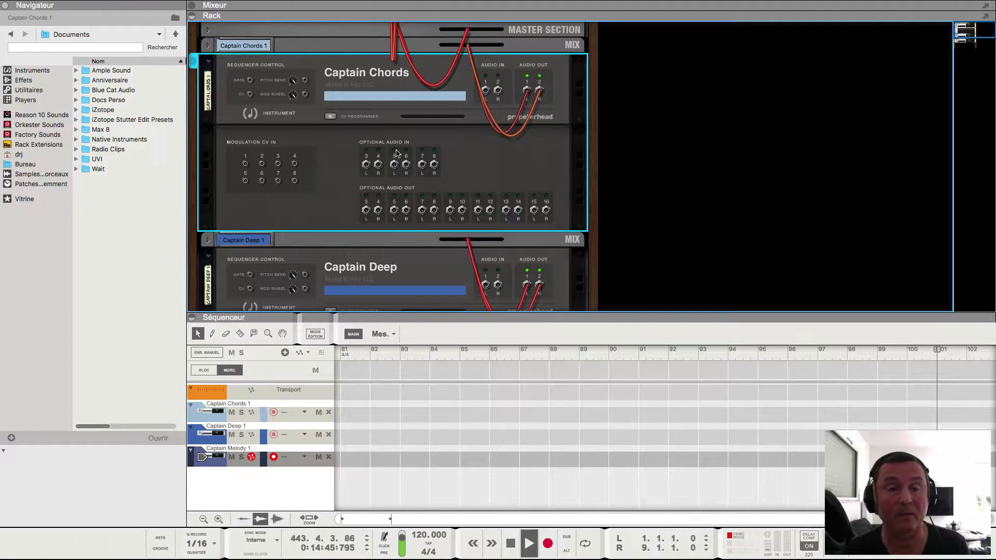
key("Tab")
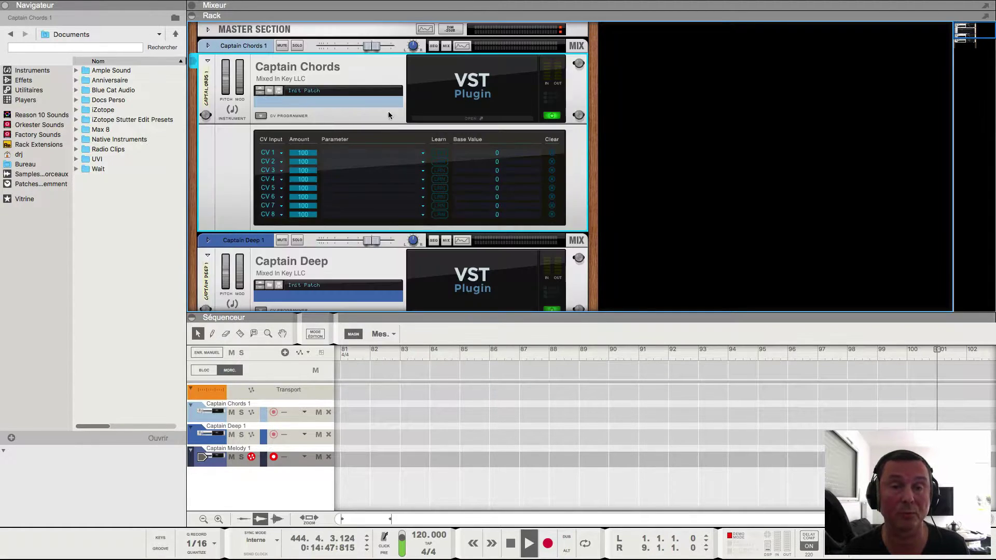
left_click(261, 116)
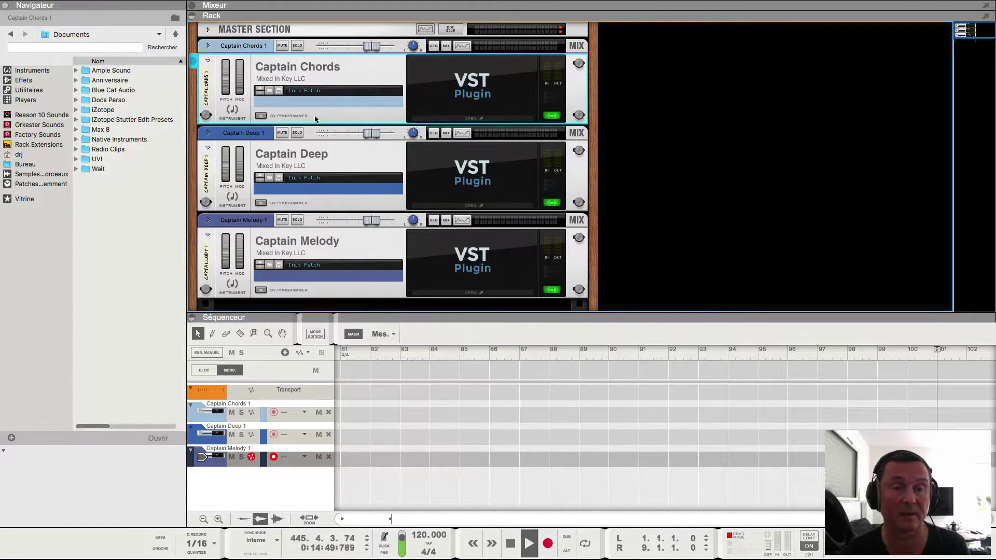
key("space")
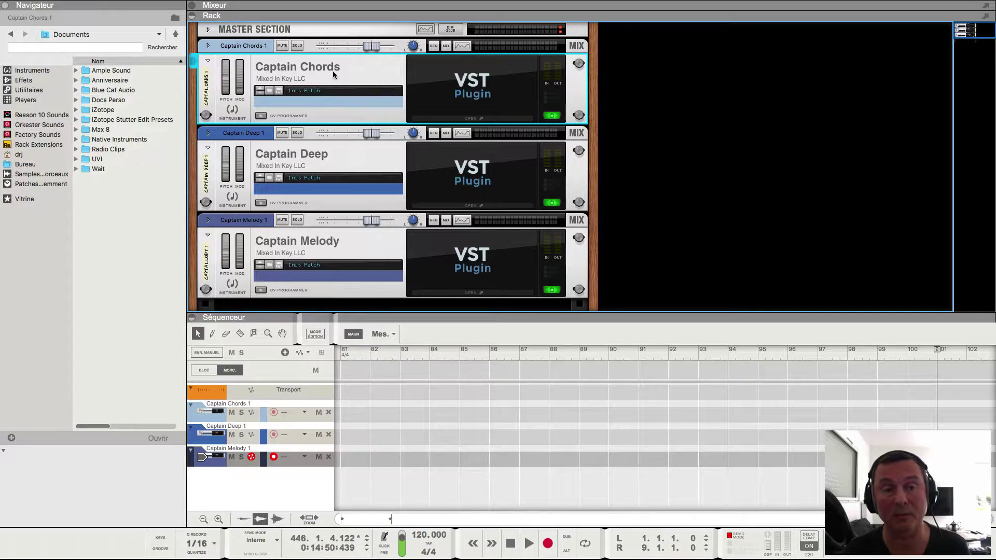
Step: Delete the Captain Chords, Captain Deep and Captain Melody devices with their entire device groups and tracks
right_click(307, 66)
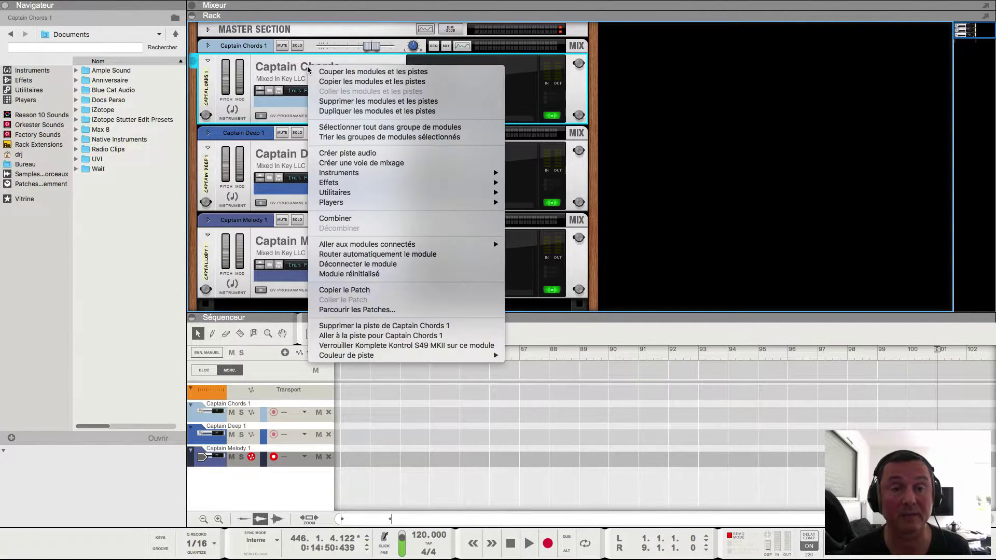
left_click(347, 101)
key("Return")
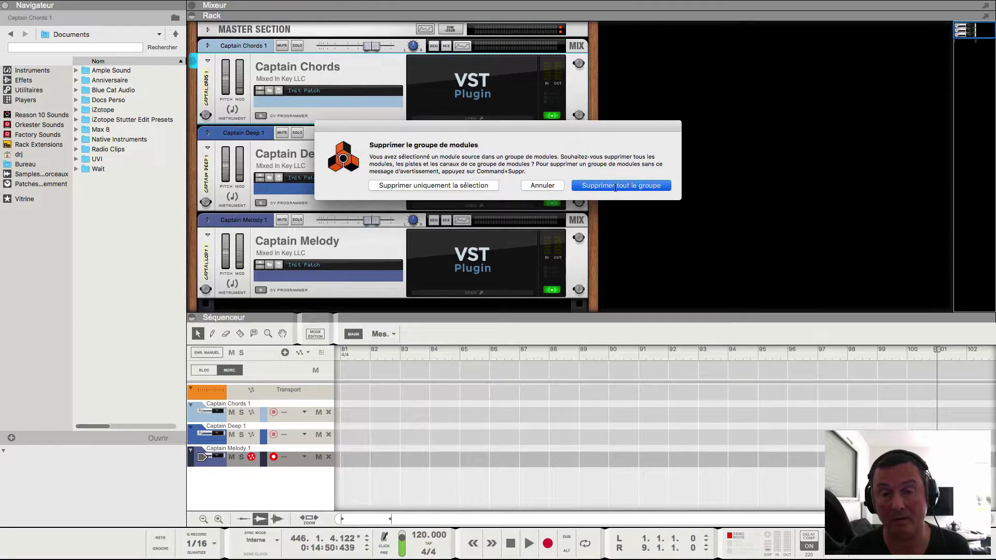
right_click(319, 69)
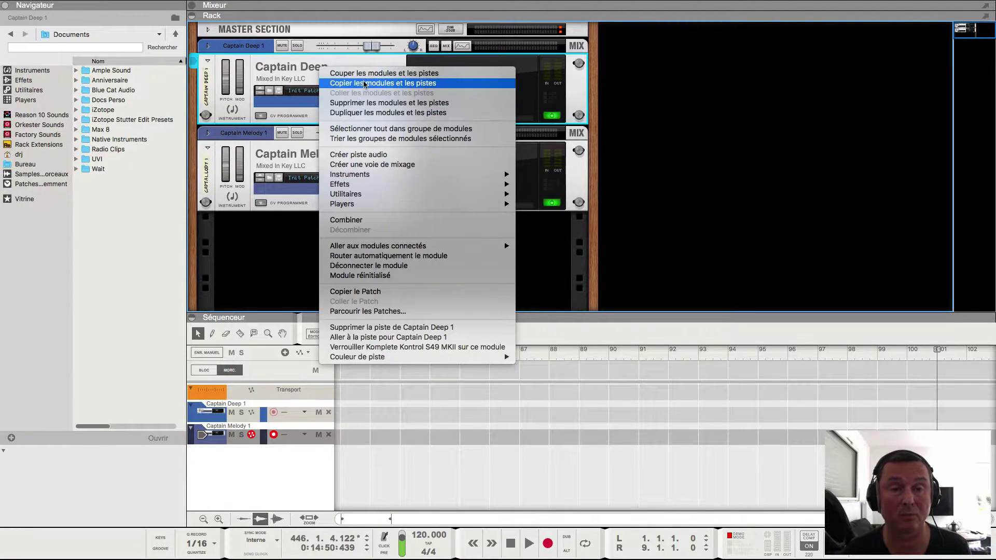
left_click(365, 103)
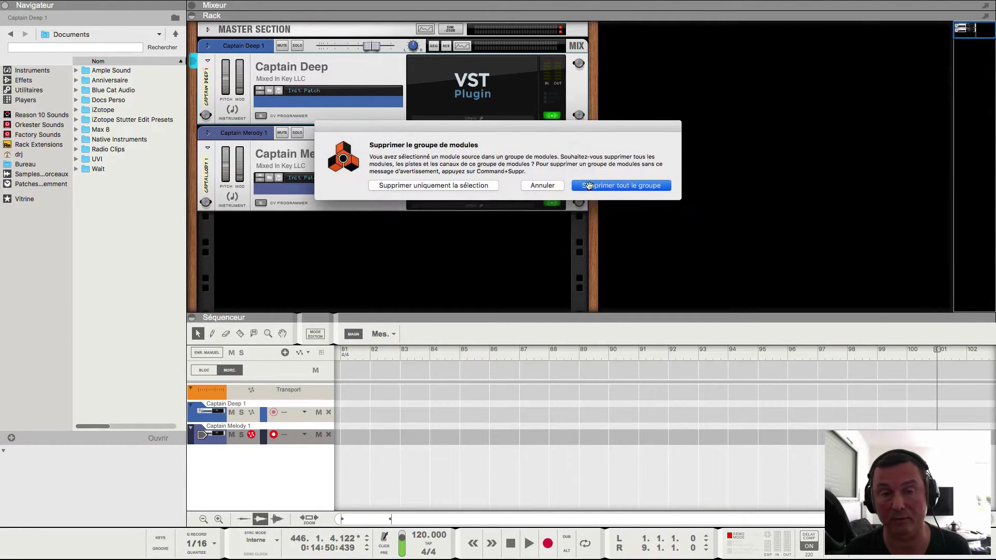
left_click(589, 186)
right_click(320, 79)
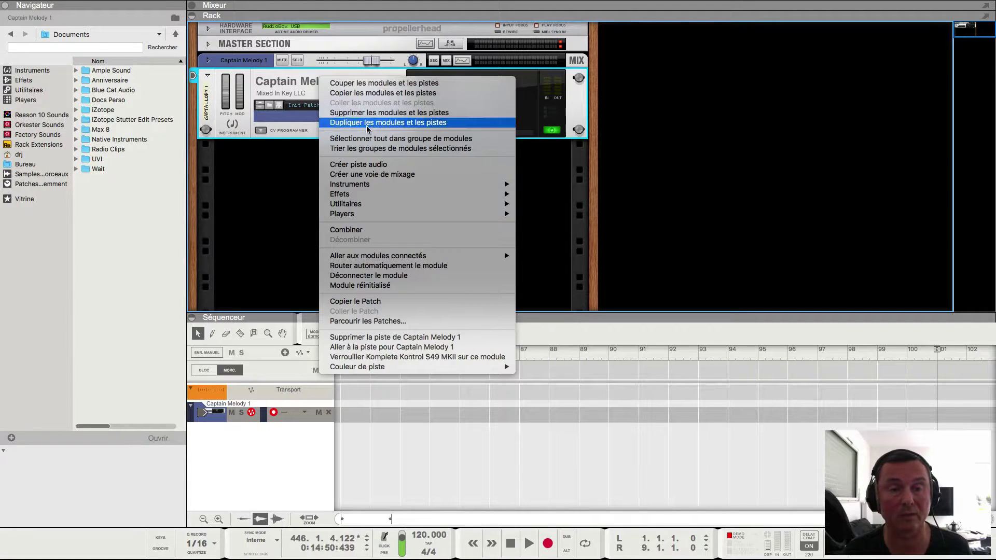
left_click(369, 114)
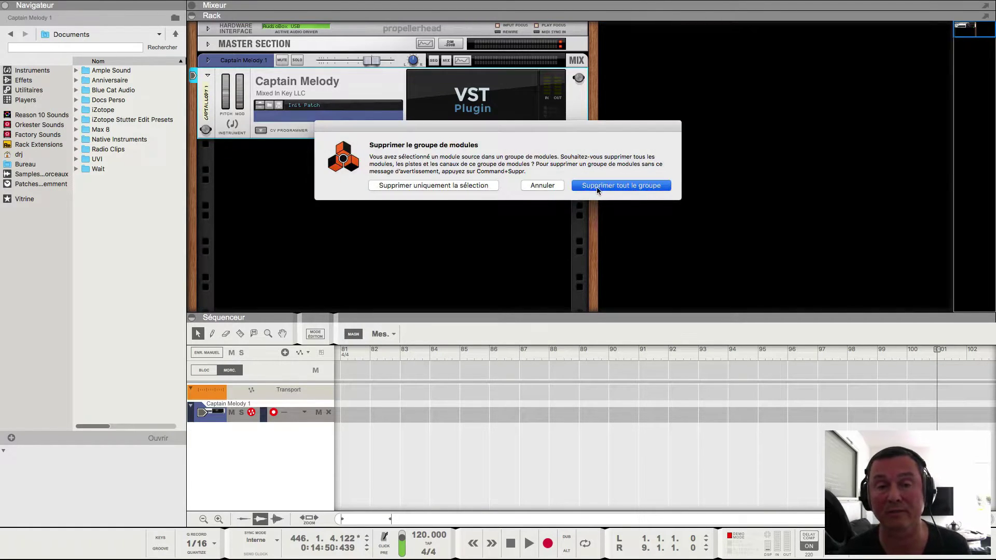
left_click(598, 188)
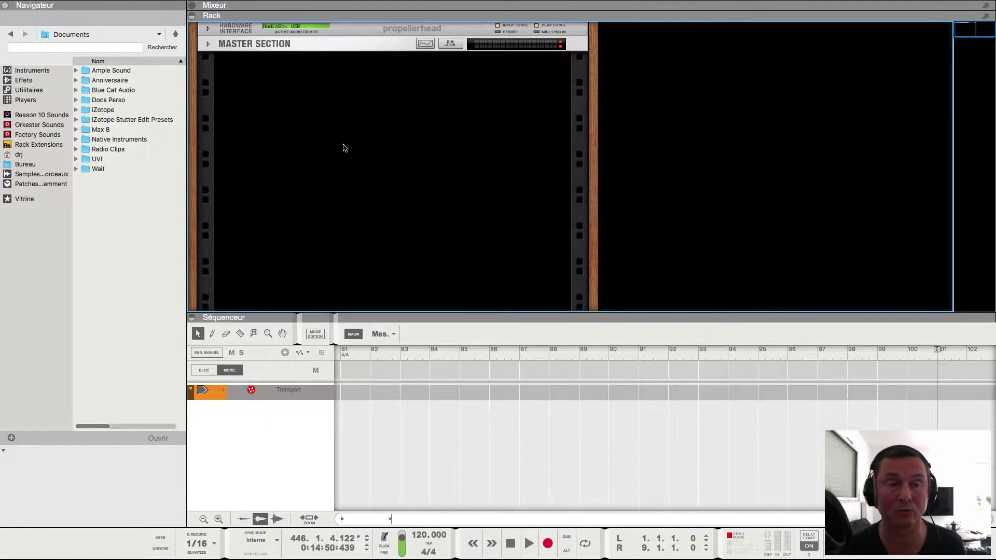
Step: Add Blue Cat Audio's BC Patchwork Synth VST to the empty rack, open its editor, and move it clear of the device
left_click(24, 70)
scroll(119, 170, "down", 10)
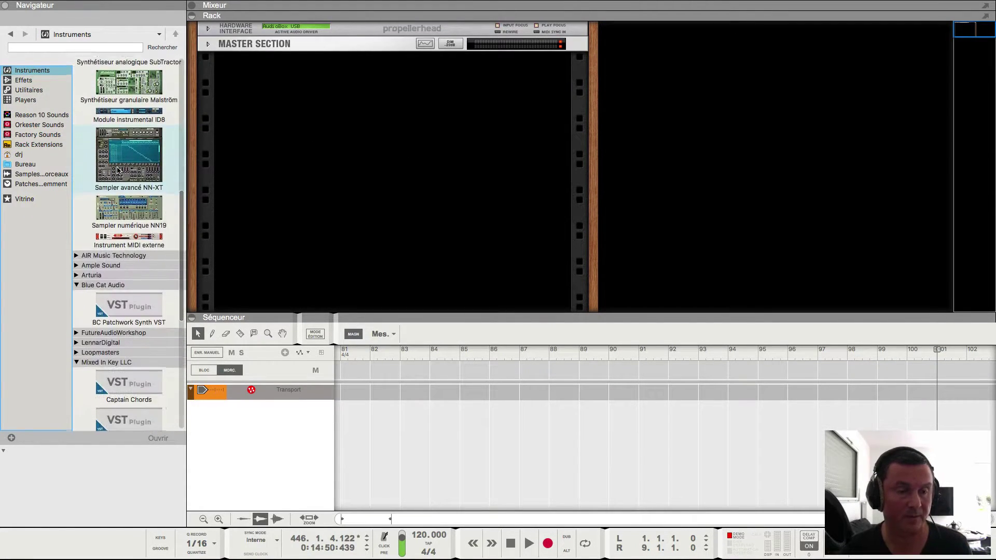
scroll(118, 170, "down", 3)
left_click_drag(130, 223, 312, 135)
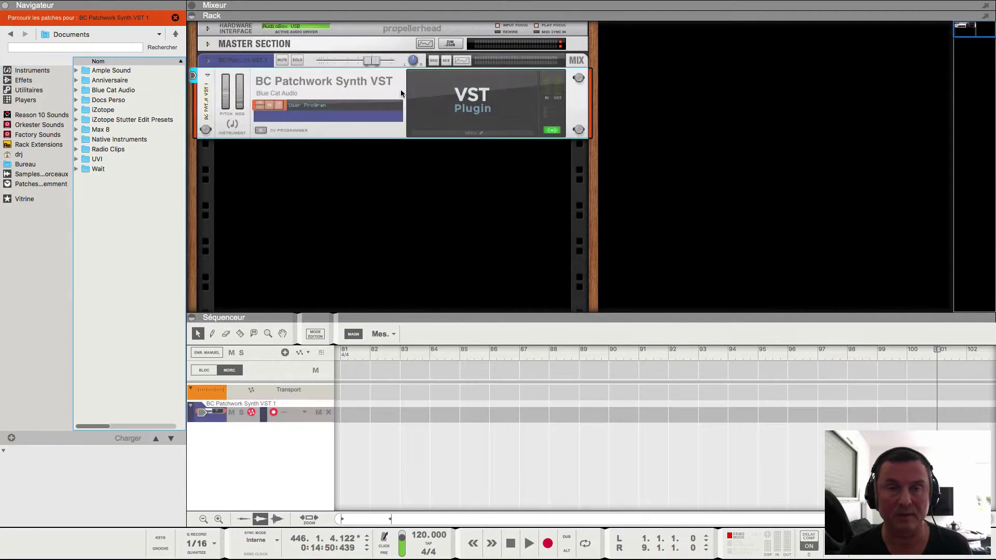
left_click(486, 135)
left_click(479, 97)
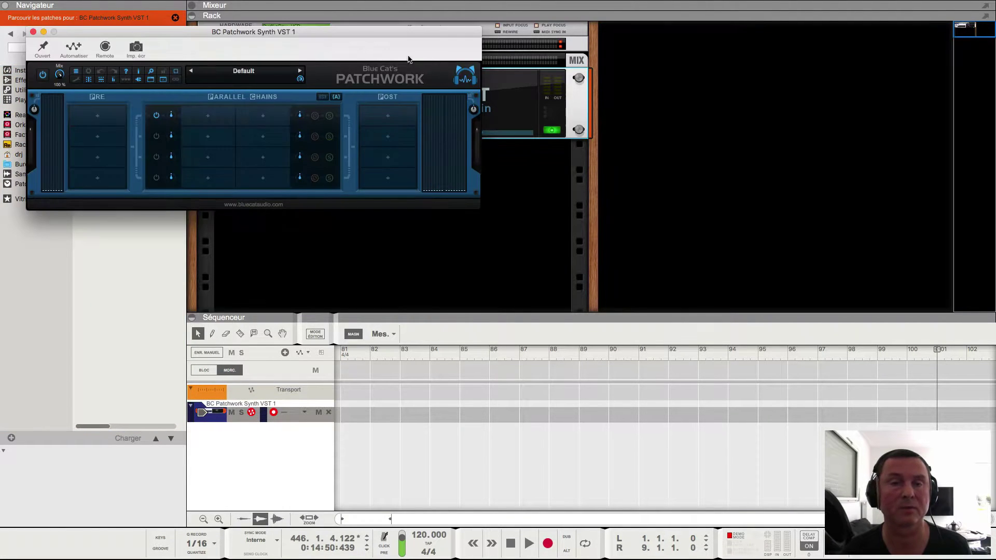
left_click_drag(369, 34, 883, 29)
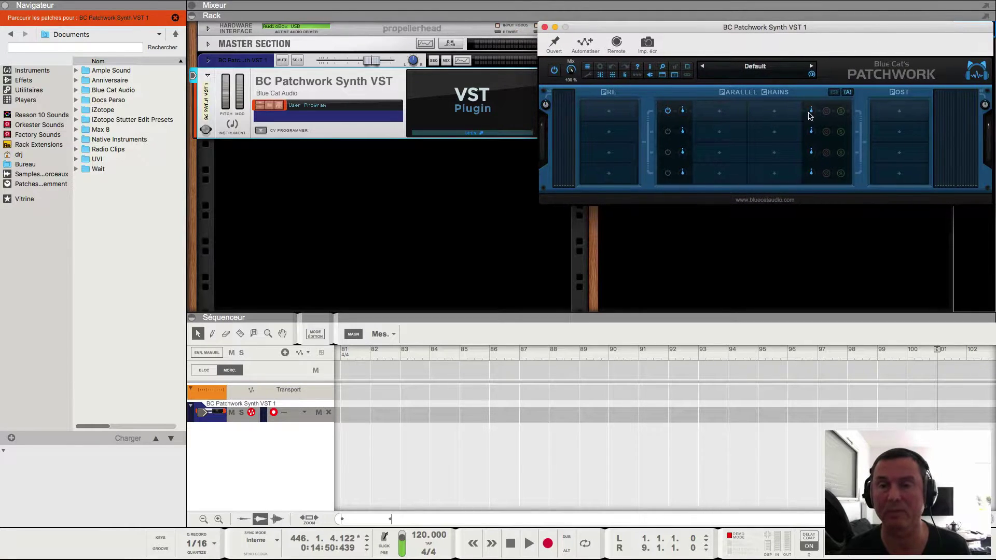
Step: Load Instachord.vst into the first slot of Patchwork's first parallel chain and move its editor clear of the Patchwork window
left_click(722, 115)
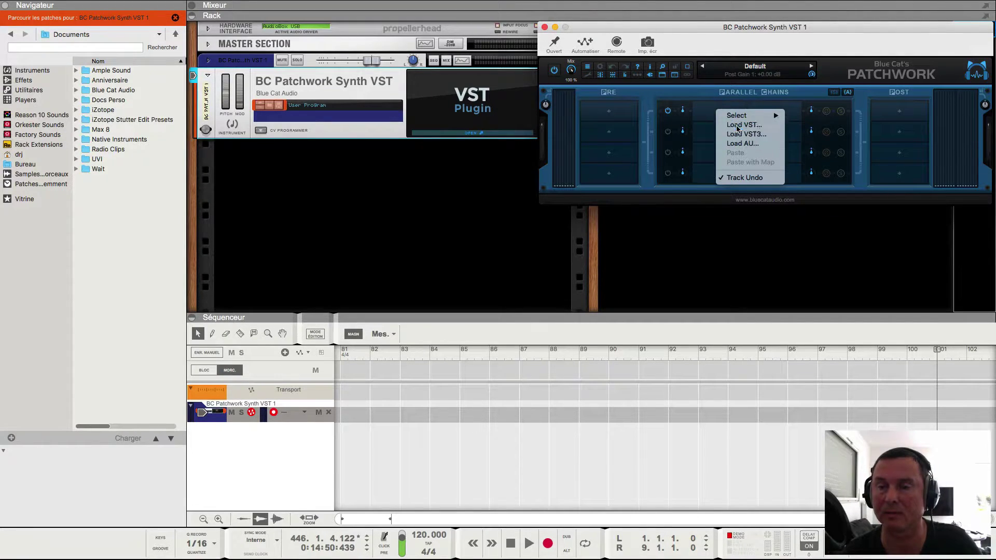
left_click(737, 126)
type("inst")
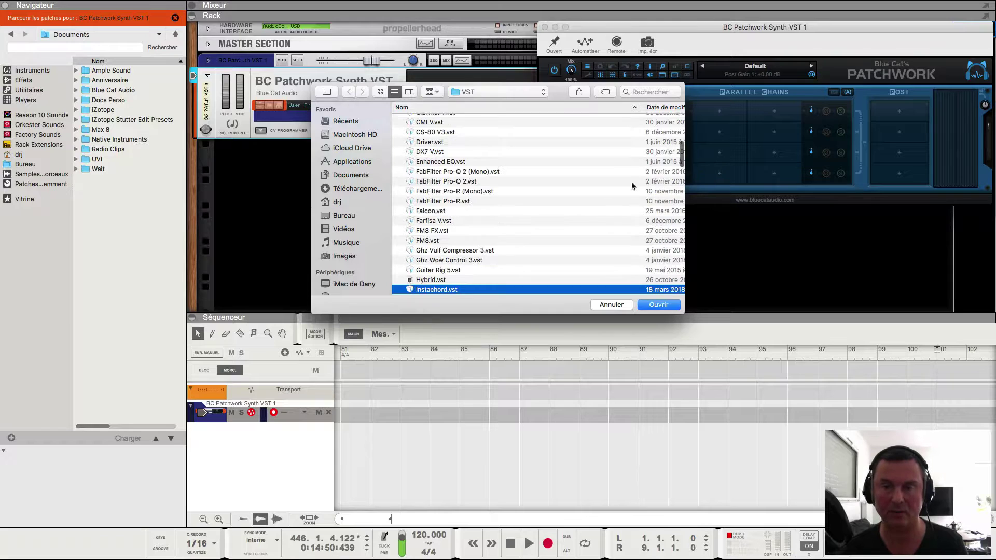
left_click(649, 307)
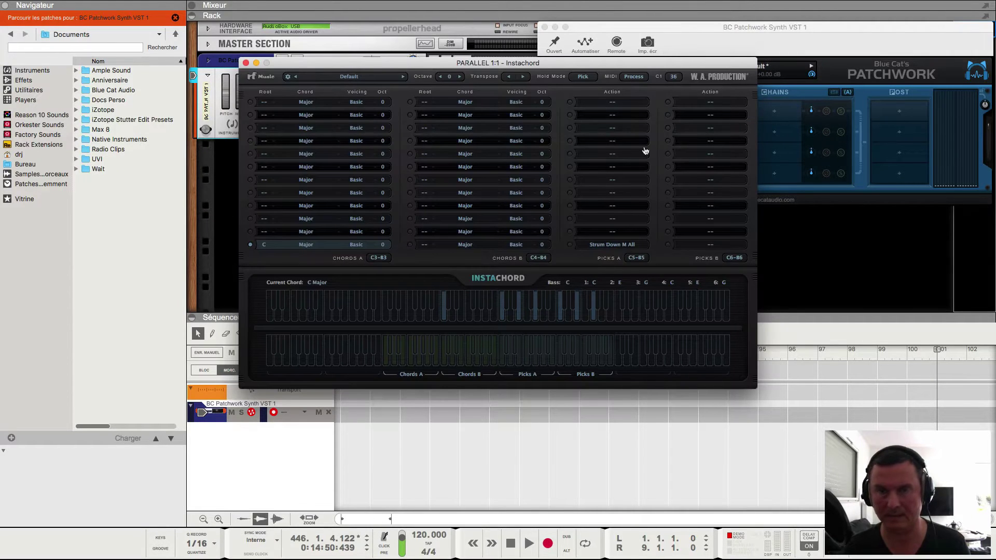
left_click_drag(516, 65, 291, 206)
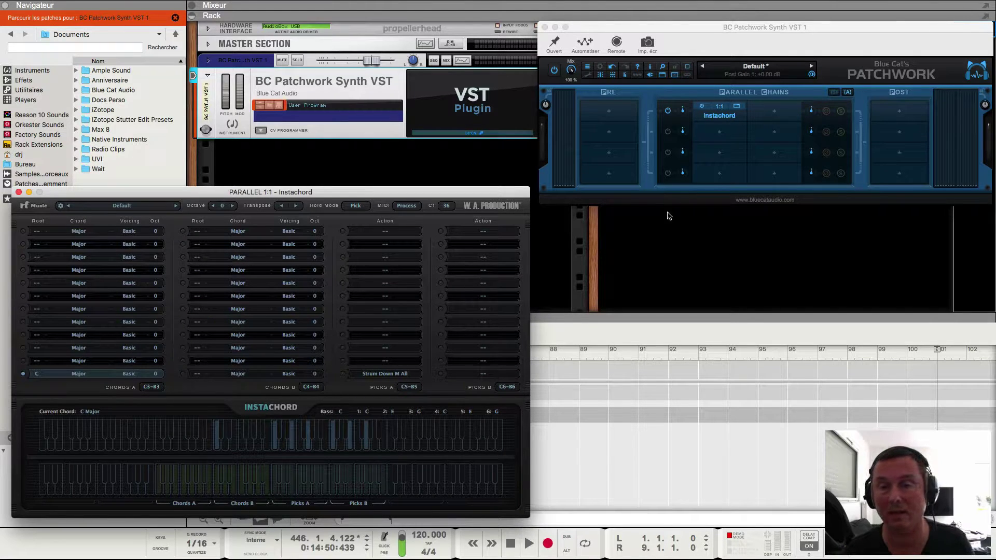
Step: Load Piano V2.vst into the second slot of the first parallel chain and place its editor beside Instachord
left_click(777, 114)
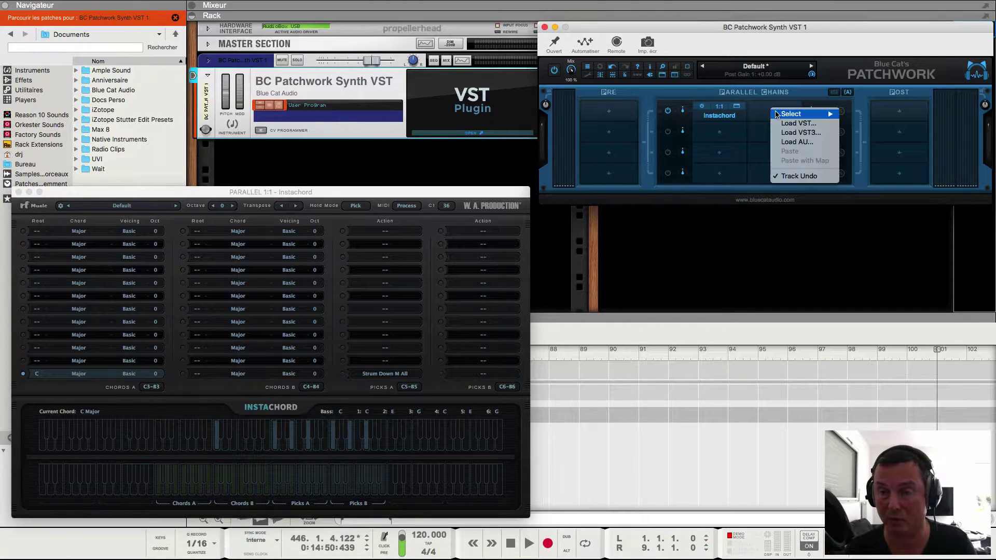
left_click(767, 137)
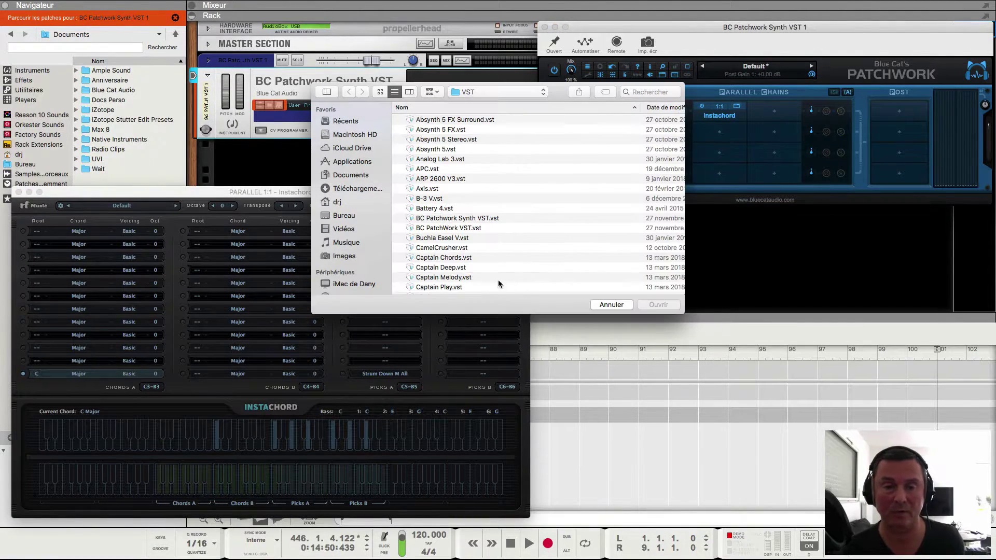
key("p")
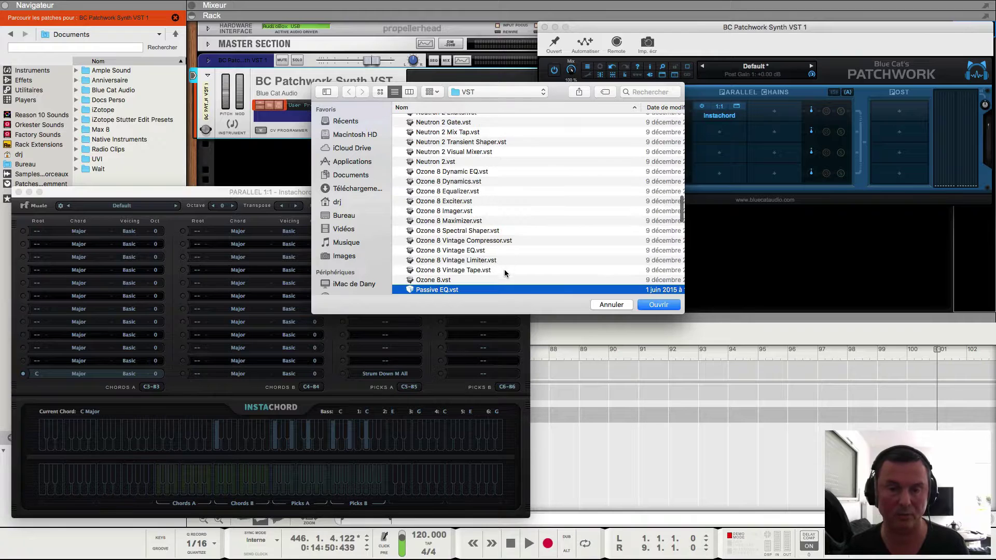
scroll(506, 267, "down", 5)
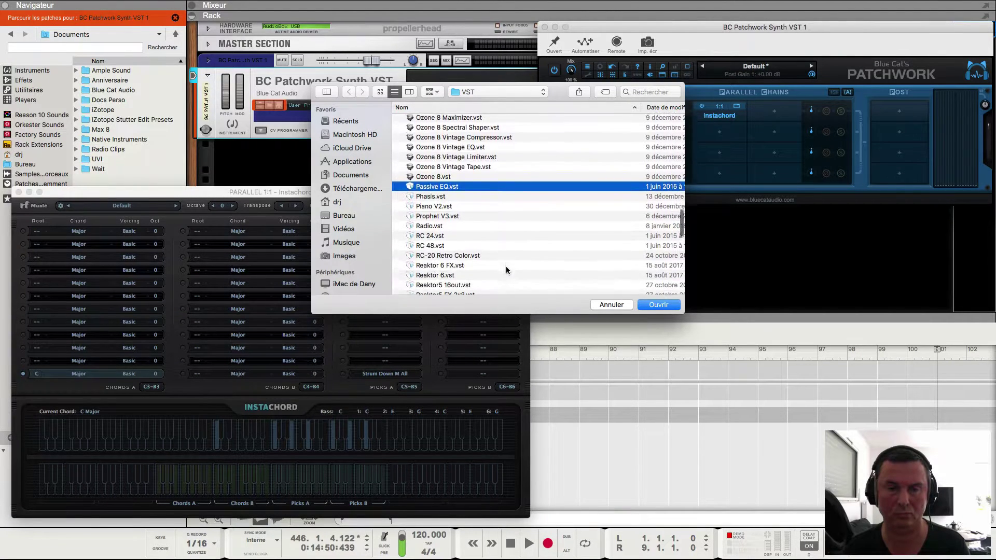
left_click(428, 191)
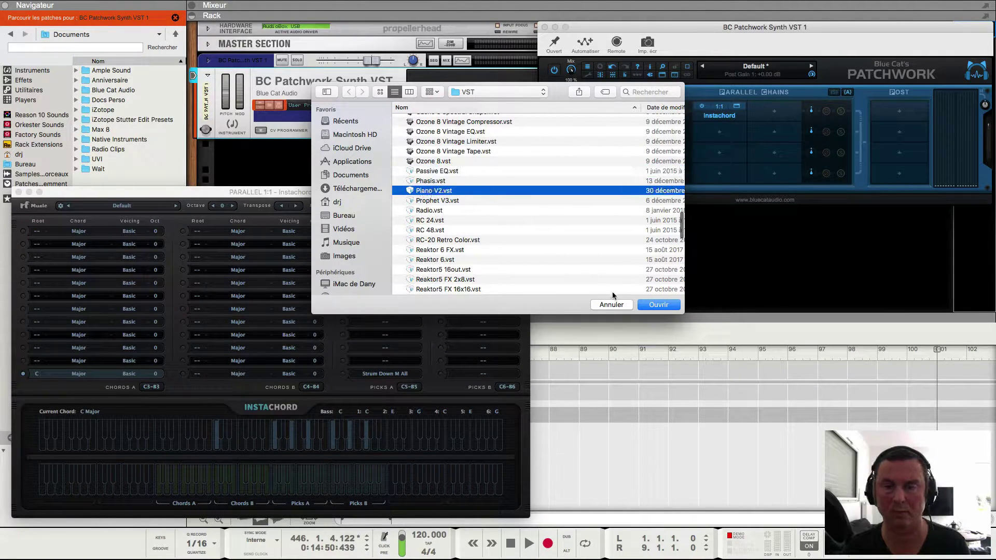
left_click(652, 305)
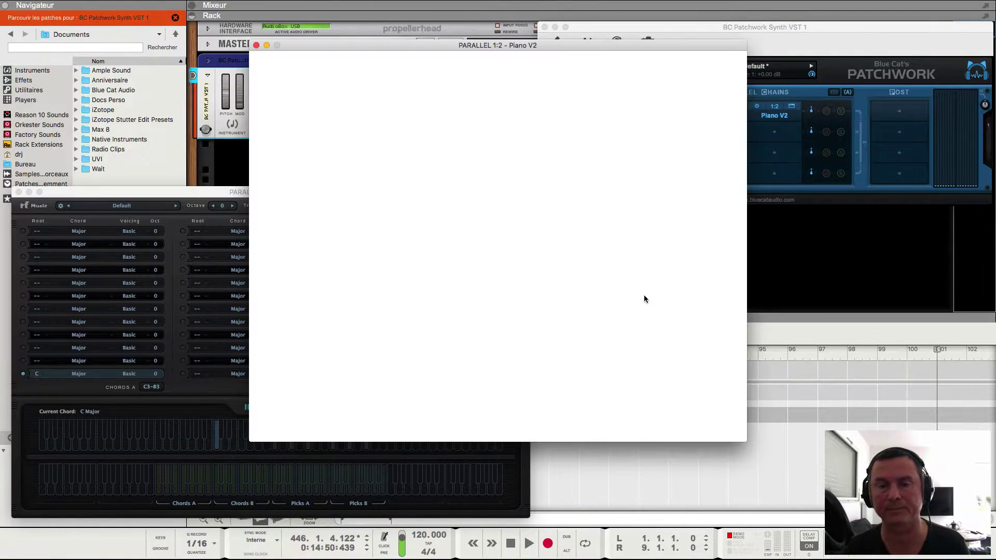
left_click_drag(443, 49, 632, 159)
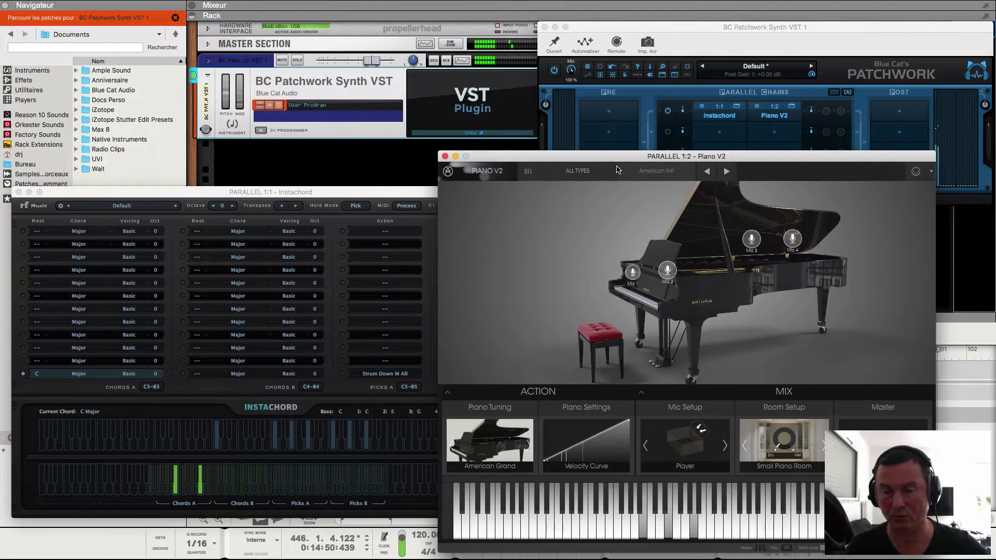
left_click_drag(600, 156, 602, 164)
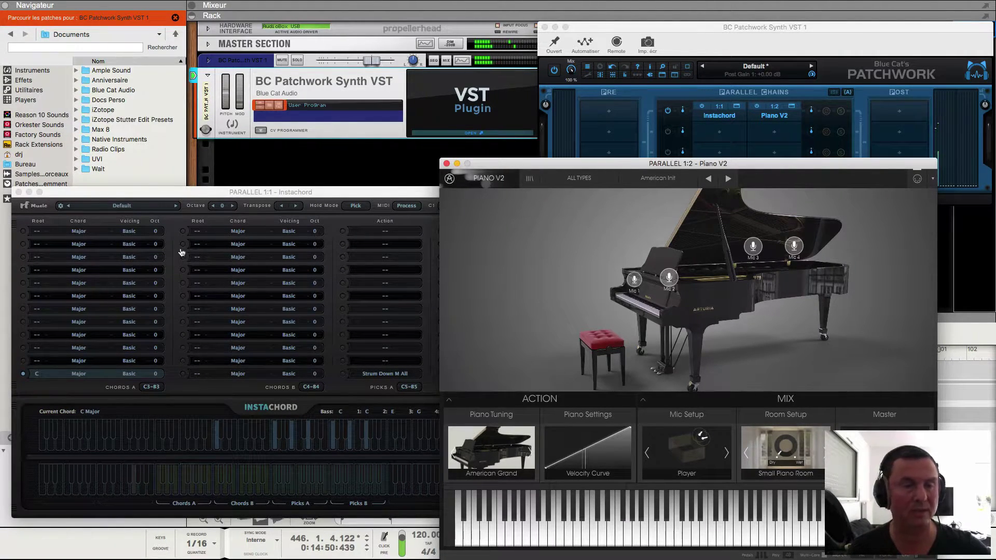
Step: Load the DRJ Minor Scale Emotional Sentimental preset in Instachord and shift the Piano V2 editor aside
left_click(133, 206)
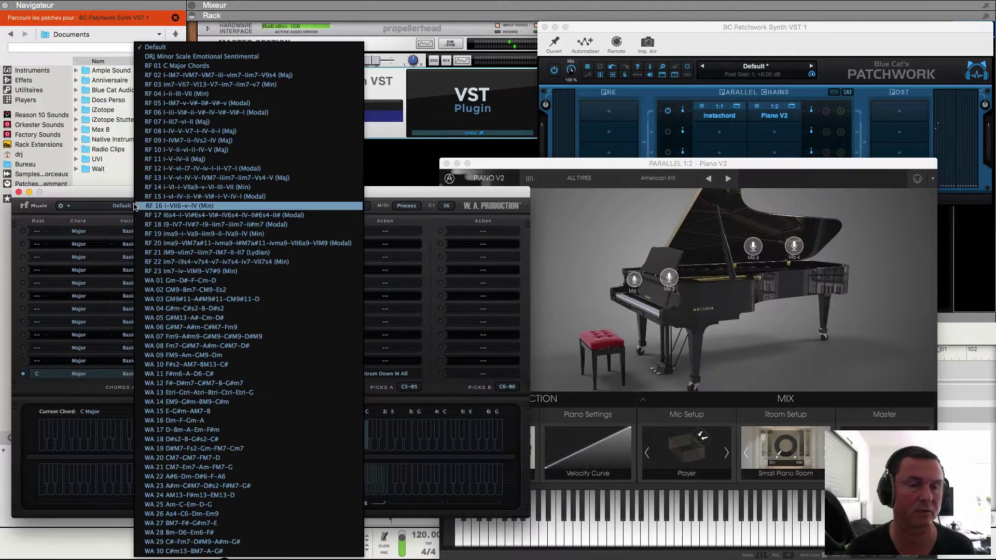
left_click(188, 57)
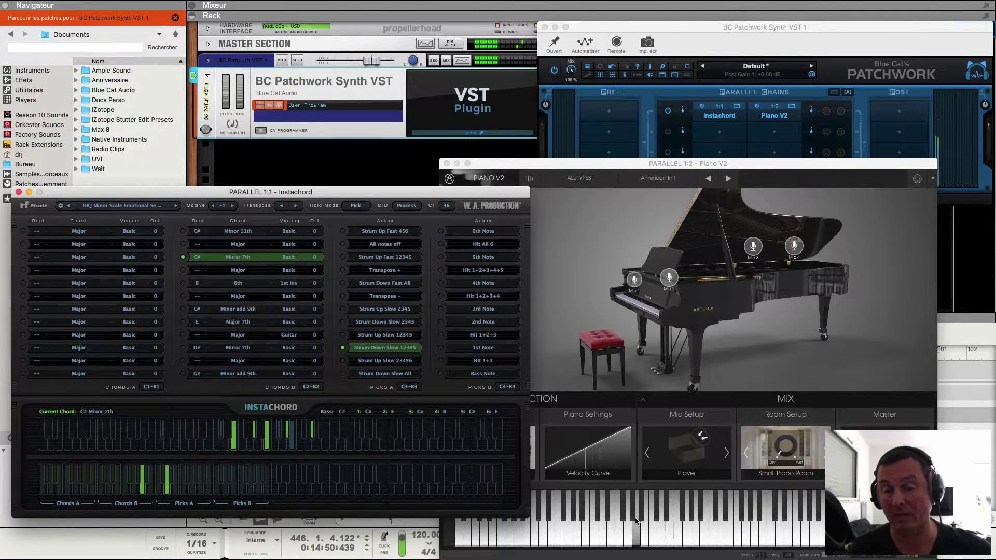
left_click_drag(614, 168, 661, 180)
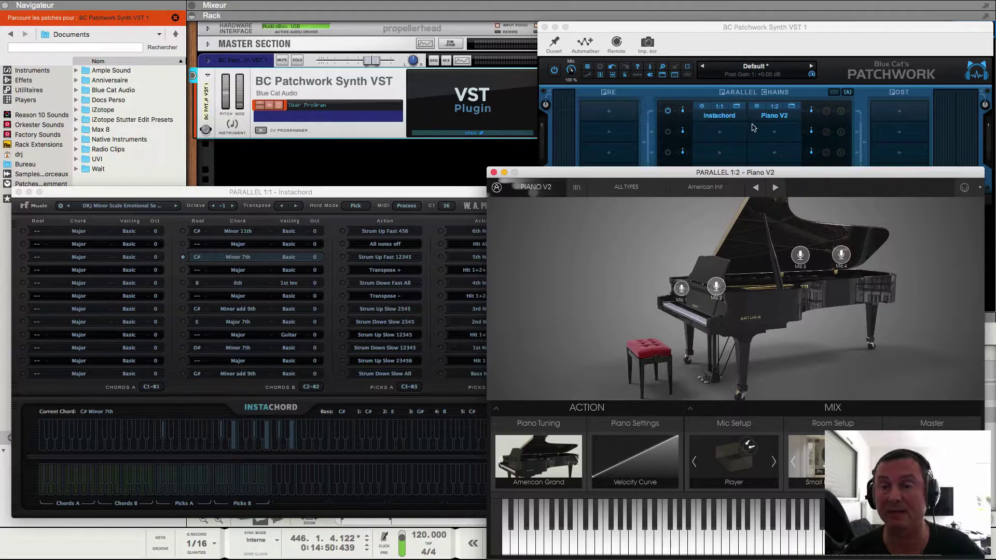
Step: Route Instachord's MIDI output to Port A and set Piano V2's MIDI input to Port A, Channel 1
right_click(719, 118)
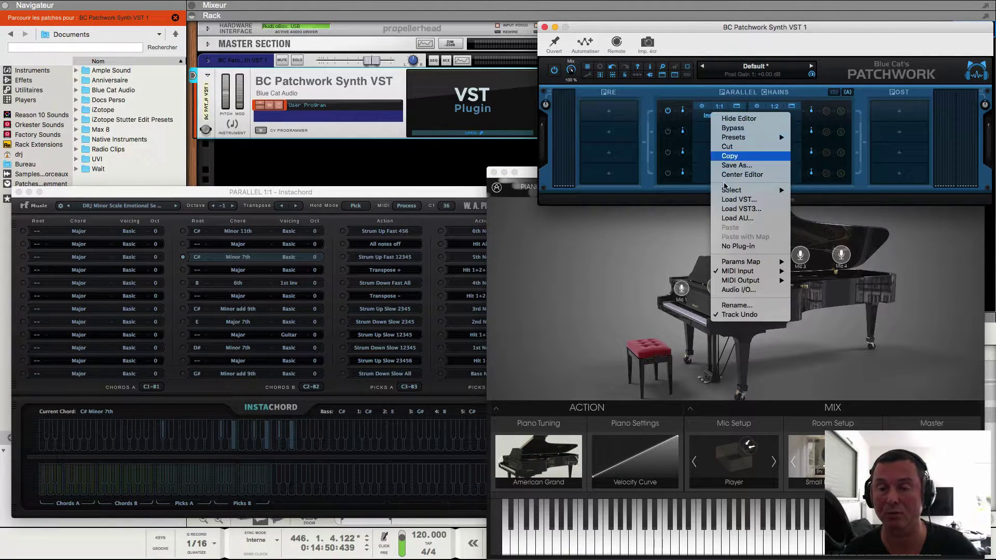
mouse_move(746, 280)
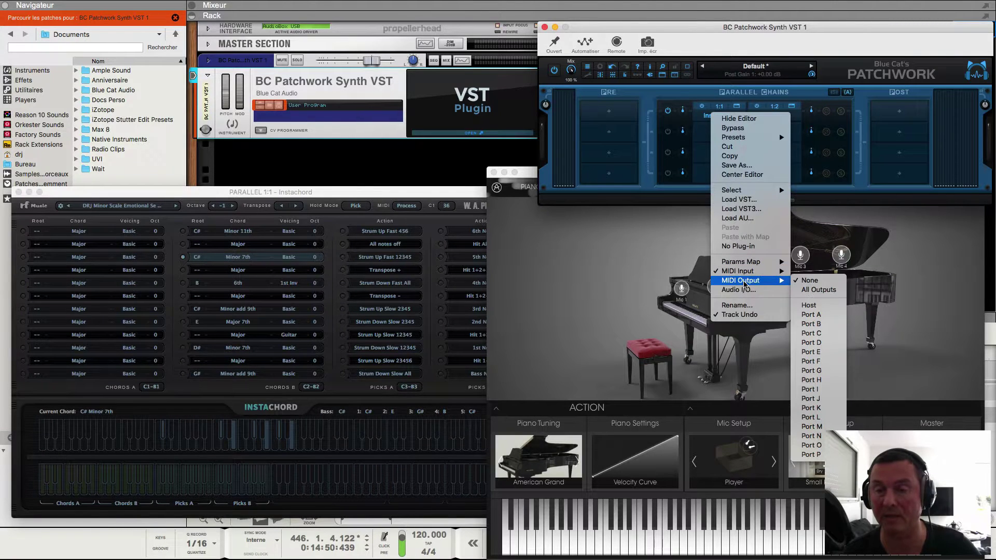
left_click(812, 315)
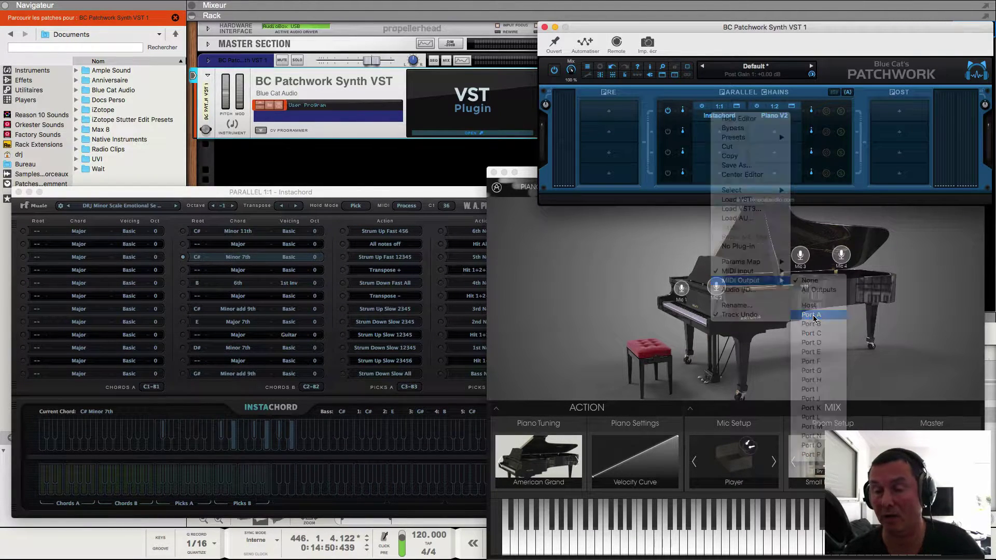
right_click(773, 119)
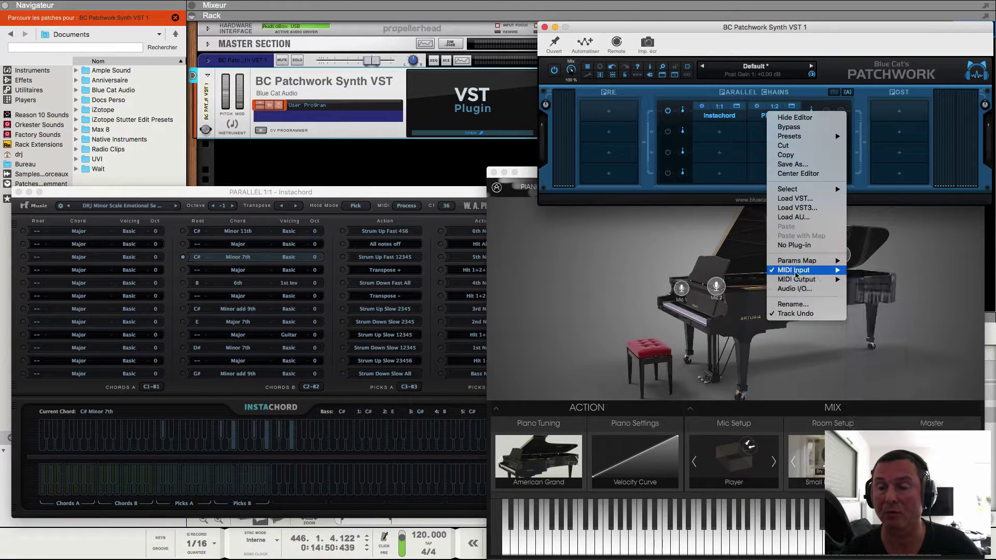
mouse_move(792, 270)
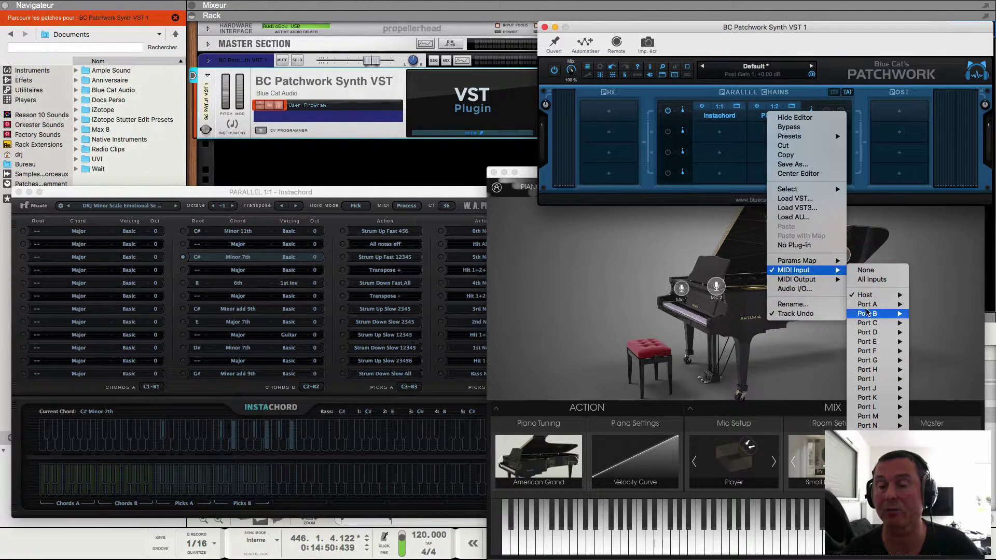
mouse_move(863, 305)
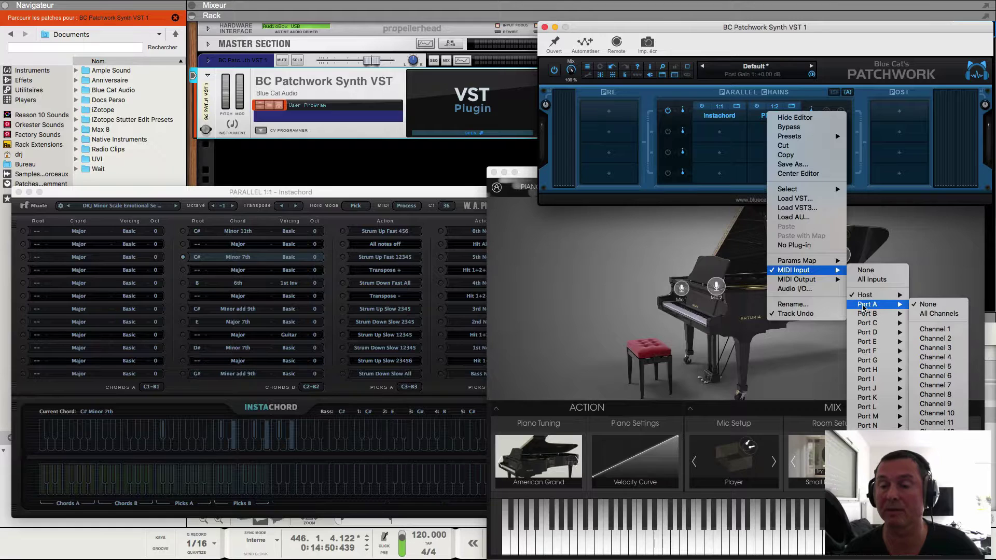
left_click(934, 333)
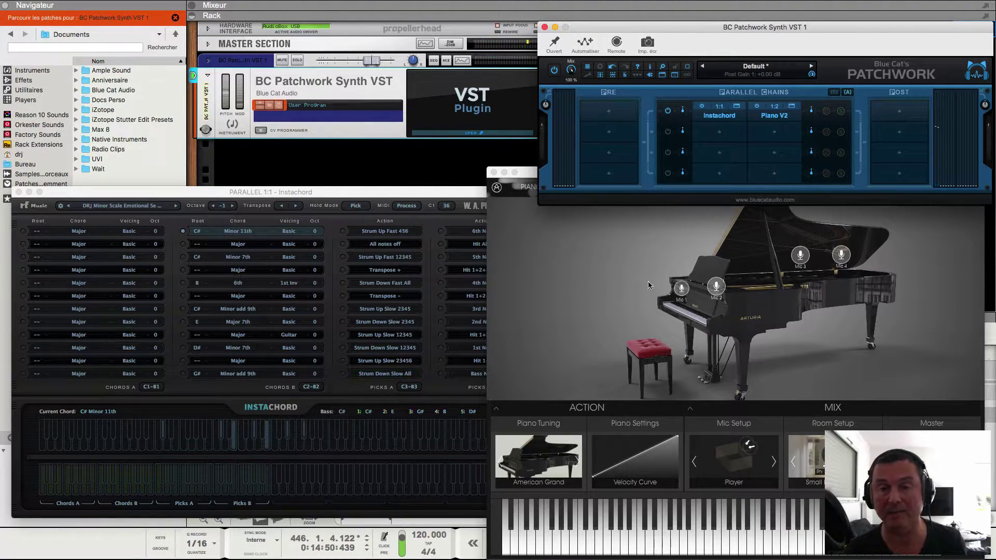
Step: Close the Piano V2 and Instachord editors and reposition the Patchwork window over the rack
left_click(529, 173)
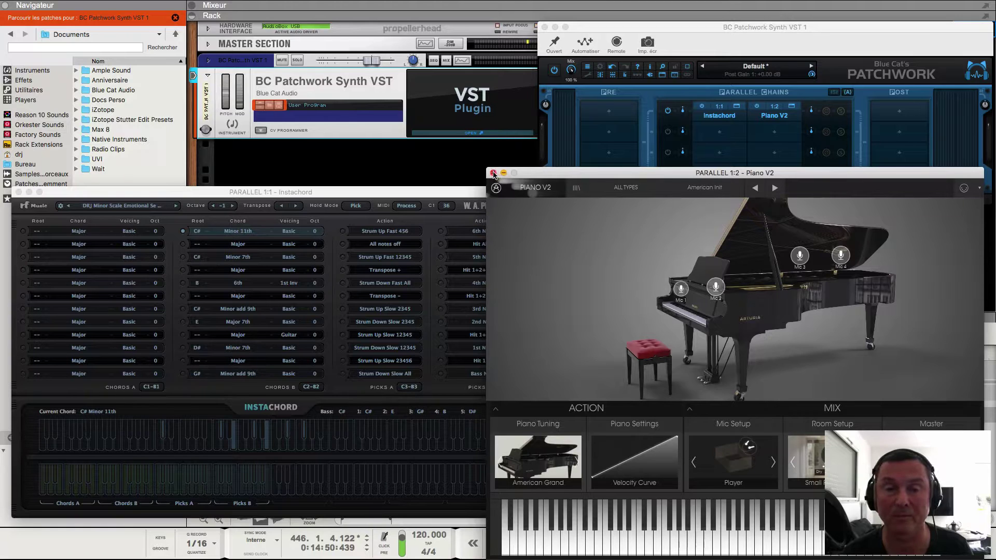
left_click(494, 173)
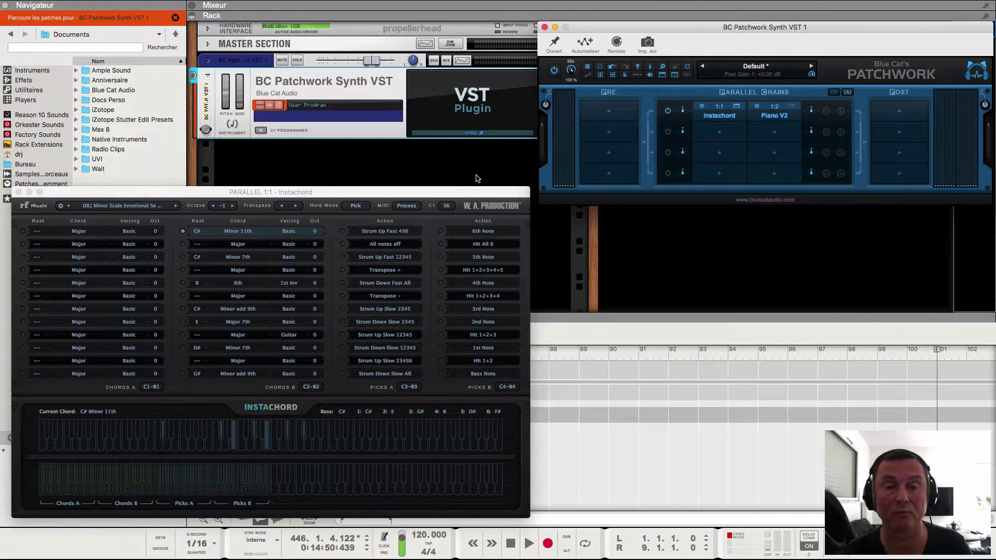
left_click(19, 192)
left_click_drag(624, 31, 586, 44)
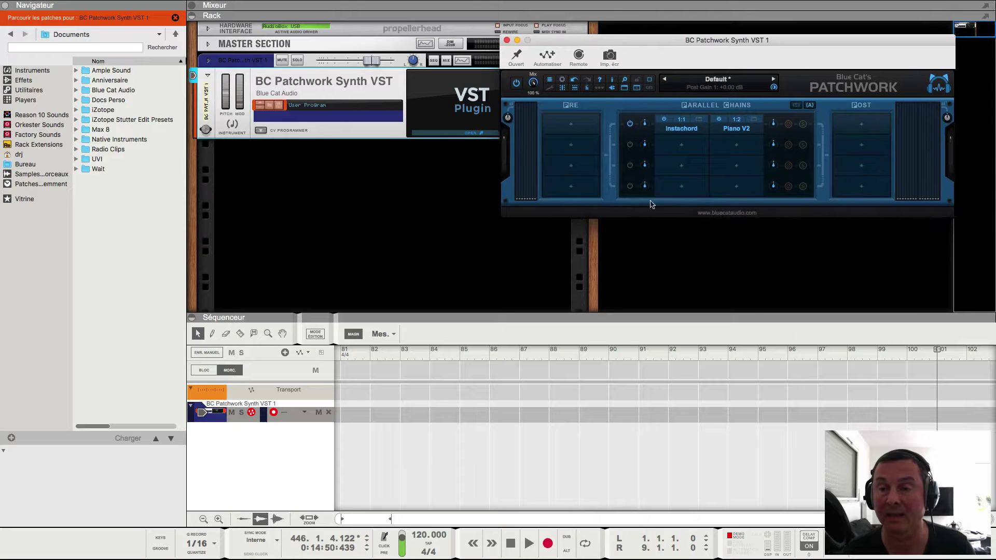
Step: Remove Piano V2 and Instachord from the first parallel chain
right_click(731, 130)
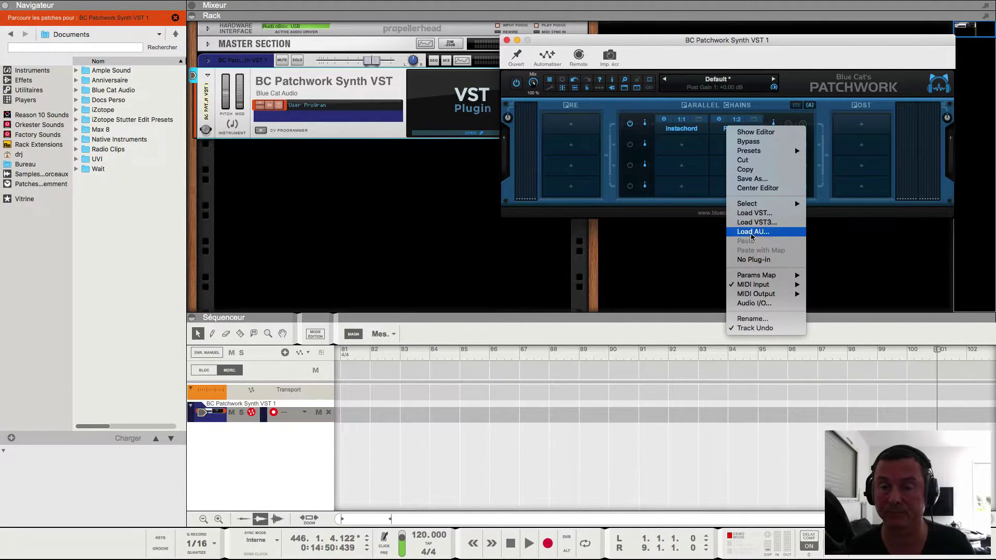
right_click(683, 128)
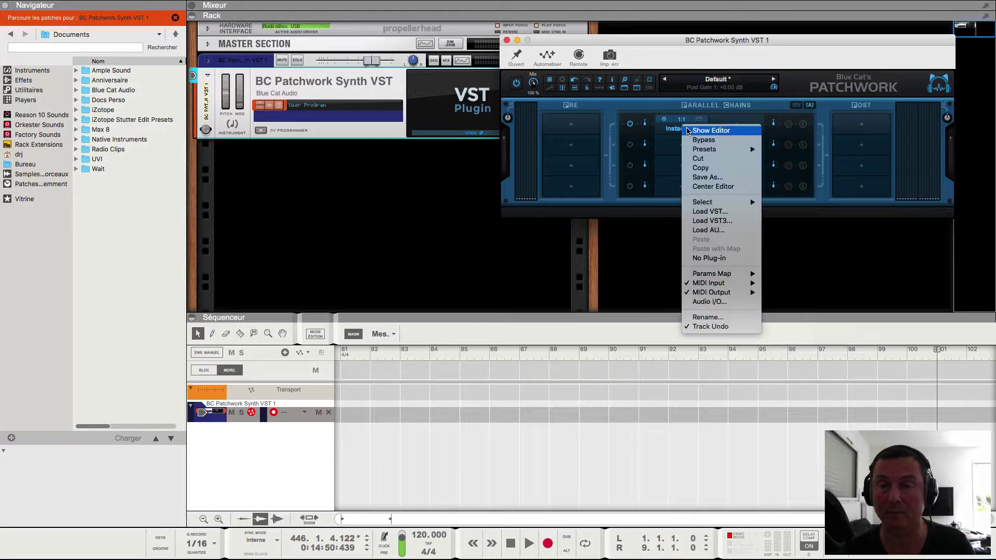
left_click(746, 262)
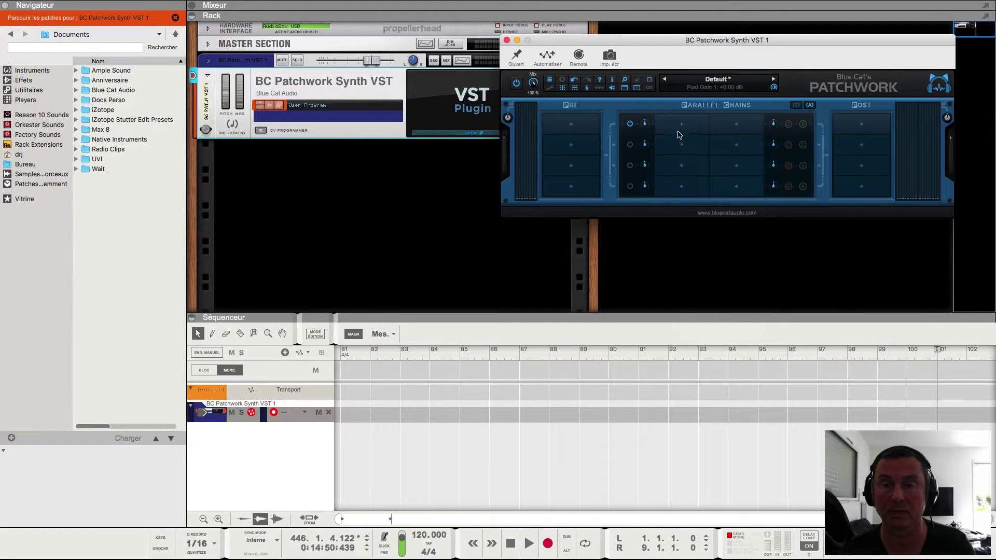
Step: Load Scaler.vst into the first slot of the first parallel chain and move its editor clear of Patchwork
left_click(677, 125)
left_click(691, 139)
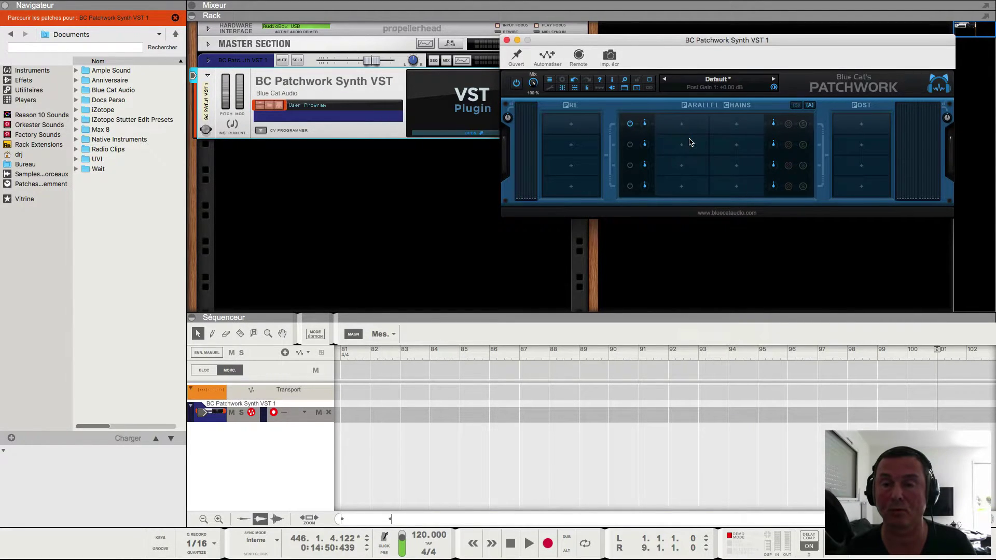
scroll(454, 254, "down", 1)
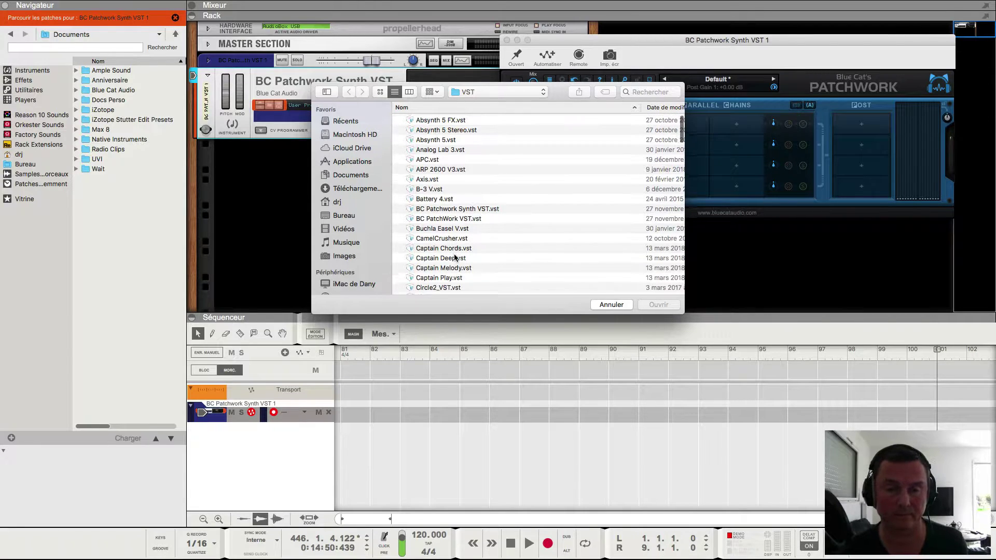
key("s")
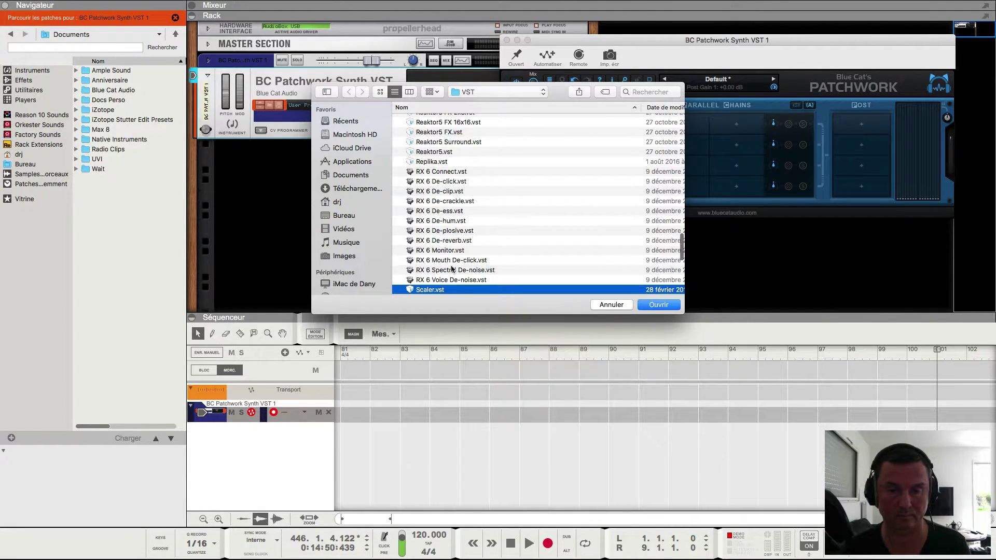
left_click(652, 308)
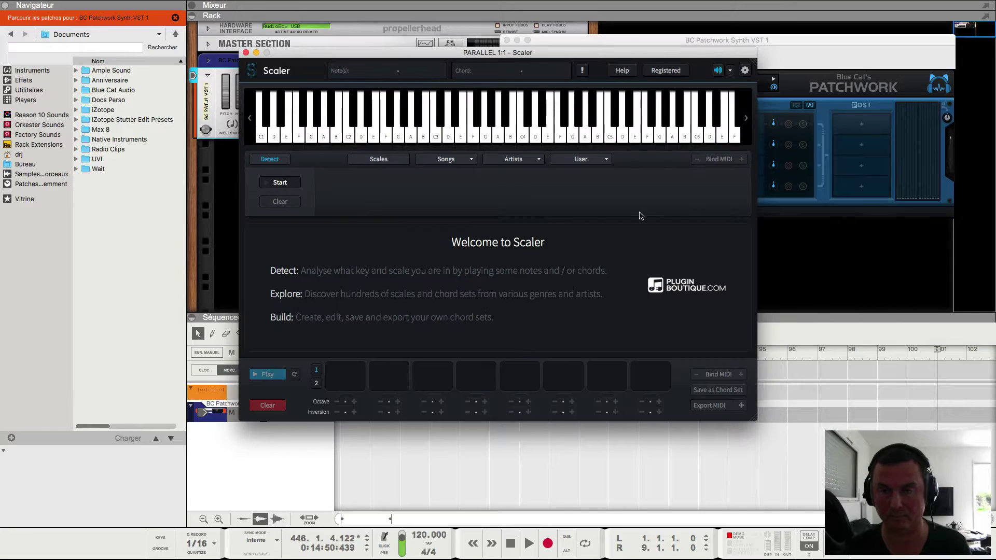
left_click_drag(533, 59, 317, 191)
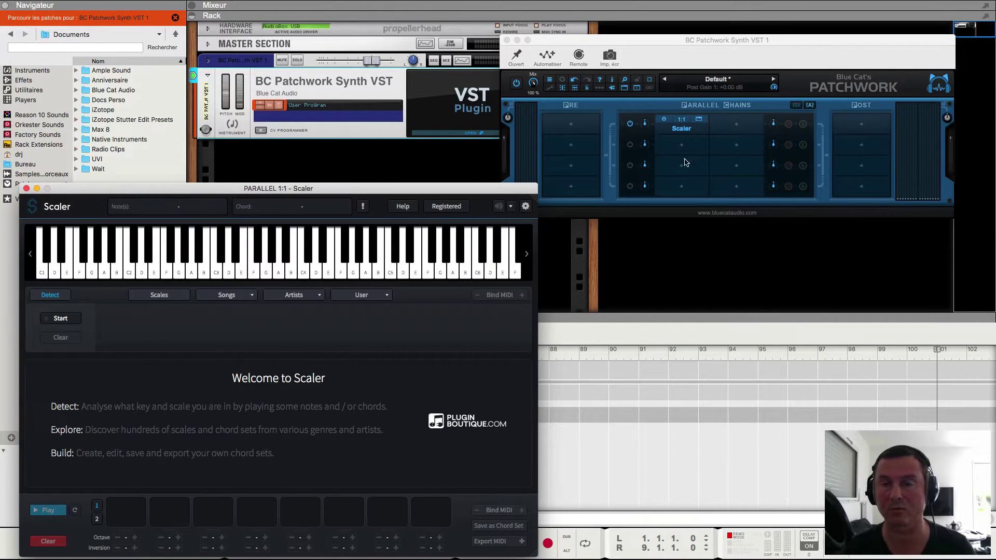
Step: Load Piano V2.vst into the second slot of the first parallel chain and move its editor below the Patchwork window
left_click(735, 127)
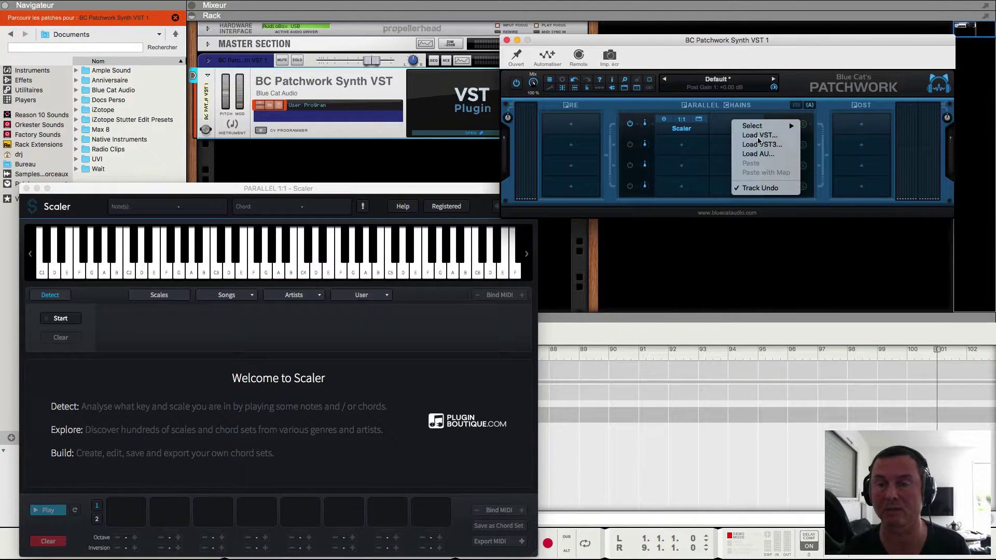
left_click(765, 160)
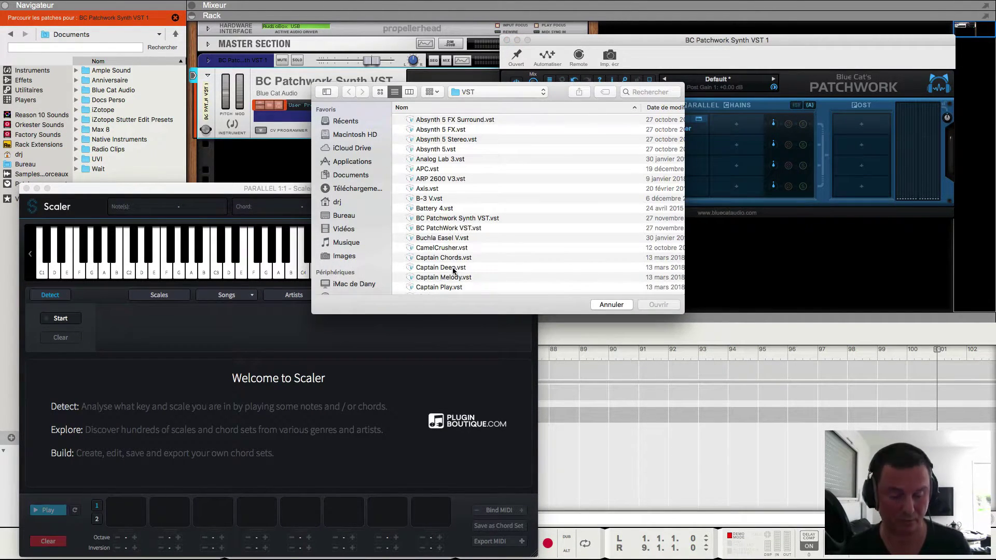
key("p")
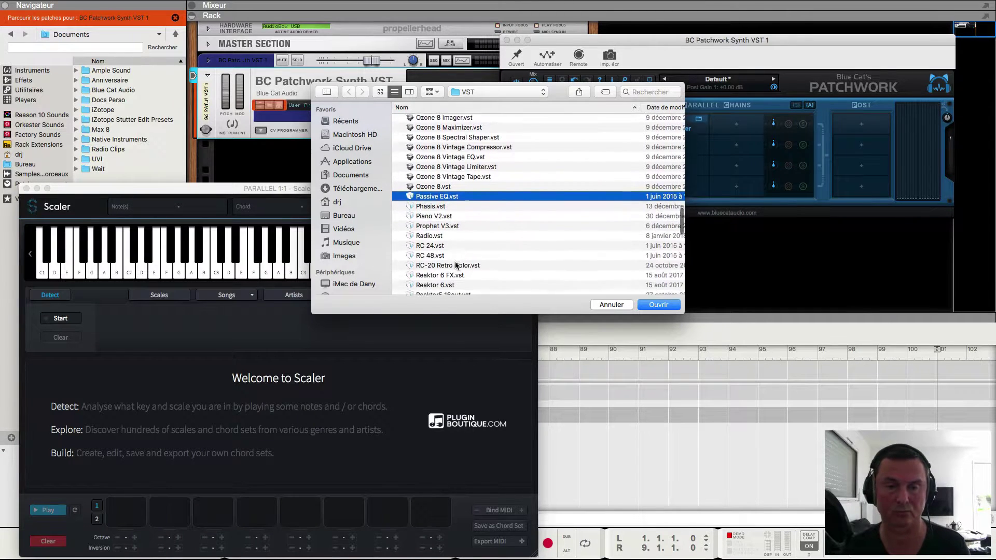
scroll(456, 265, "down", 10)
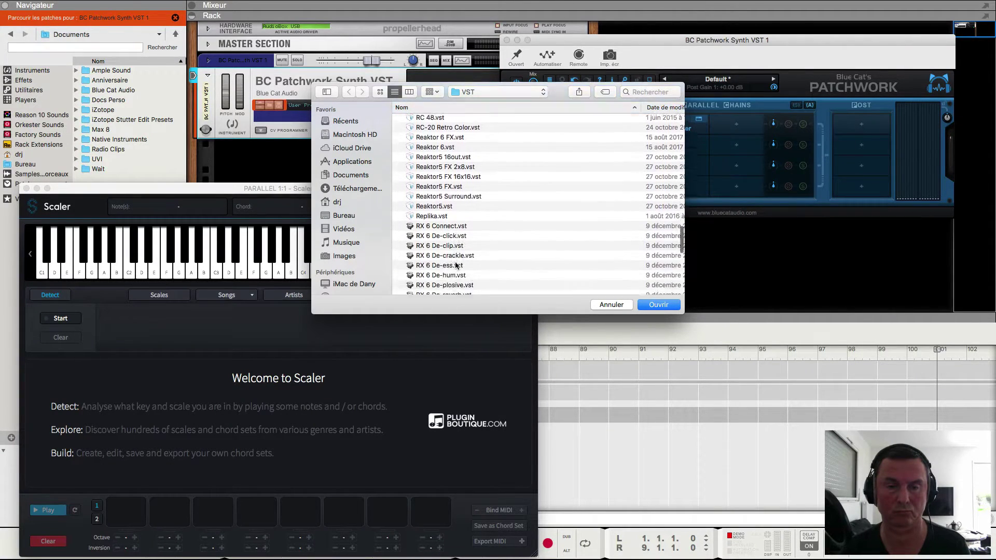
scroll(455, 265, "up", 8)
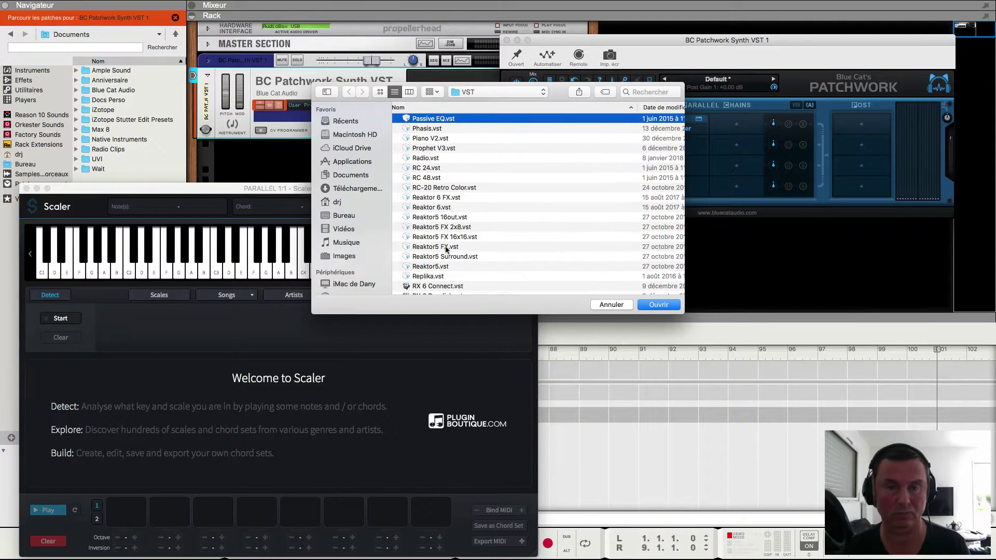
left_click(429, 139)
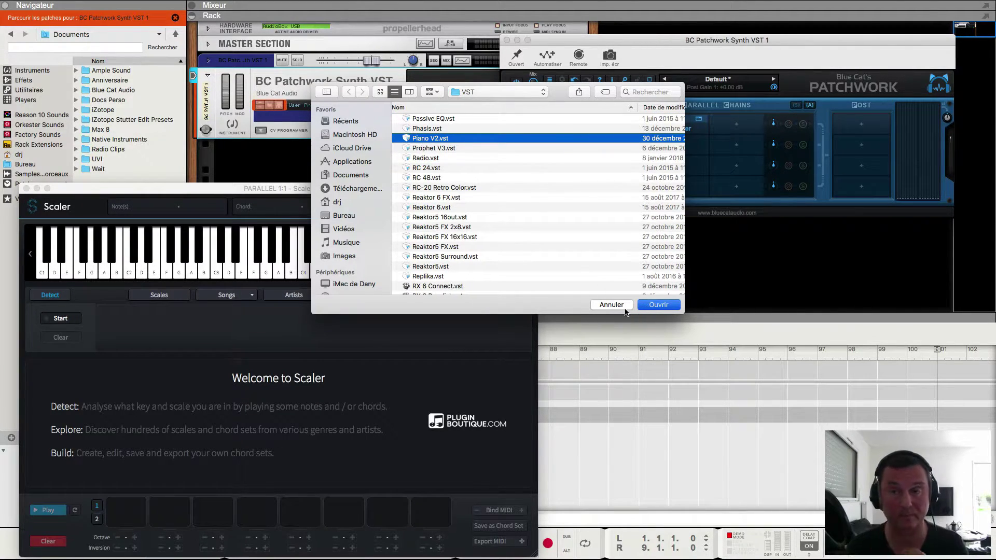
left_click(675, 306)
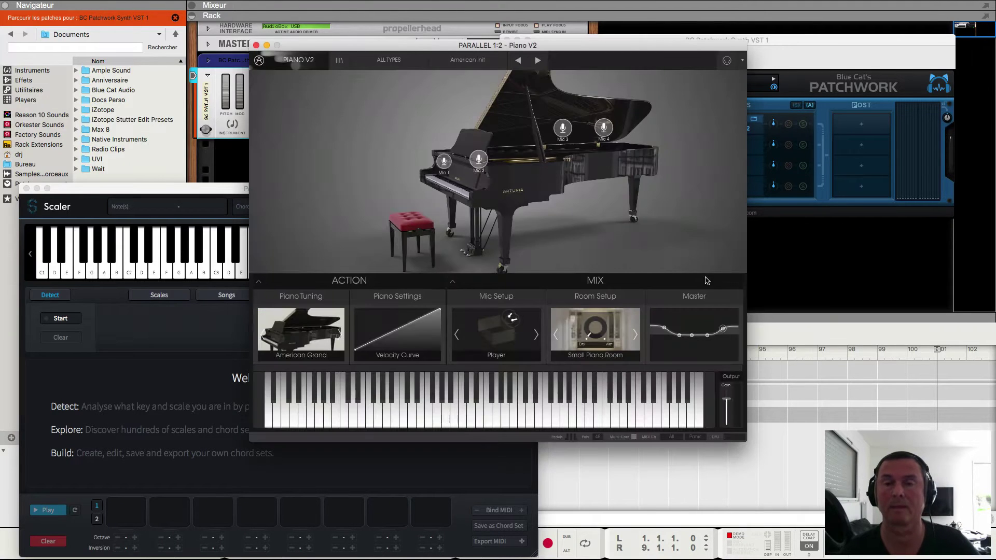
left_click_drag(492, 49, 785, 229)
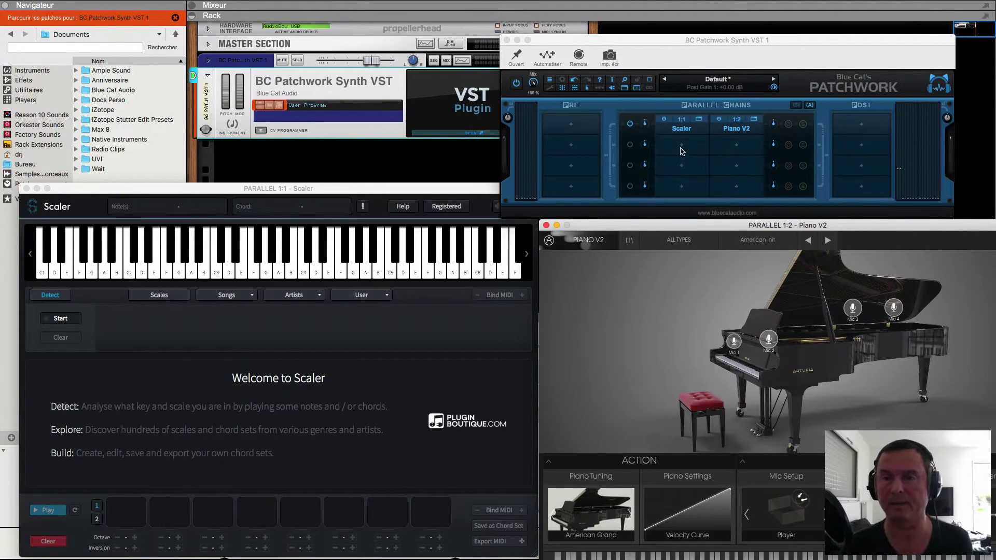
Step: Check the MIDI output routing of Scaler and the MIDI input routing of Piano V2
left_click(683, 130)
right_click(683, 129)
mouse_move(710, 294)
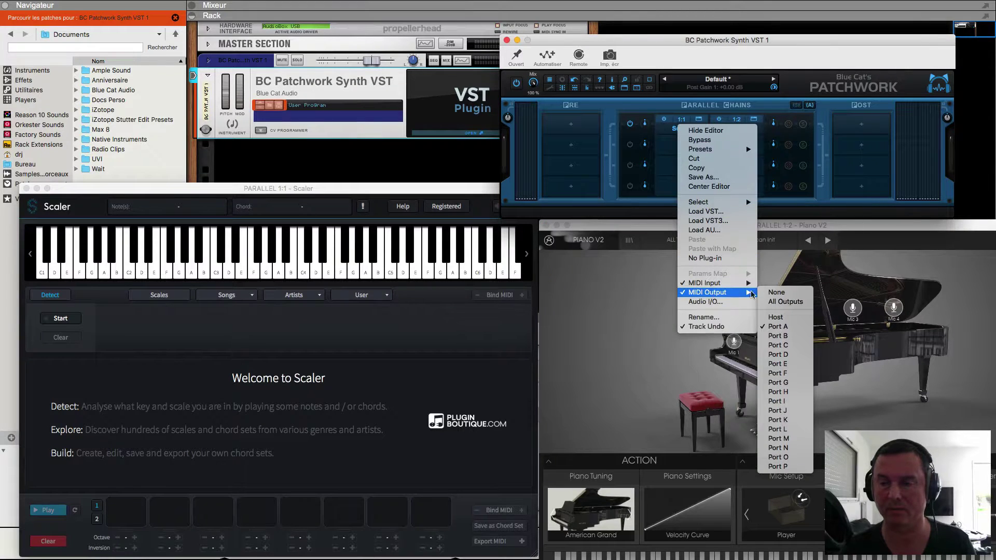
left_click(732, 128)
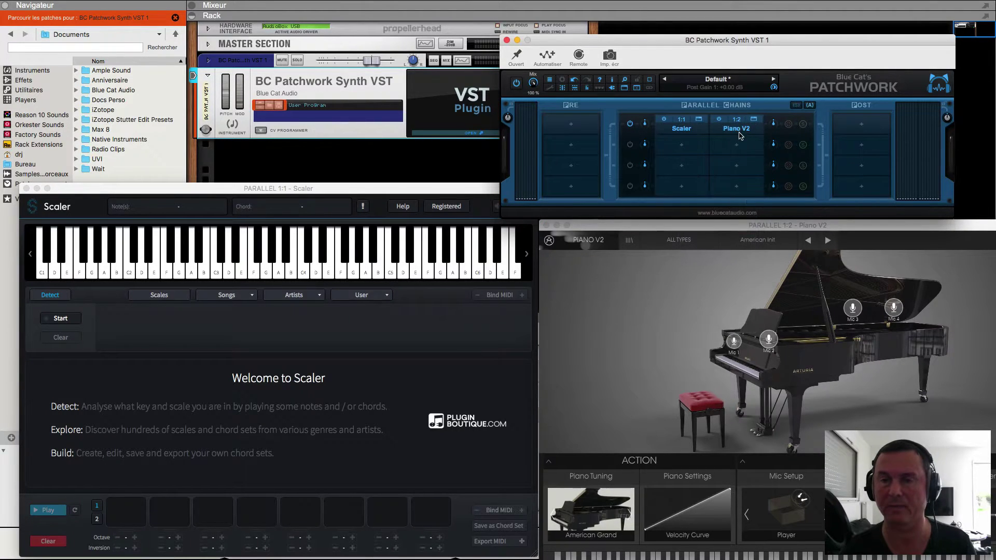
right_click(732, 128)
mouse_move(814, 292)
mouse_move(841, 323)
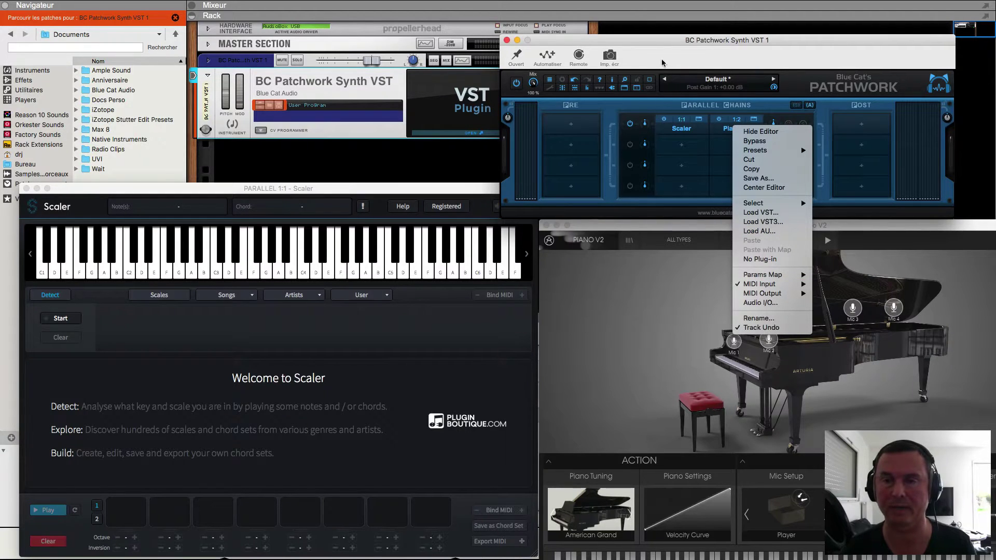
left_click(658, 44)
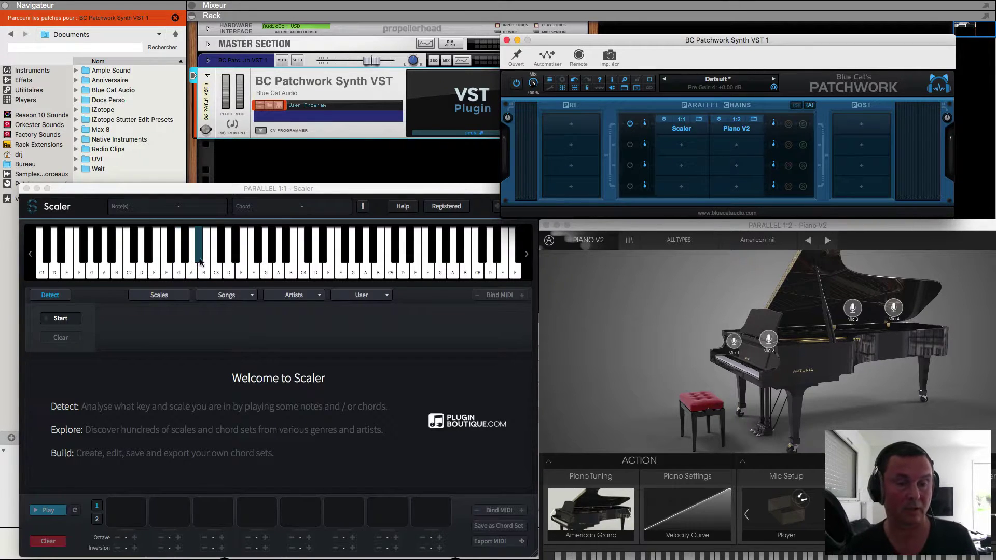
Step: Load the House 1 chord set from Scaler's song presets
left_click(242, 298)
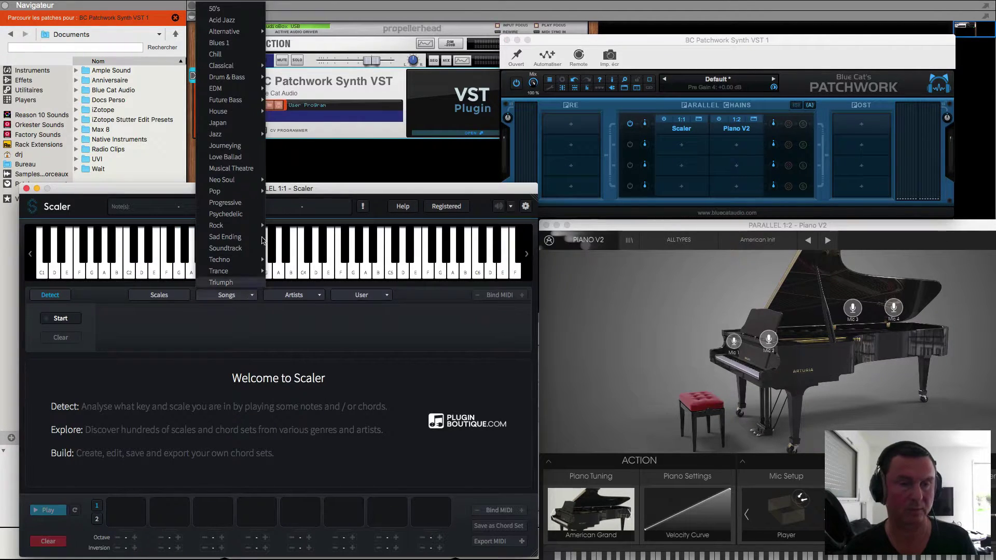
mouse_move(255, 114)
left_click(290, 113)
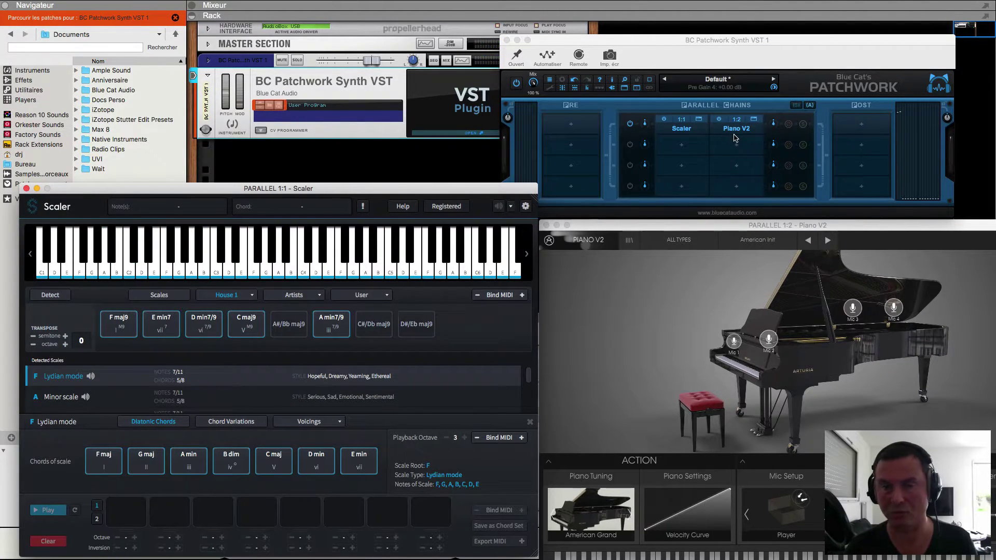
Step: Place F maj9, E min7 and D min7/9 in the first three slots of Scaler's progression and play it
left_click_drag(119, 324, 126, 510)
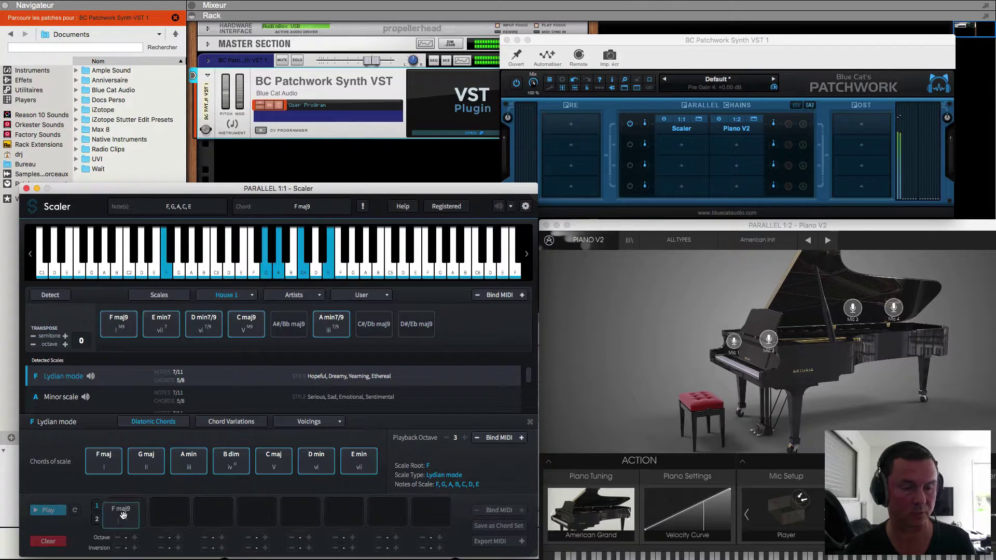
left_click_drag(161, 323, 169, 511)
left_click_drag(204, 324, 213, 511)
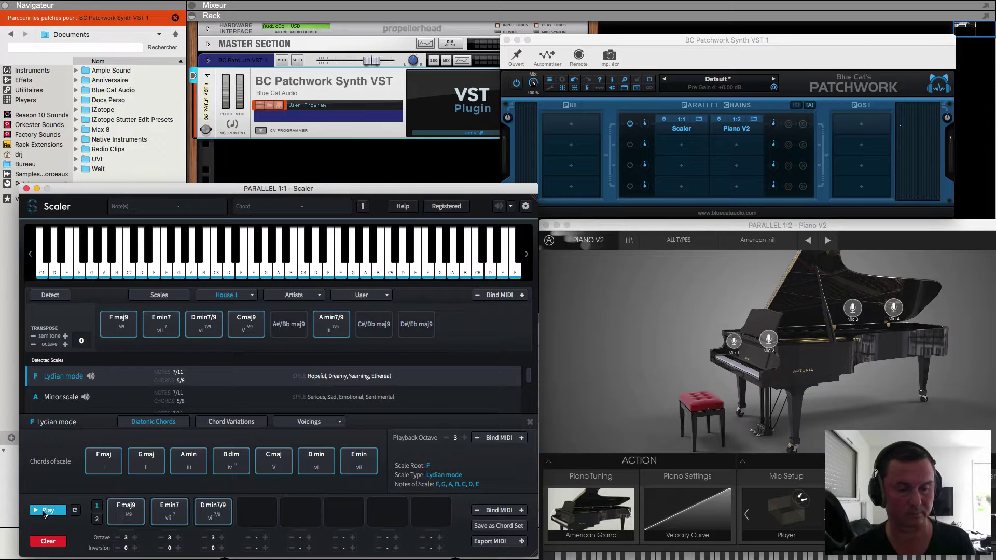
left_click(41, 511)
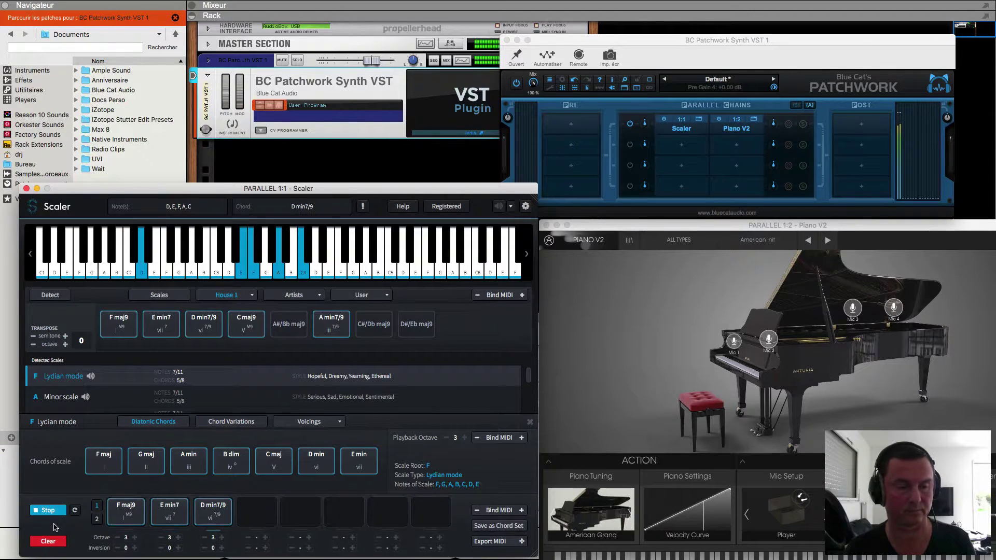
Step: Run Scaler's chord detection on played chords, then close the Scaler editor
left_click_drag(100, 190, 101, 181)
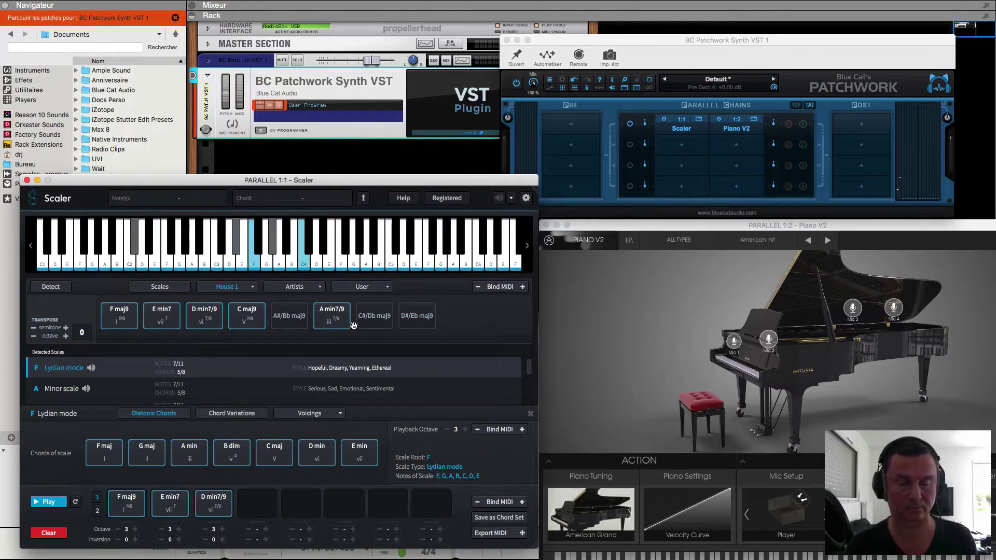
left_click(51, 287)
left_click(65, 311)
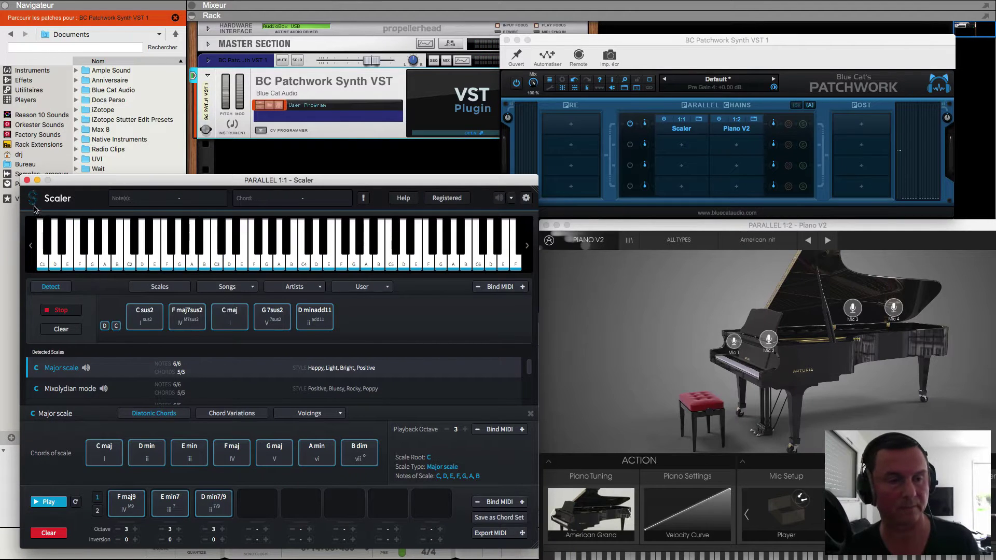
left_click(27, 180)
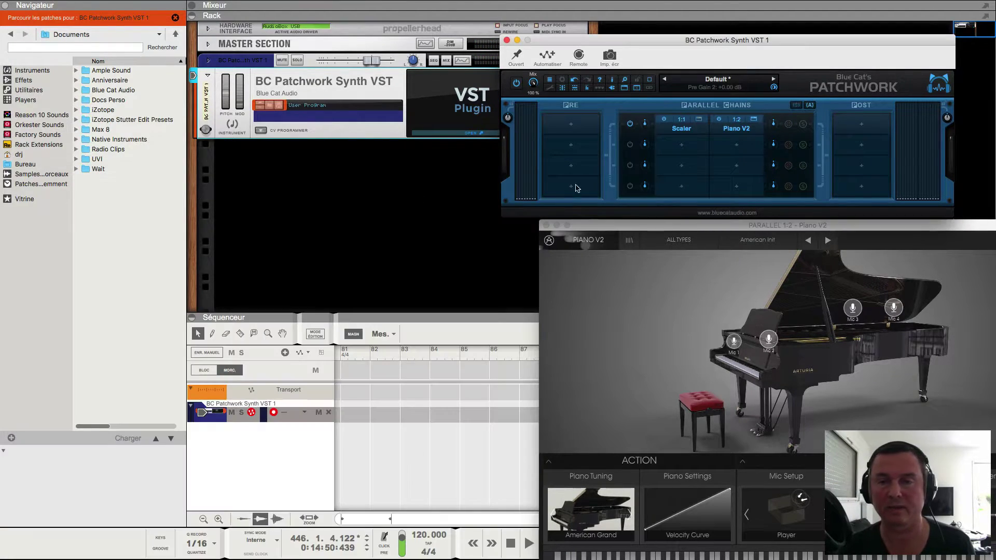
Step: Load Xpand!2.vst into the second slot of the second parallel chain
left_click(739, 149)
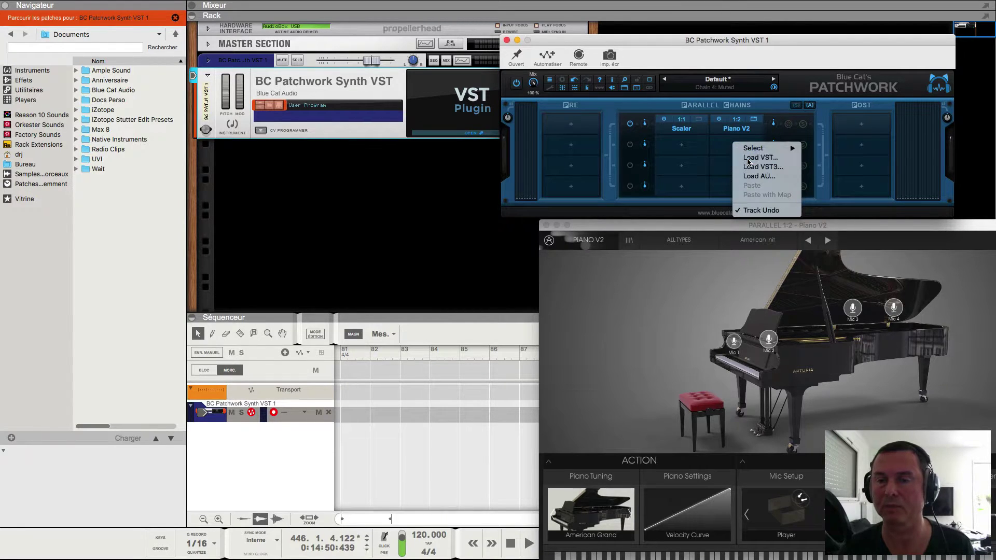
key("Escape")
scroll(478, 249, "down", 20)
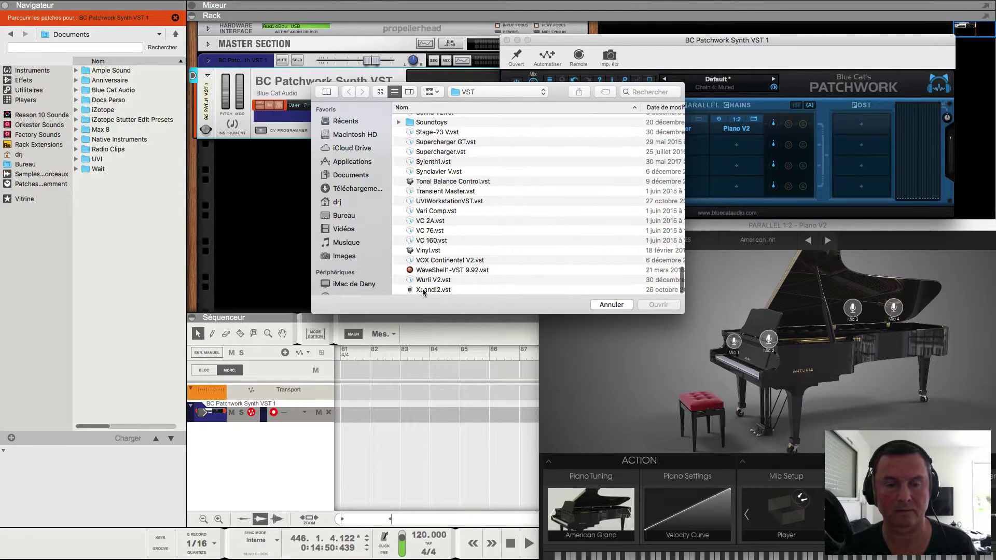
left_click(423, 291)
left_click(656, 306)
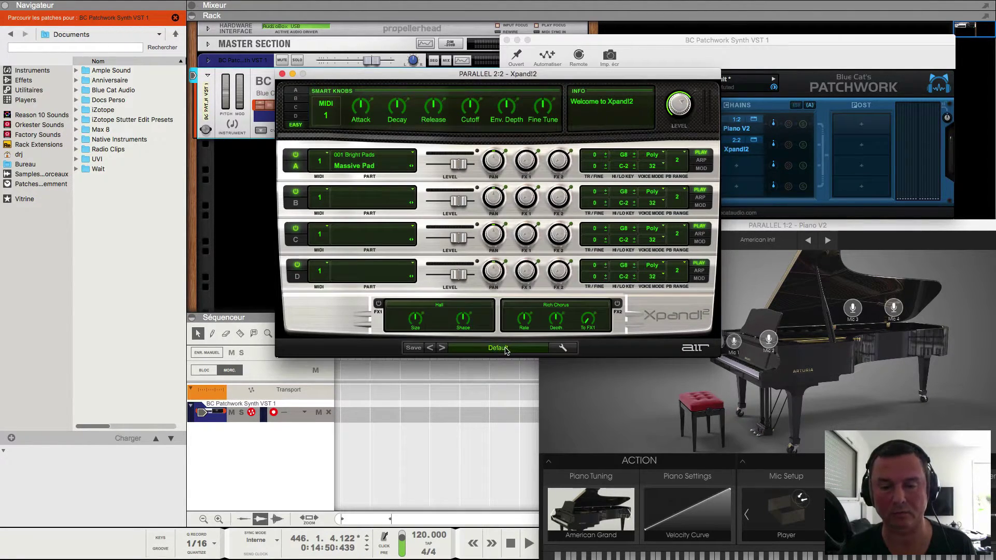
Step: Choose the Strings preset +02 Big Soft Strings in Xpand!2 and move its editor beside the Piano V2 window
left_click(480, 352)
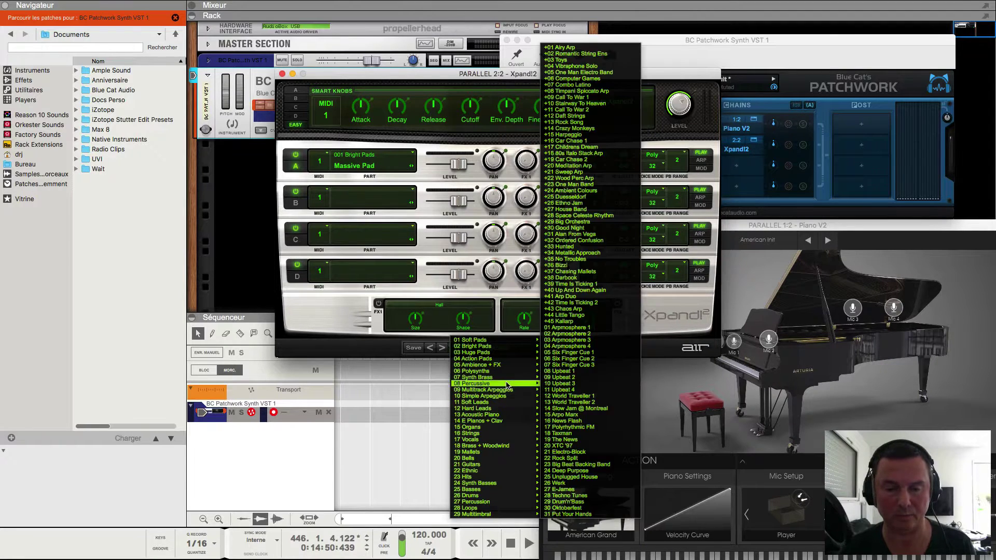
mouse_move(492, 369)
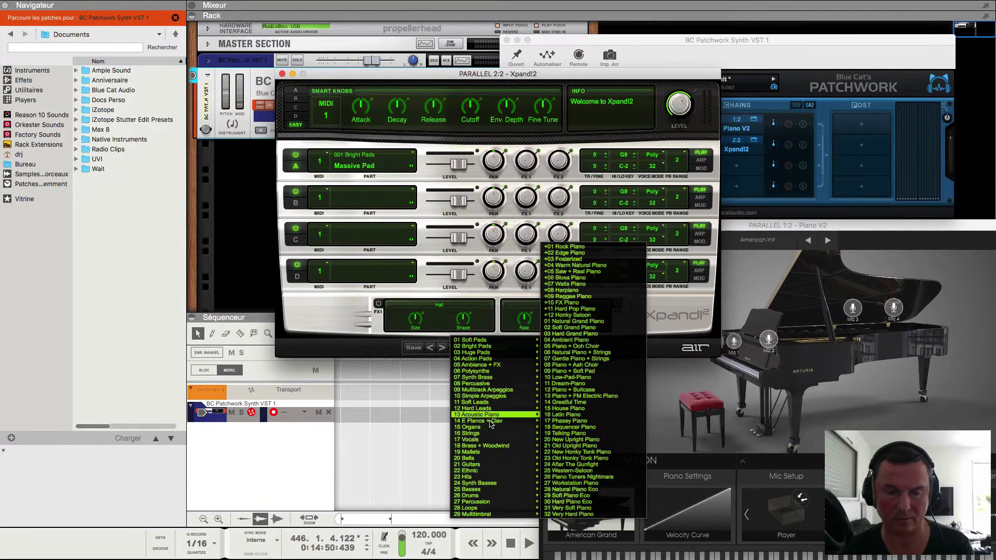
mouse_move(492, 434)
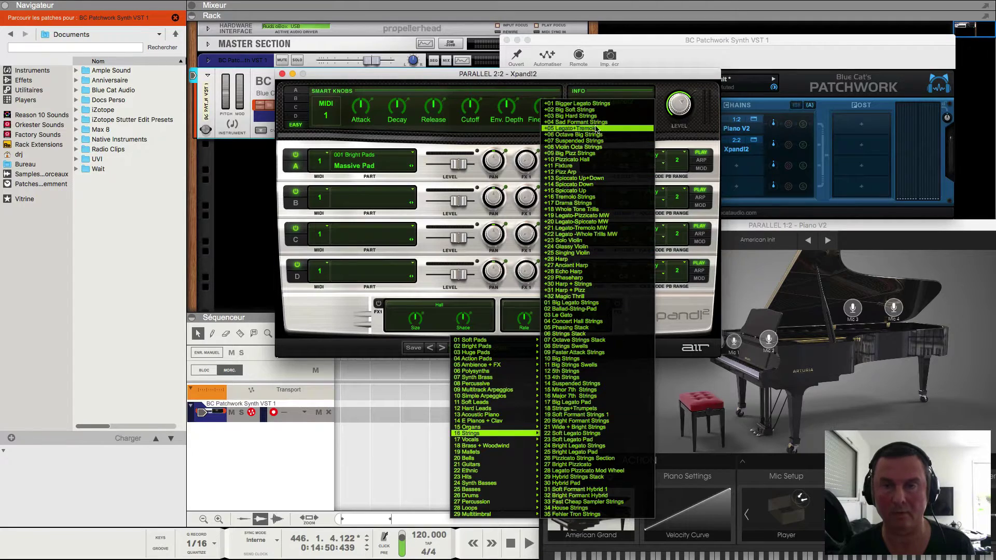
left_click(595, 110)
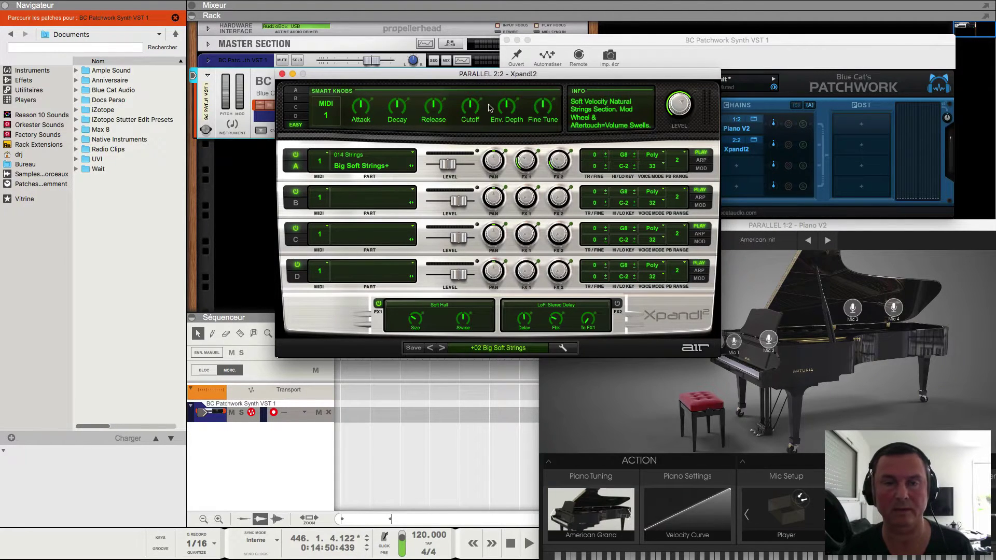
left_click_drag(486, 74, 307, 225)
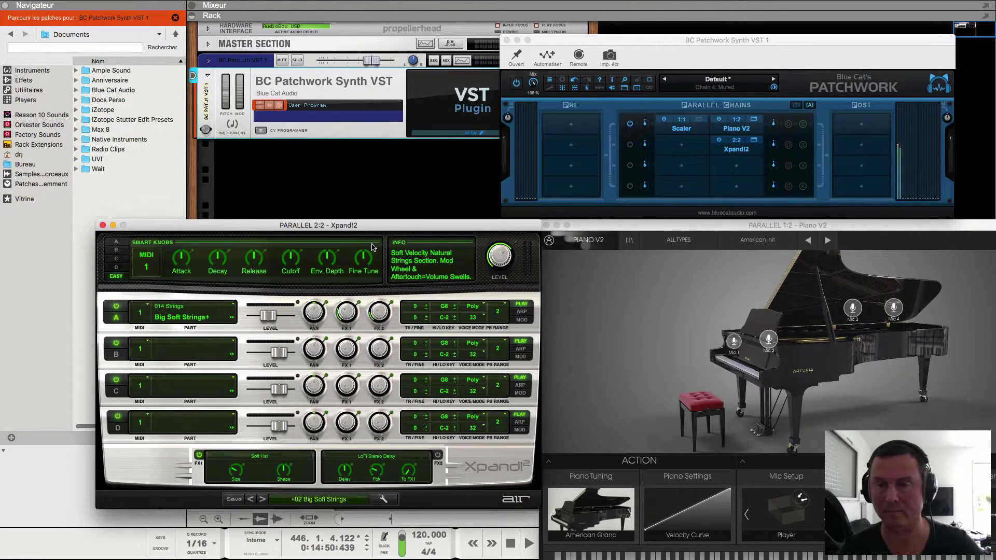
Step: Activate the second parallel chain with a post gain of -11 dB and set the parallel chains summing to Sum
left_click(631, 146)
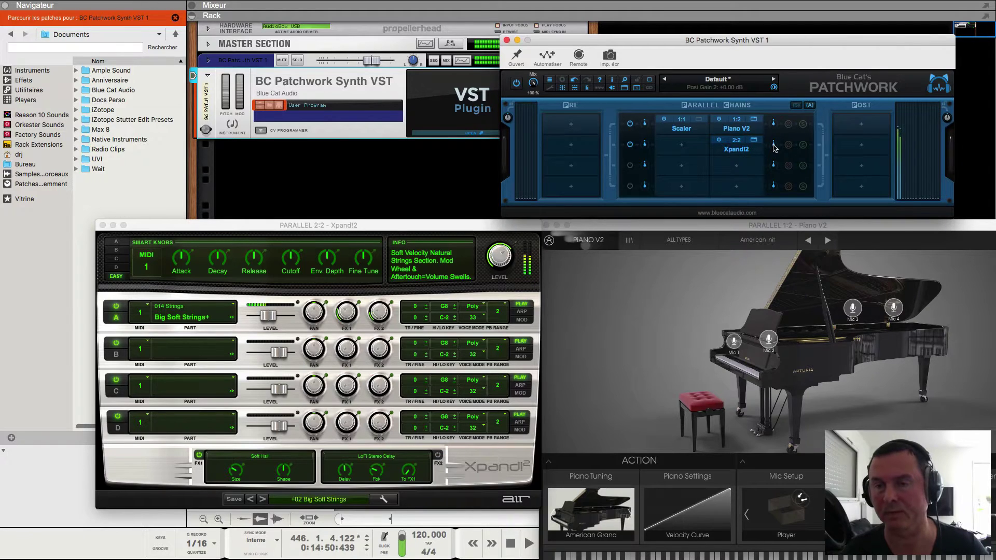
left_click(810, 104)
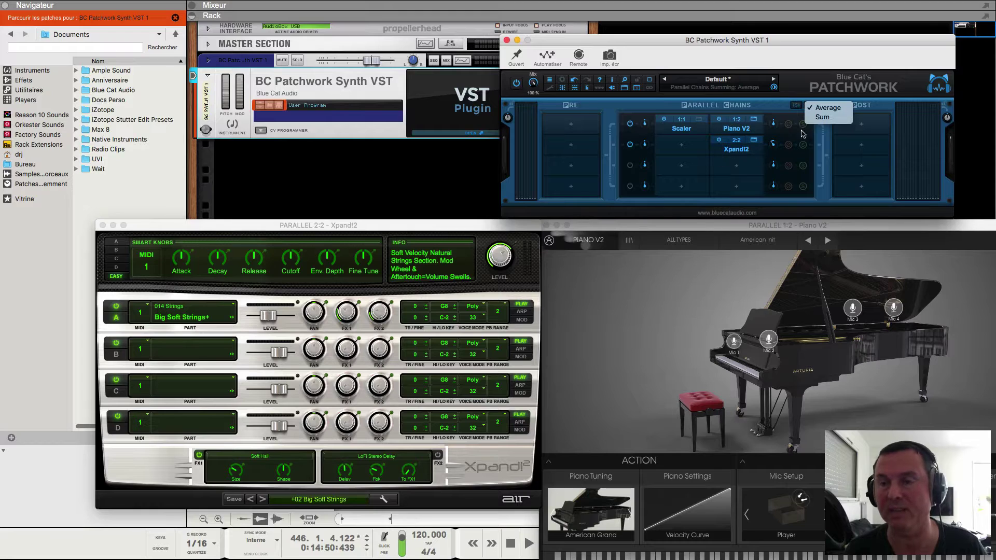
left_click(822, 118)
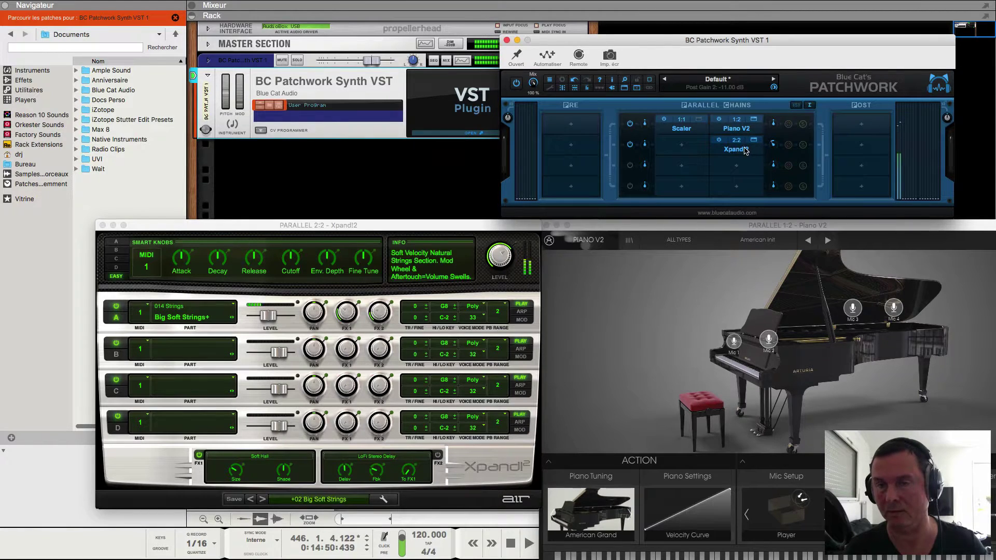
Step: Reopen the Scaler editor and audition the detected F maj7sus2, C maj and C sus2 chords
right_click(674, 127)
left_click(701, 133)
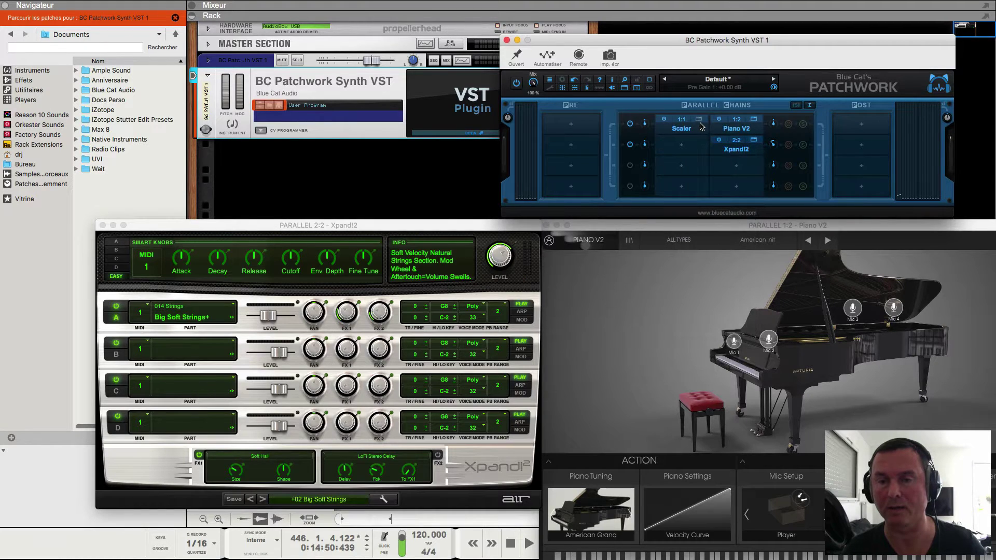
left_click(180, 323)
left_click(224, 317)
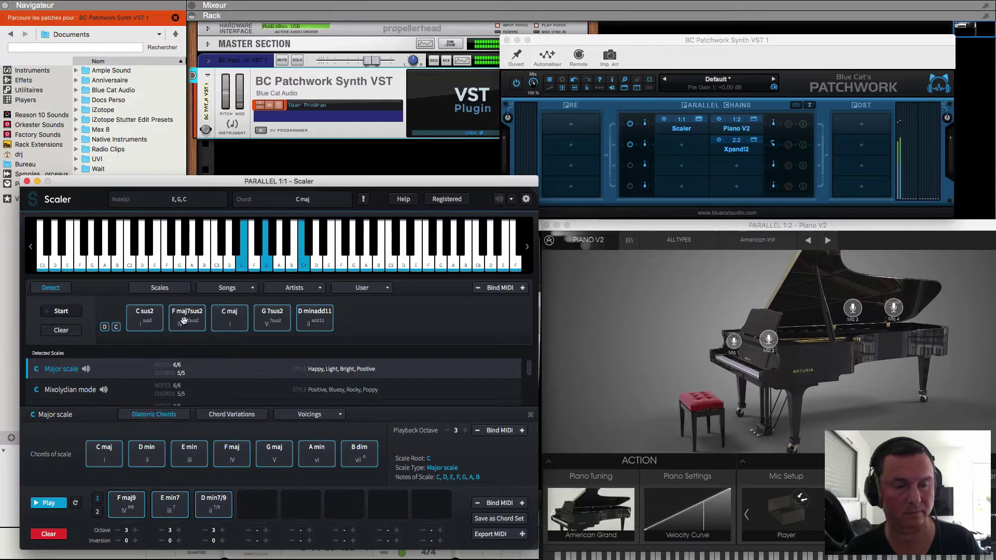
left_click(145, 318)
Step: Set the MIDI input of Xpand!2 in the second parallel chain to Port A, Channel 1
right_click(741, 154)
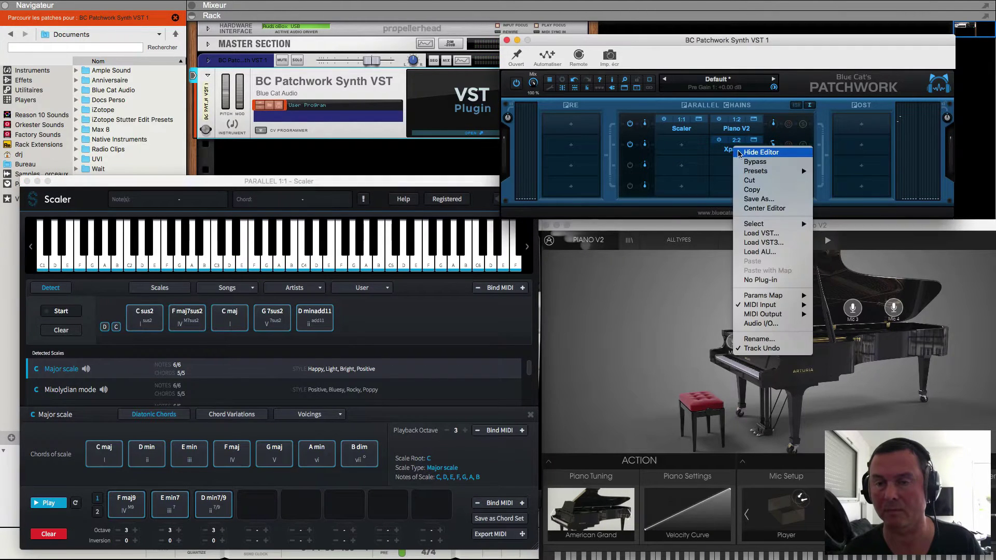
mouse_move(778, 304)
mouse_move(841, 339)
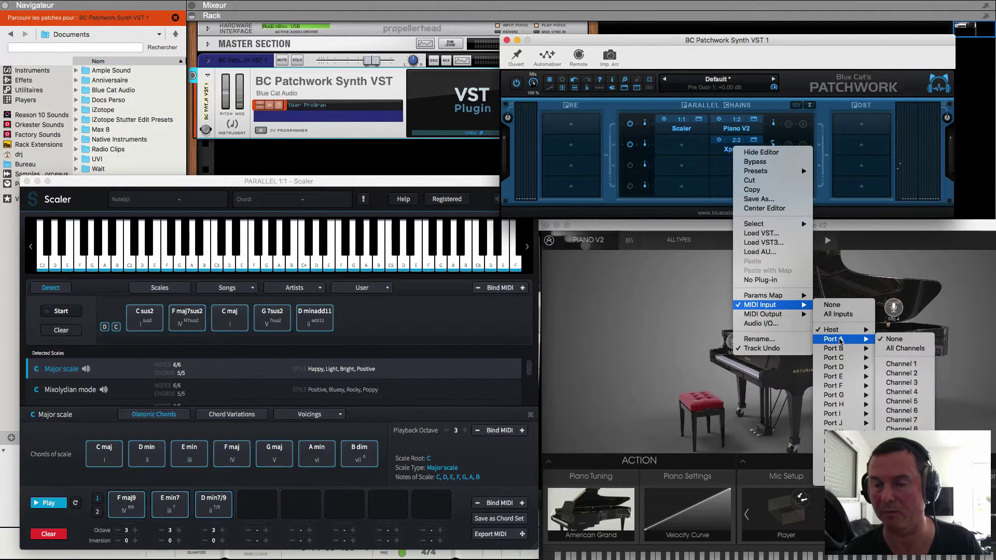
left_click(900, 365)
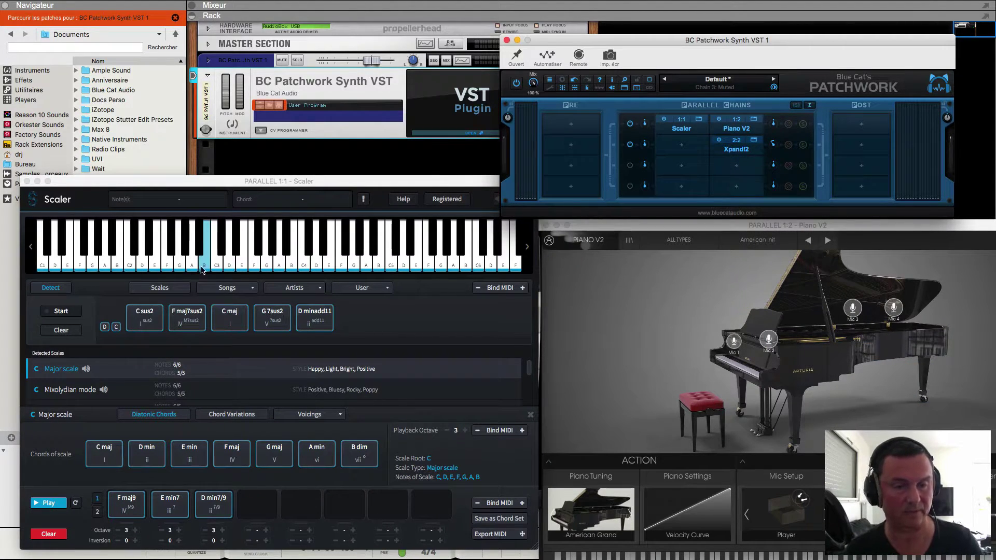
Step: Audition Scaler's detected F maj7sus2 and G 7sus2 chords, and play the F maj9, E min7, D min7/9 progression
left_click(188, 317)
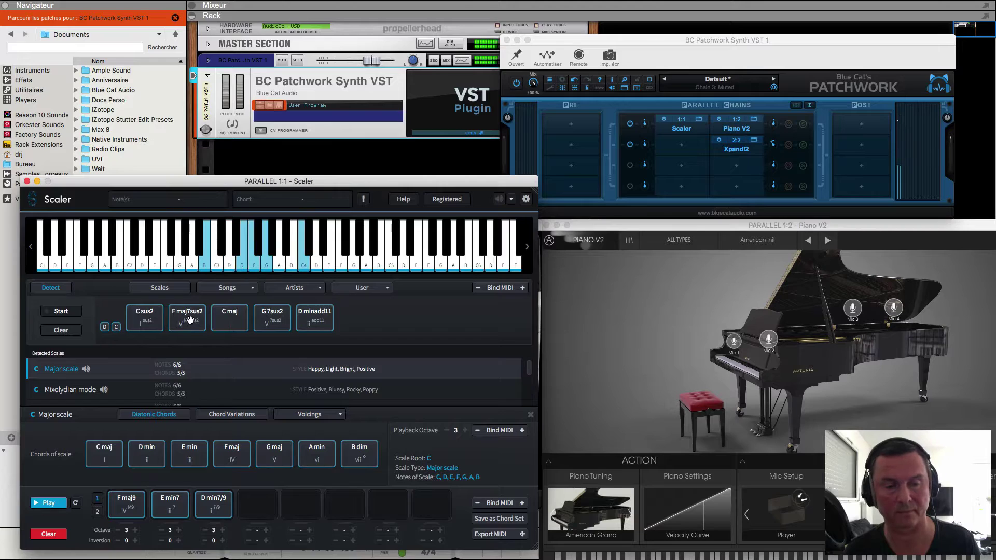
left_click(269, 318)
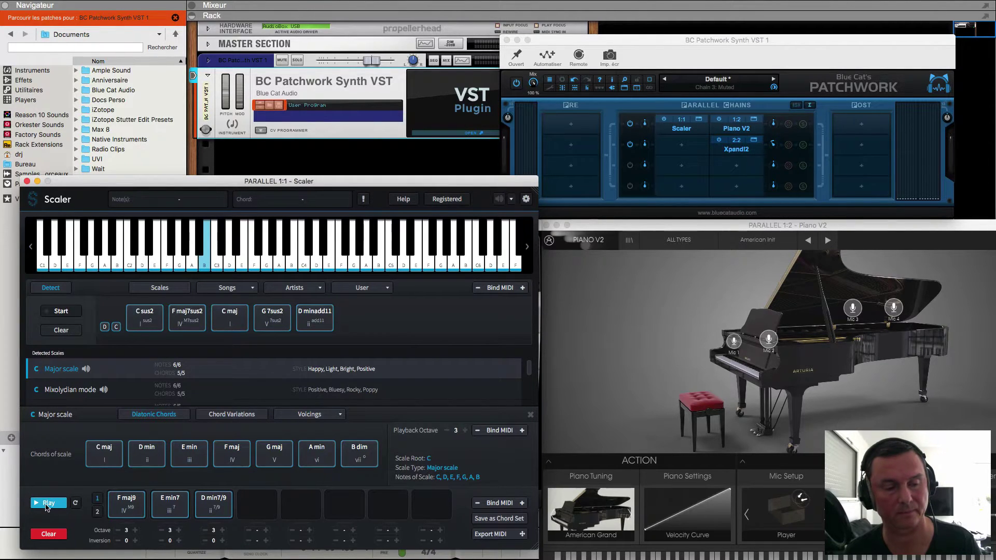
left_click(39, 504)
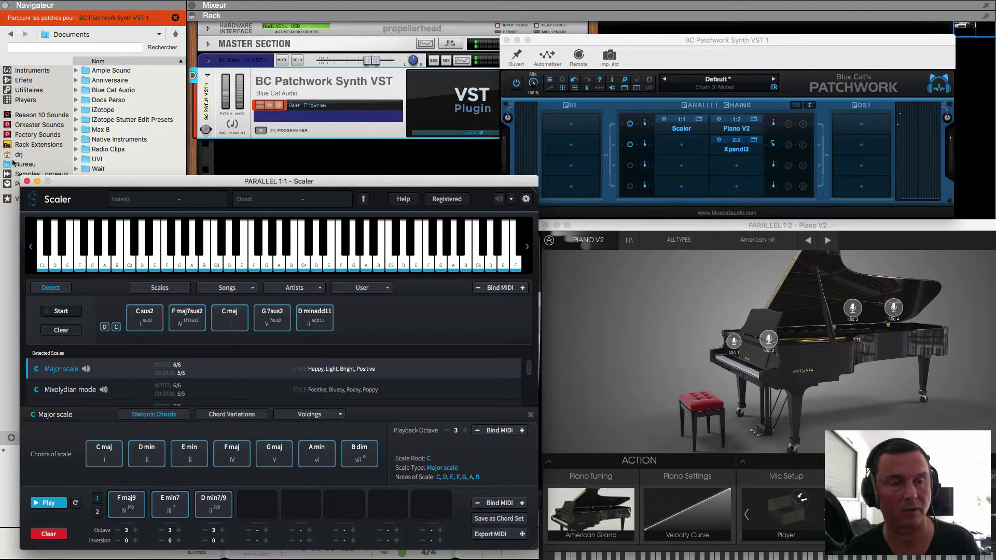
Step: Close the Scaler, Xpand!2 and Piano V2 editor windows
left_click(27, 181)
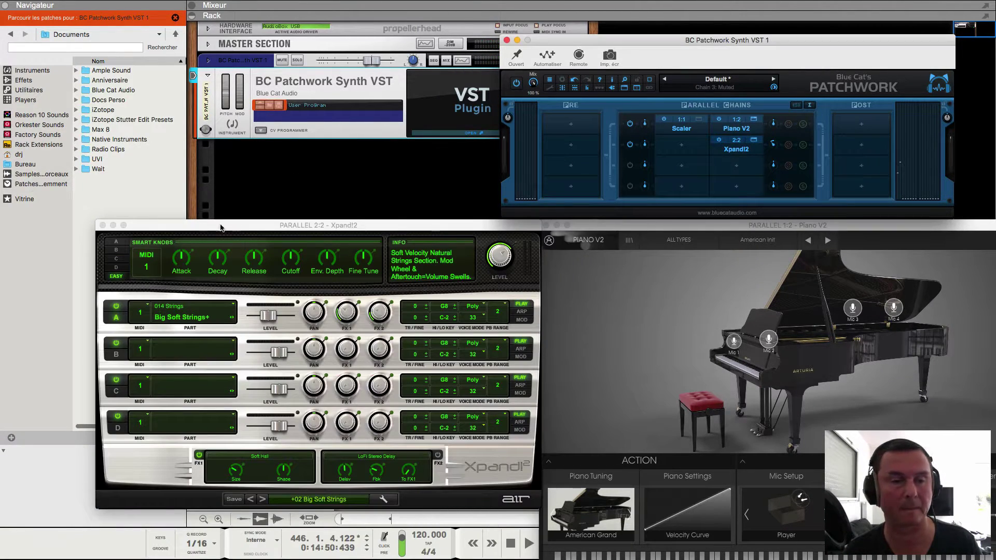
left_click(103, 225)
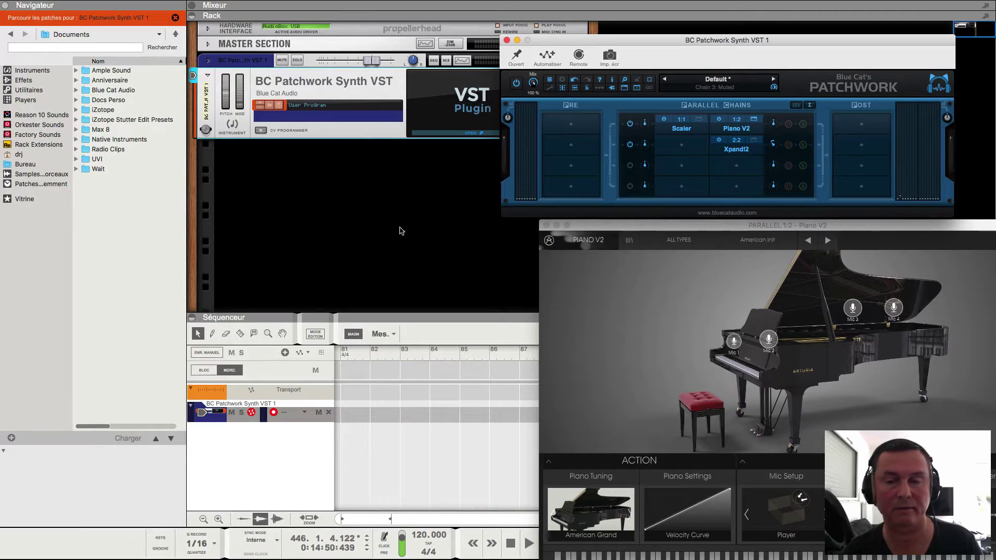
left_click(546, 224)
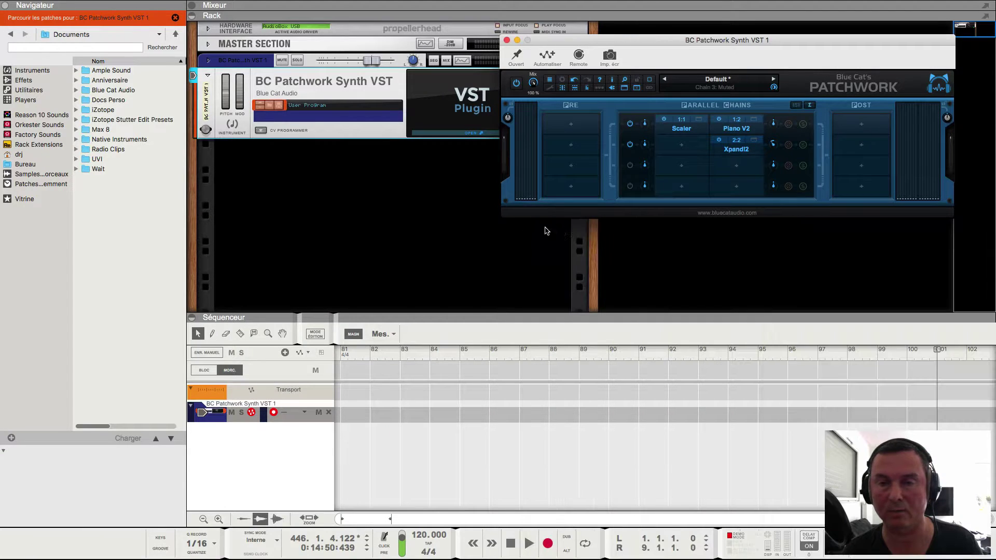
Step: Unload Xpand!2, Piano V2 and Scaler from their slots in the parallel chains
right_click(741, 154)
left_click(748, 144)
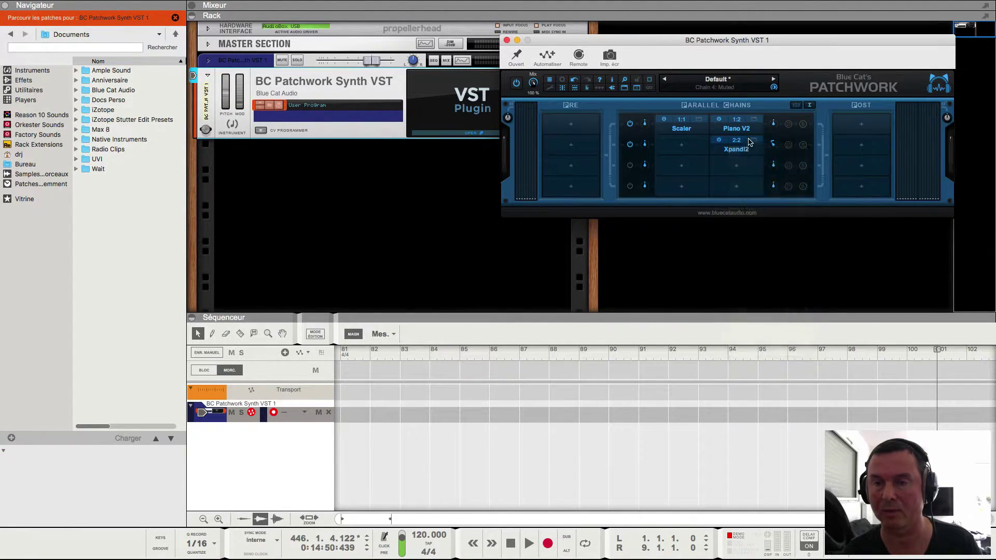
right_click(739, 128)
left_click(757, 262)
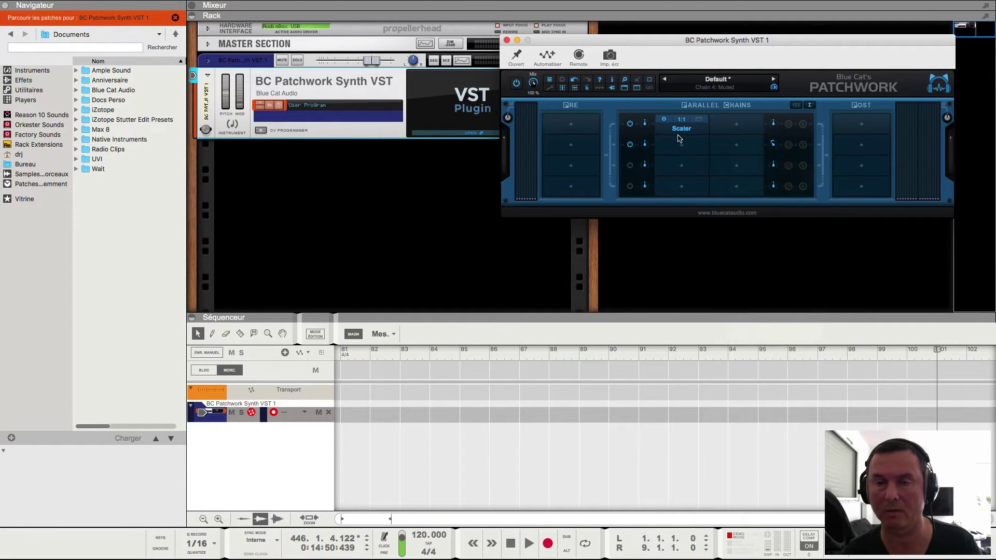
right_click(678, 138)
left_click(698, 261)
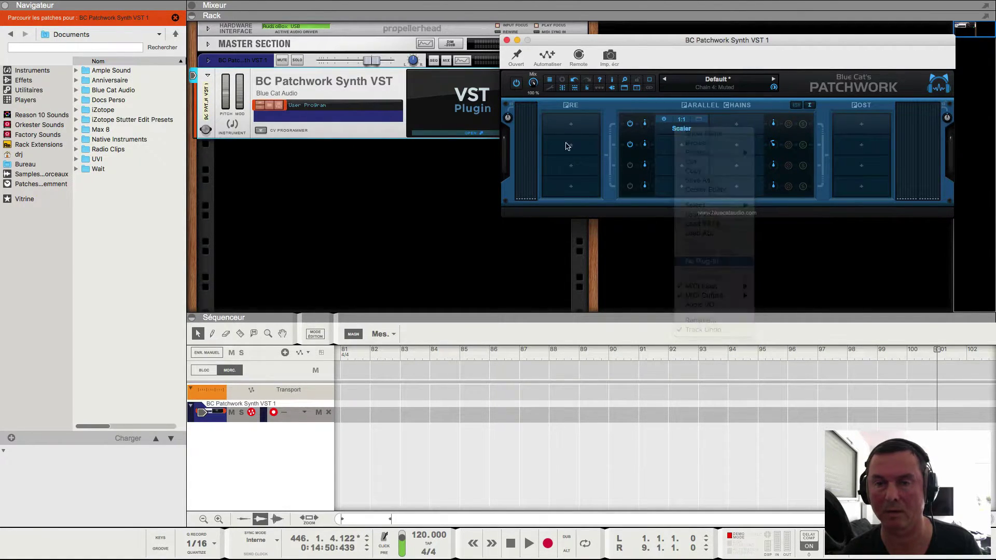
Step: Close the Patchwork editor and delete the whole BC Patchwork Synth VST device group from the rack
left_click(507, 40)
right_click(314, 79)
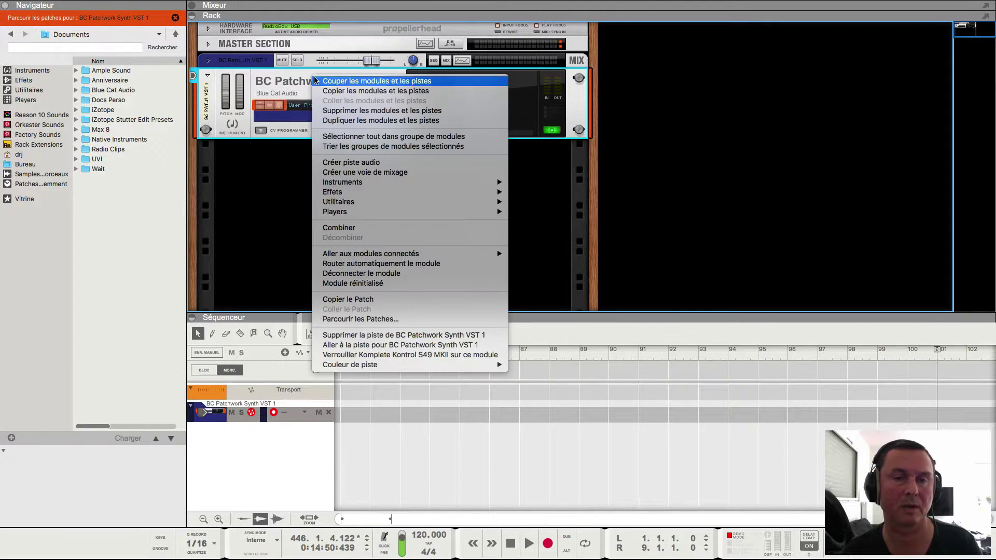
left_click(339, 110)
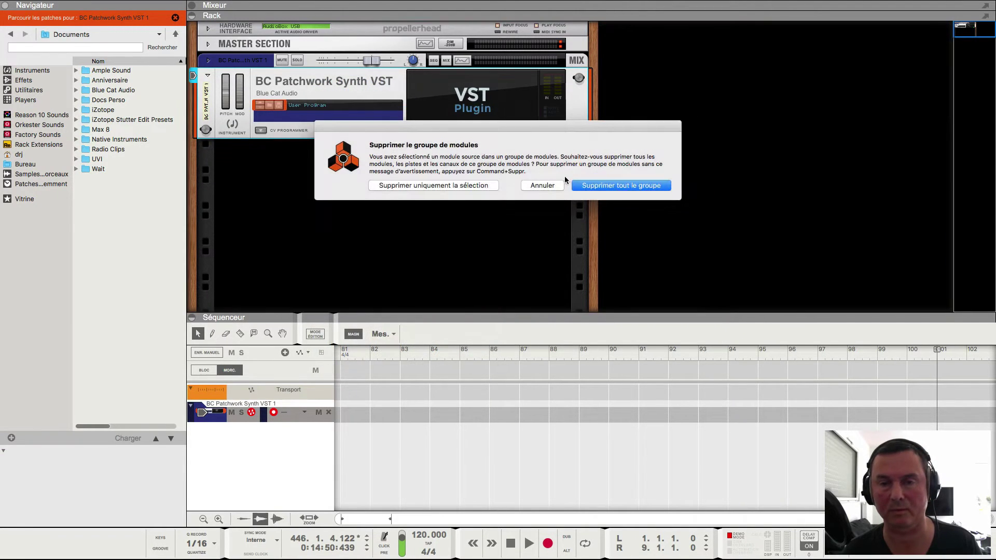
left_click(589, 187)
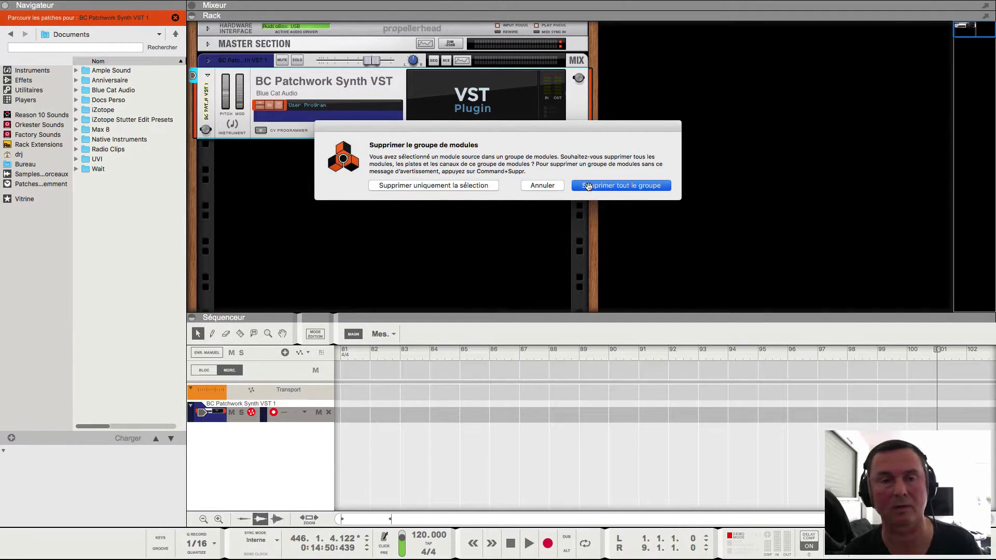
Step: Add a new BC Patchwork Synth VST instrument to the rack and open its editor, moved clear of the device
left_click(32, 72)
scroll(130, 262, "down", 10)
left_click_drag(129, 275, 420, 109)
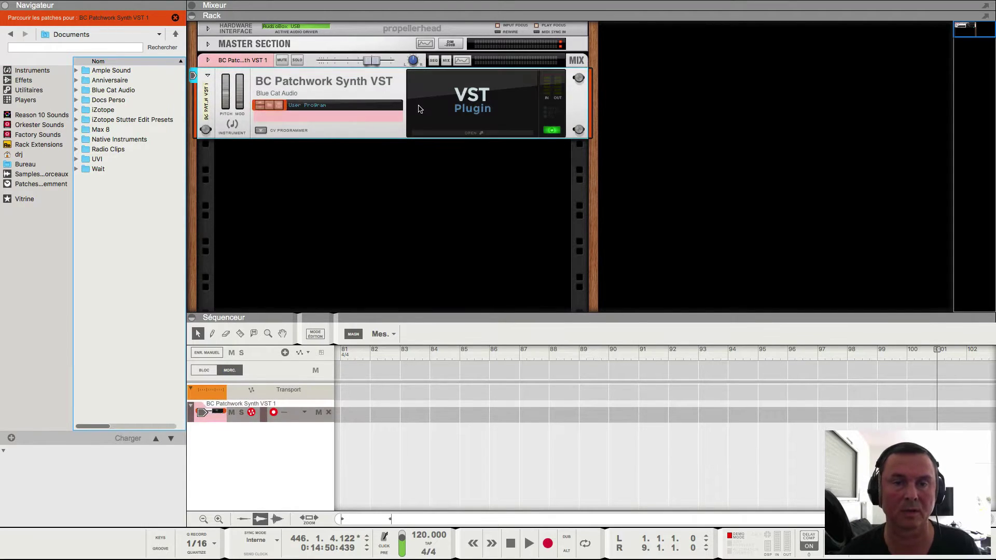
left_click(472, 134)
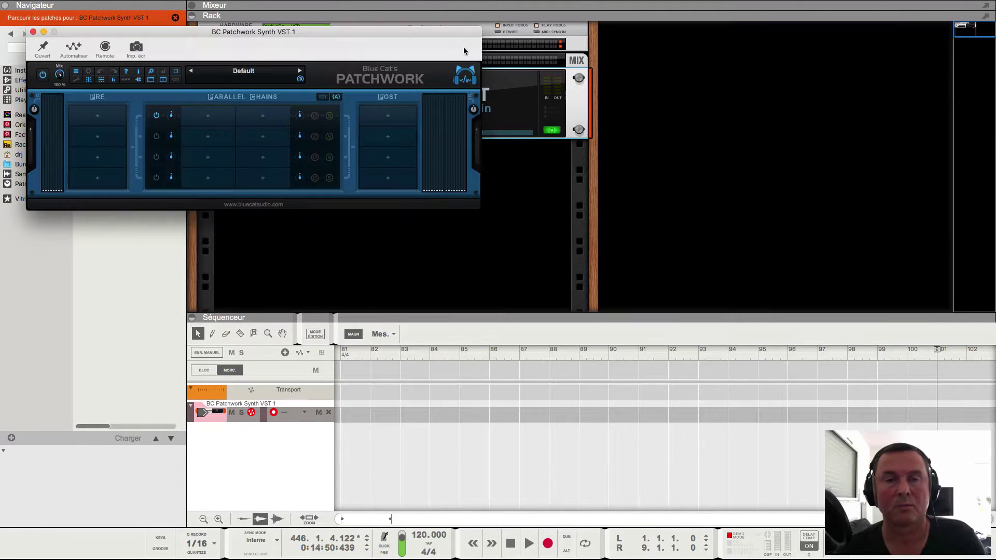
left_click_drag(409, 36, 918, 34)
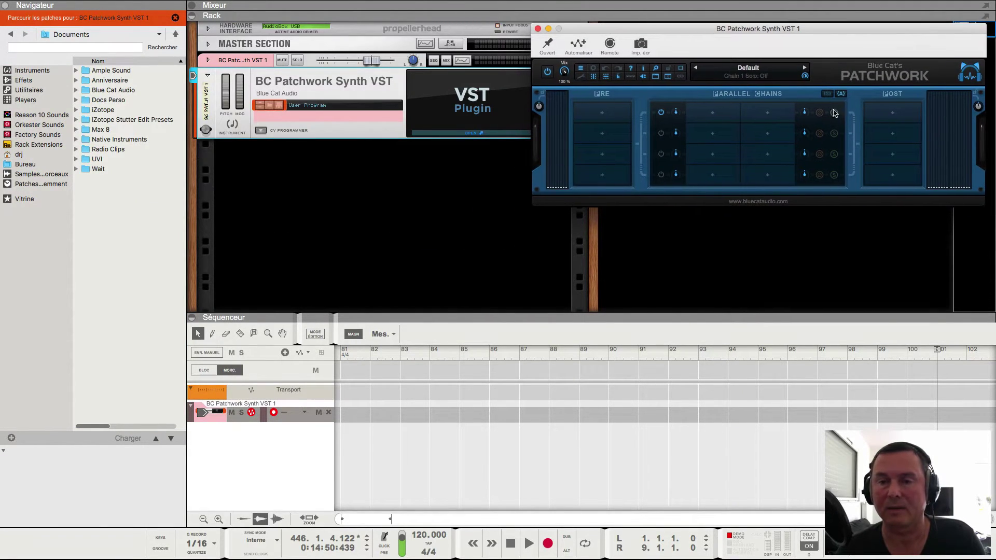
Step: Load Captain Chords.vst into the first slot of the first parallel chain and start it in the key of A Minor
left_click(711, 114)
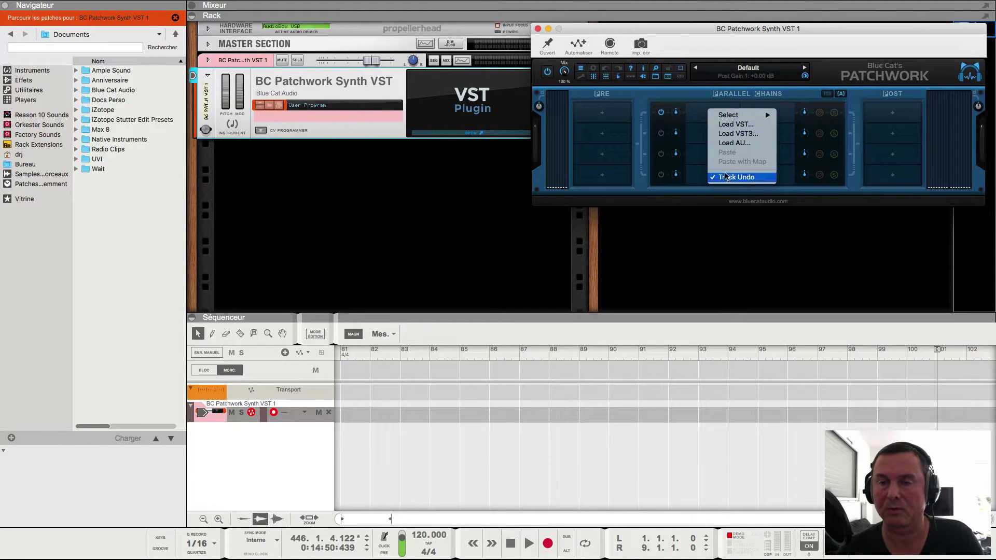
left_click(726, 124)
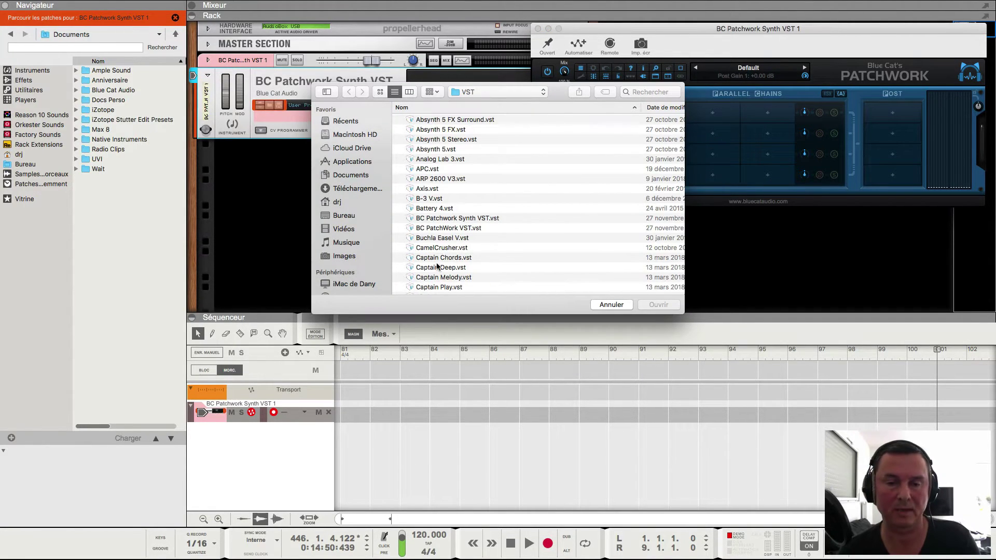
left_click(440, 259)
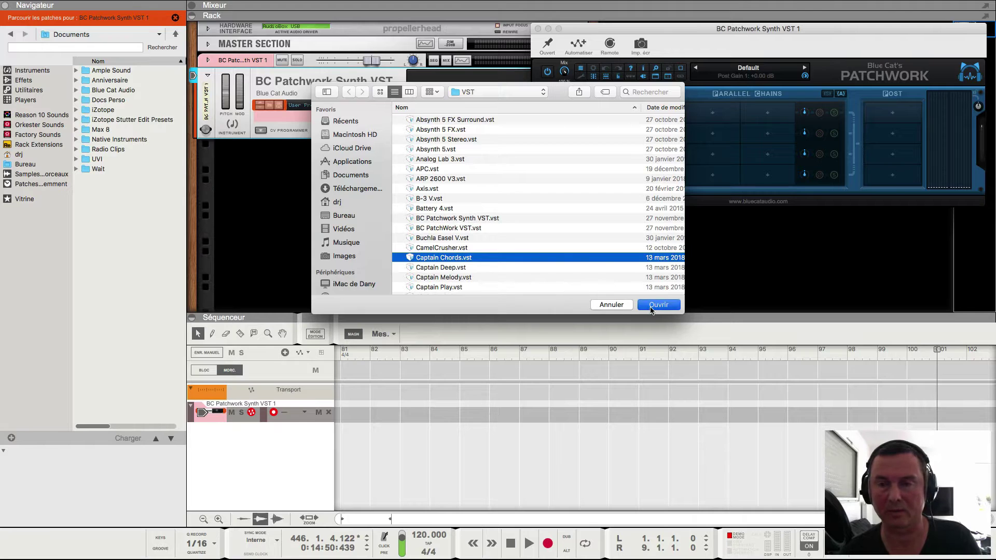
left_click(679, 304)
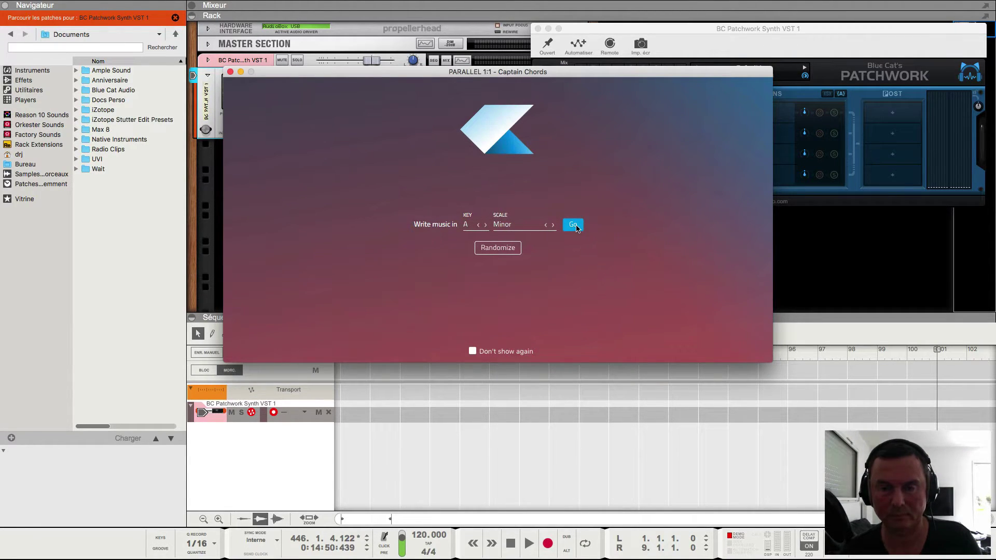
left_click(573, 225)
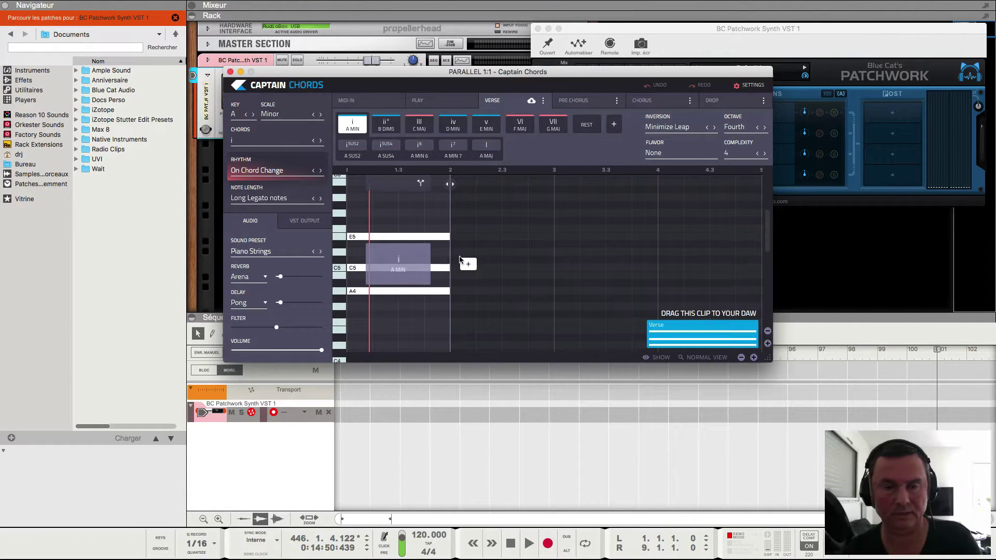
Step: Extend the Captain Chords verse after A min with the chords D min, E min and G maj
left_click(471, 265)
left_click(451, 125)
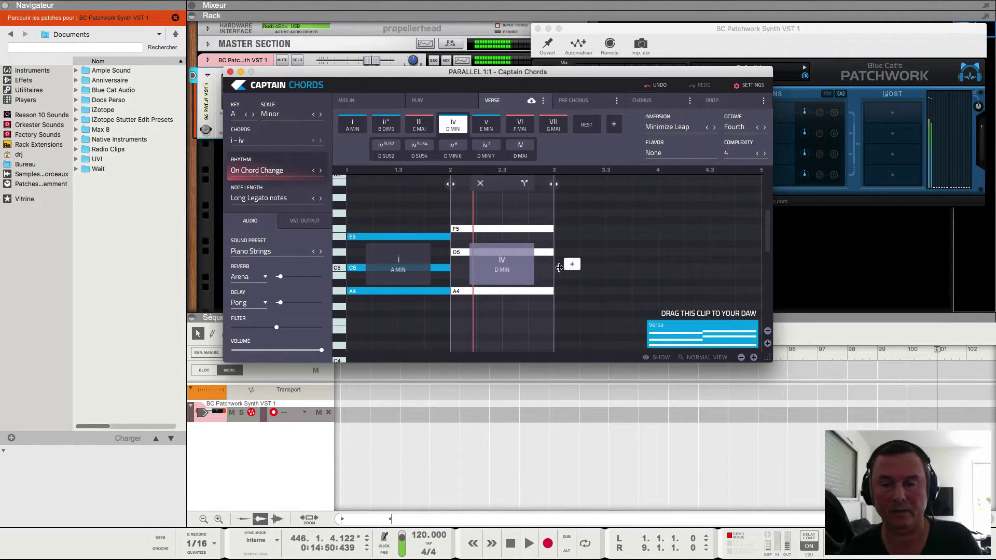
left_click(572, 265)
left_click(486, 125)
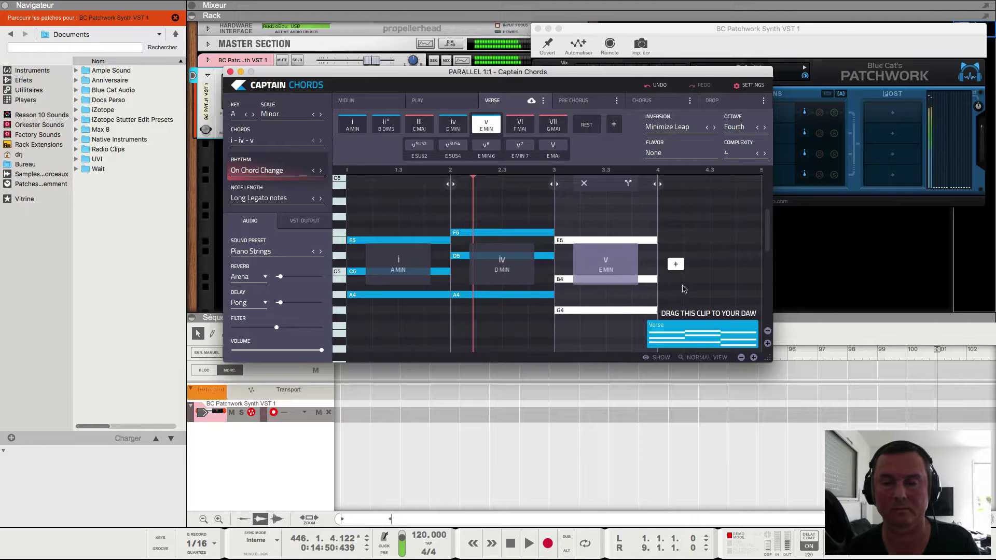
left_click(676, 264)
left_click(553, 125)
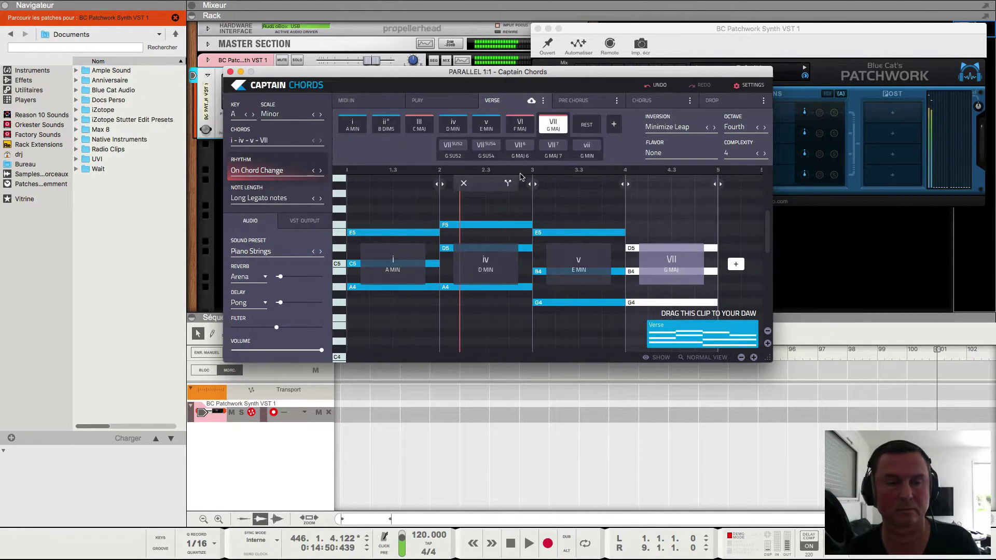
Step: Switch Captain Chords to VST output and move its editor away from the Patchwork window
left_click(303, 222)
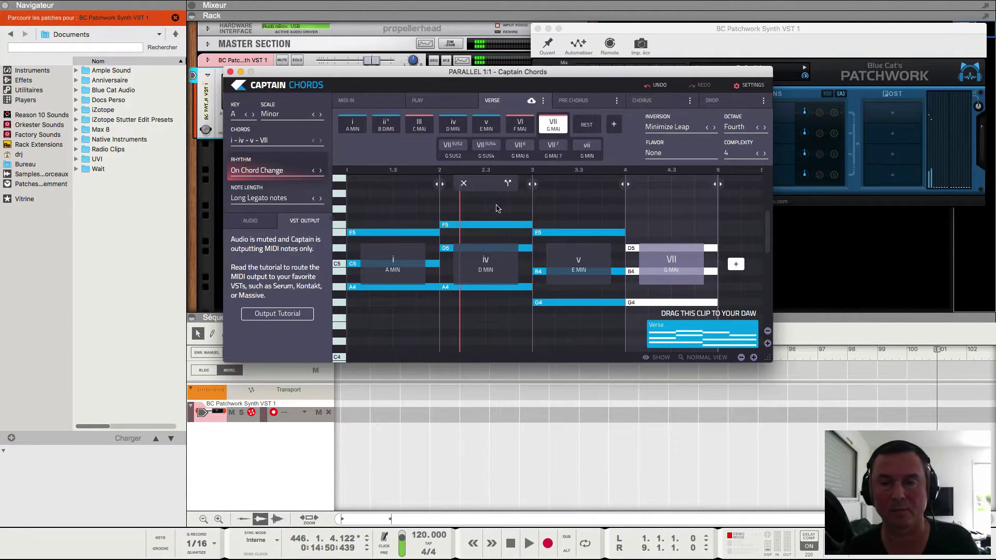
left_click_drag(423, 79, 221, 257)
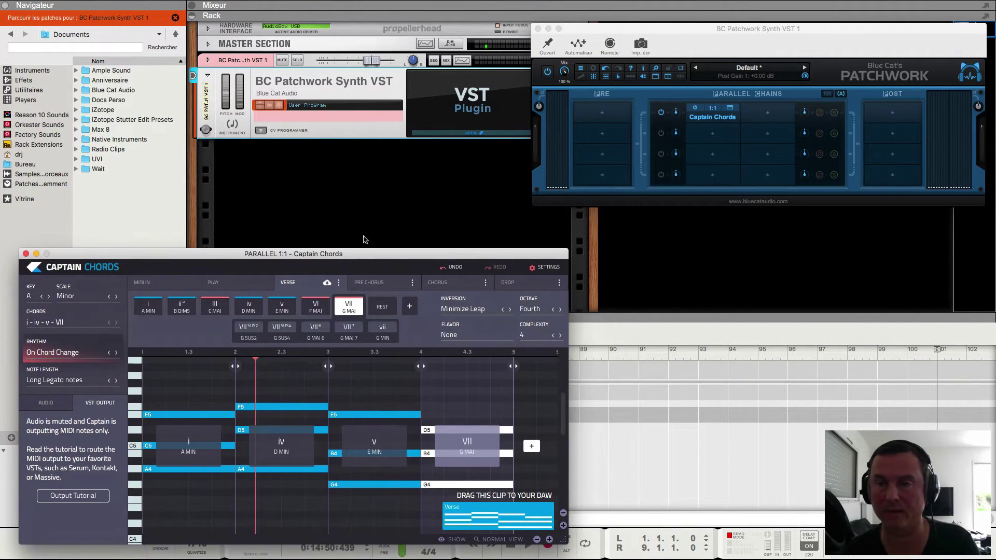
Step: Load Xpand!2.vst into the second slot of the first parallel chain, after Captain Chords
left_click(769, 115)
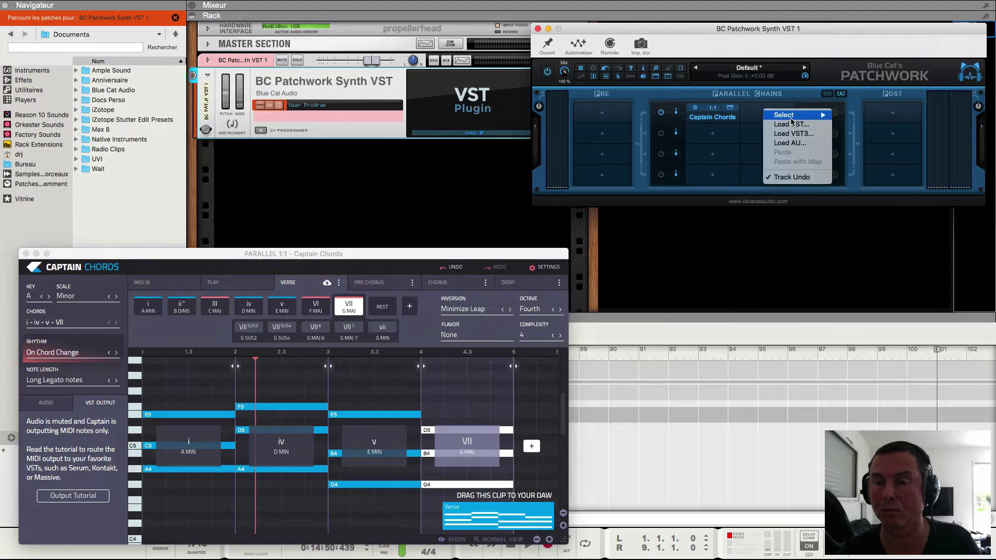
left_click(791, 125)
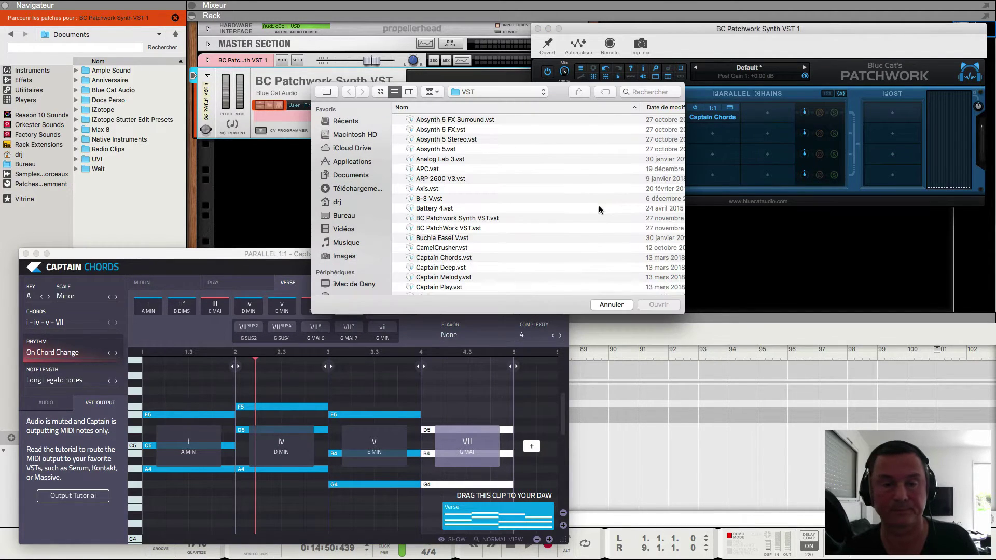
scroll(461, 274, "down", 15)
scroll(462, 273, "down", 10)
left_click(433, 289)
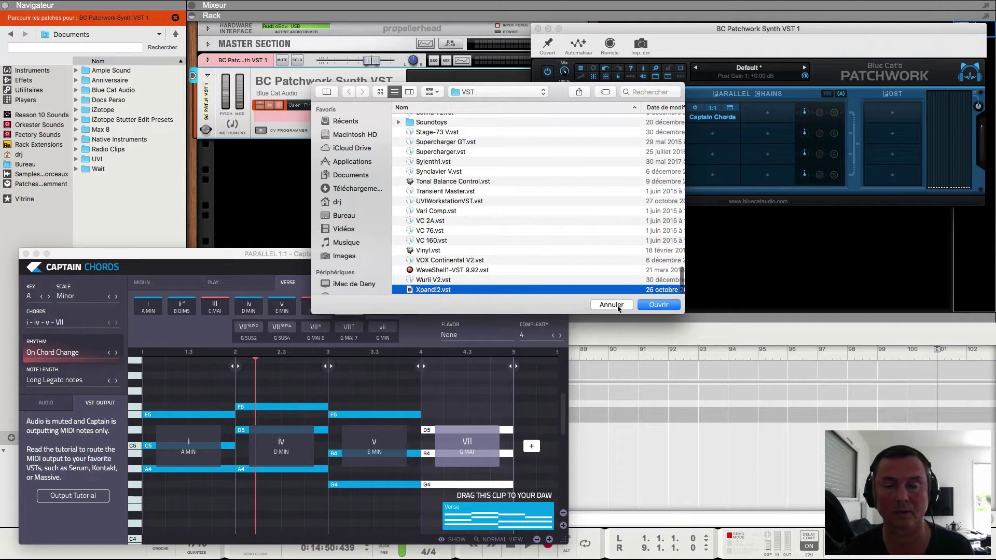
left_click(657, 305)
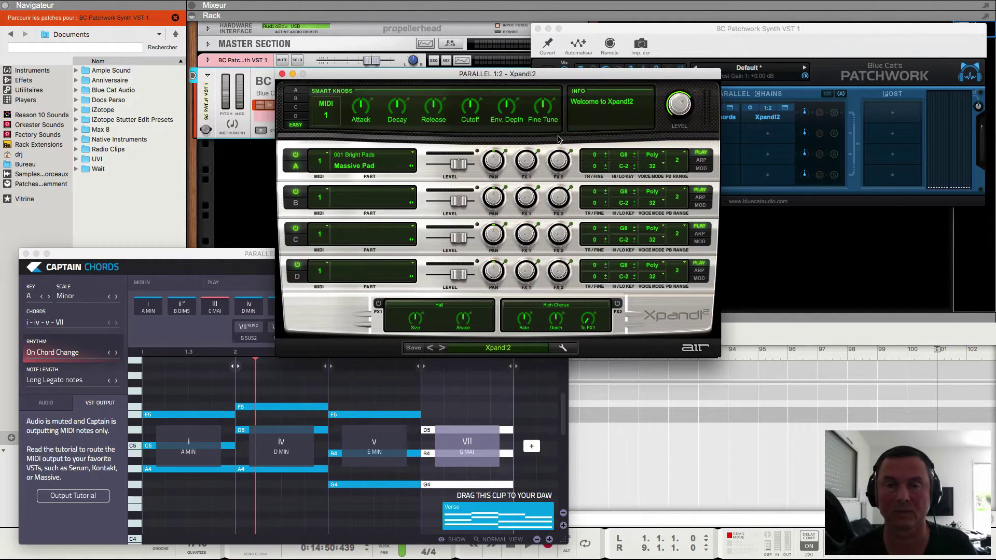
Step: Move the Xpand!2 editor clear of the Patchwork window and load its +02 Big Soft Strings preset from the Strings category
left_click_drag(487, 76, 751, 271)
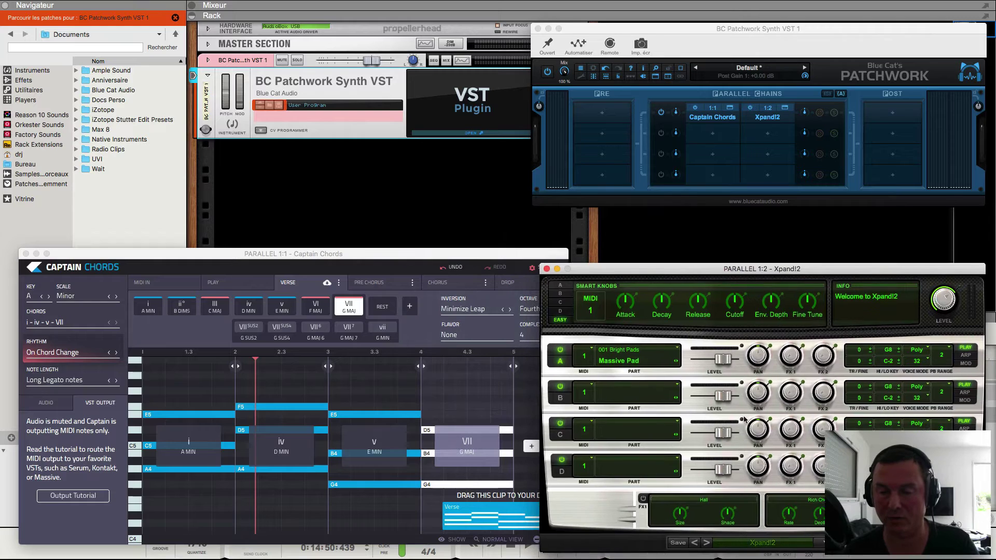
left_click(755, 544)
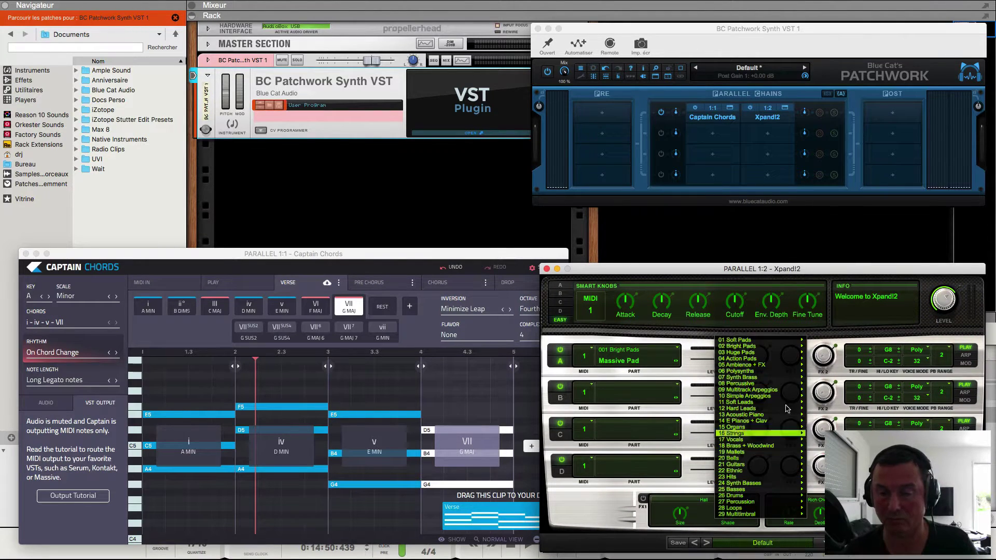
mouse_move(764, 352)
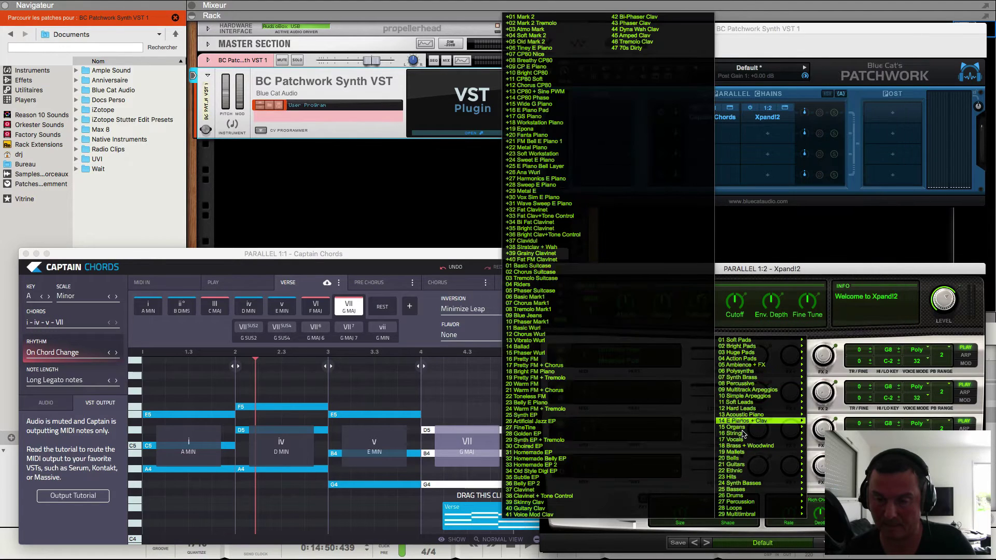
mouse_move(742, 433)
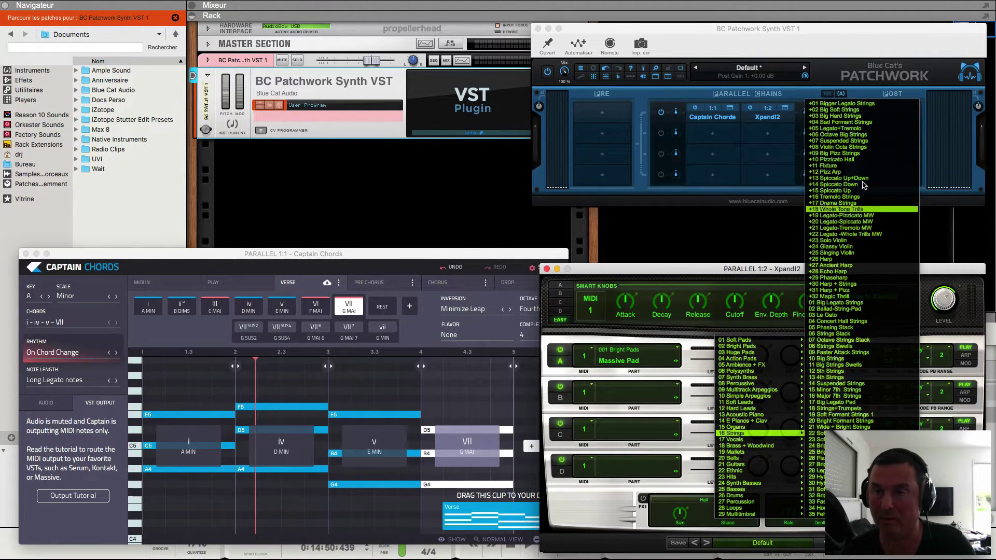
left_click(848, 110)
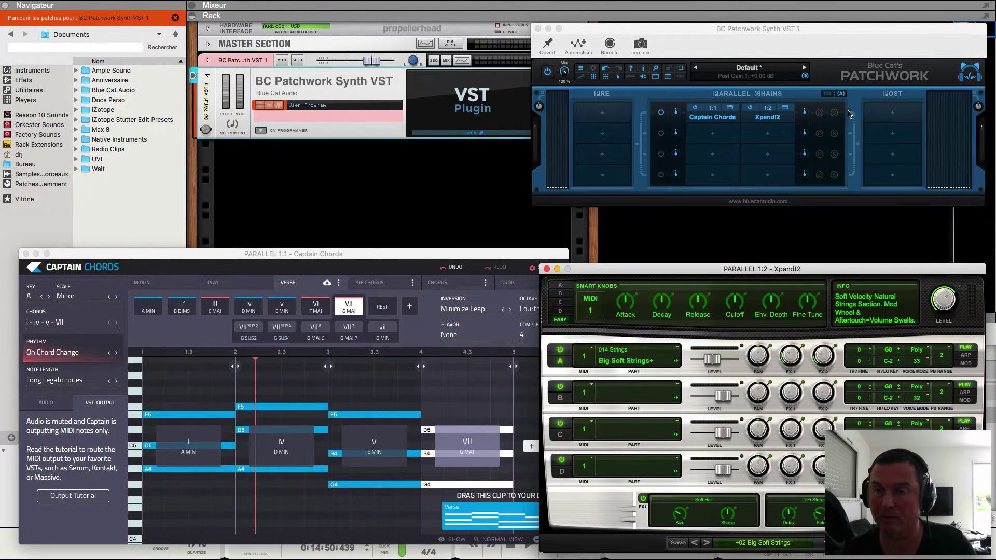
Step: Route Captain Chords' MIDI output to Port A and set the neighbouring Xpand!2's MIDI input to Port A, Channel 1
right_click(722, 122)
mouse_move(759, 285)
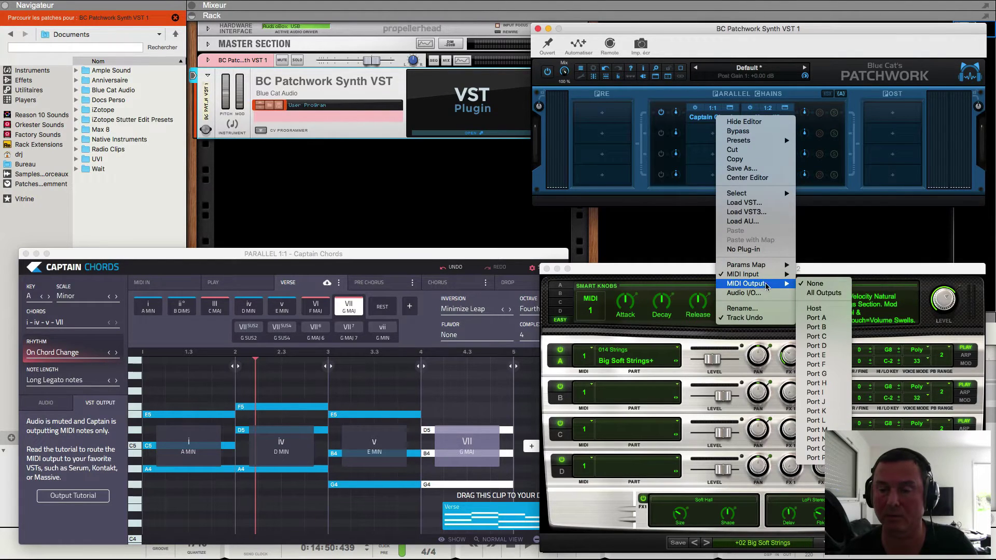
left_click(815, 317)
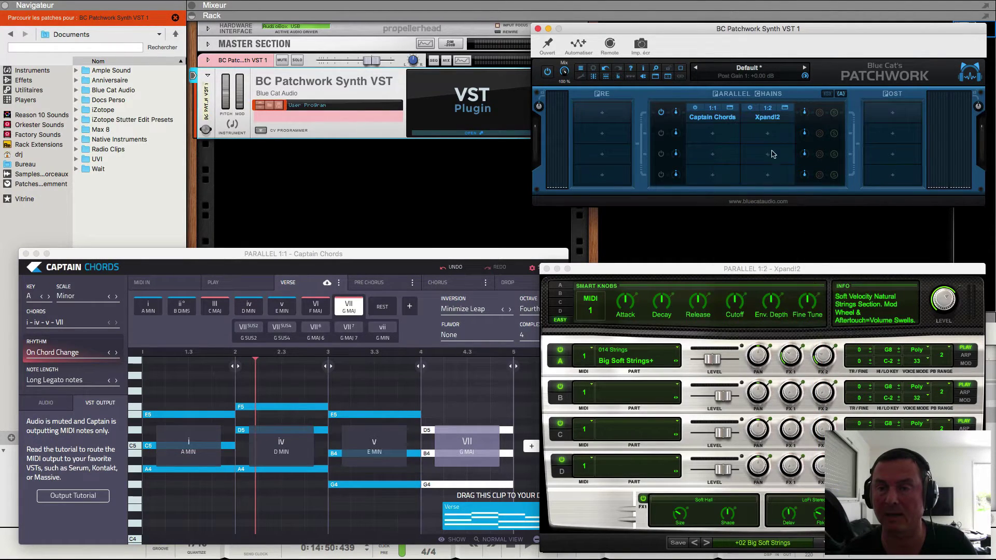
right_click(768, 120)
mouse_move(797, 275)
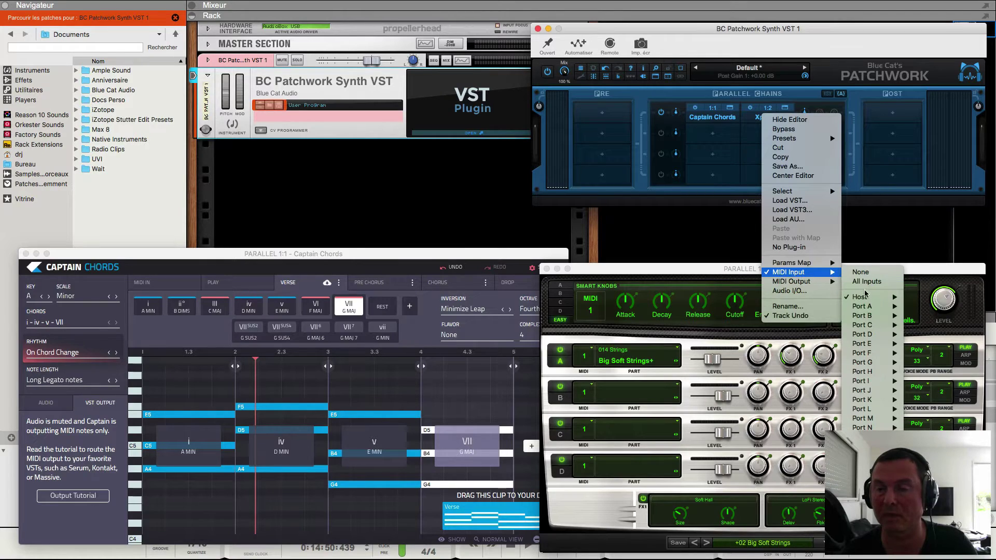
mouse_move(866, 309)
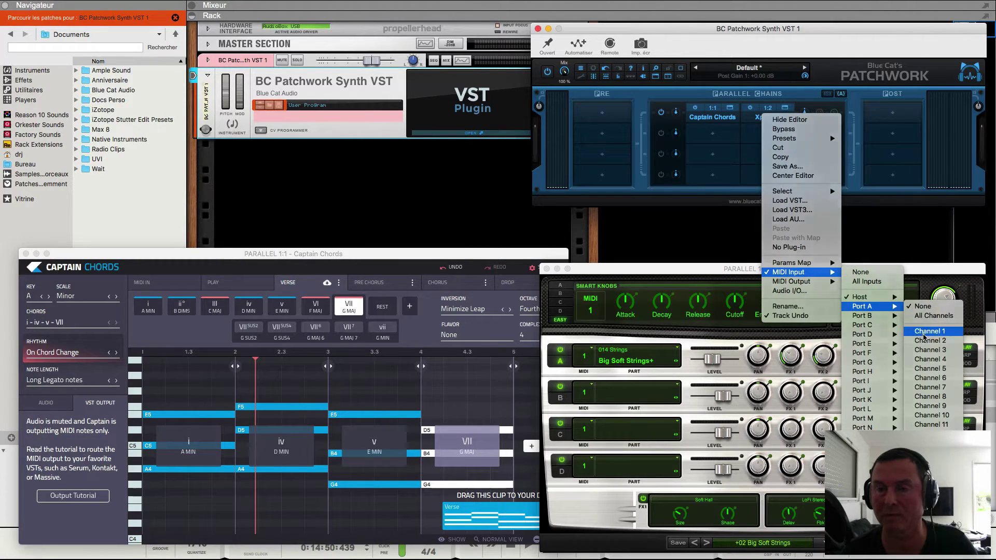
left_click(924, 334)
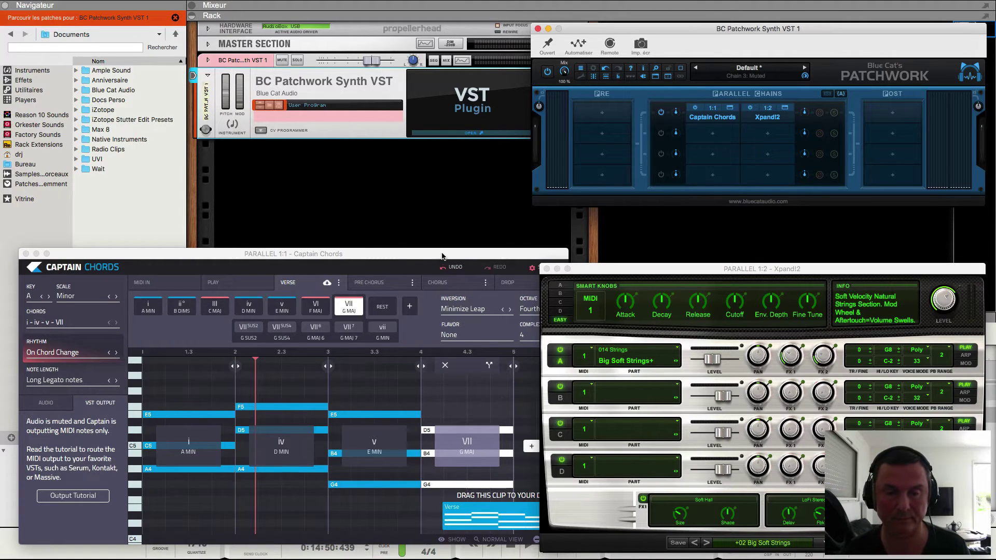
Step: Move the Captain Chords editor to uncover the transport, and play the sequence to hear its chords through Xpand!2
left_click_drag(442, 255, 443, 228)
left_click(529, 542)
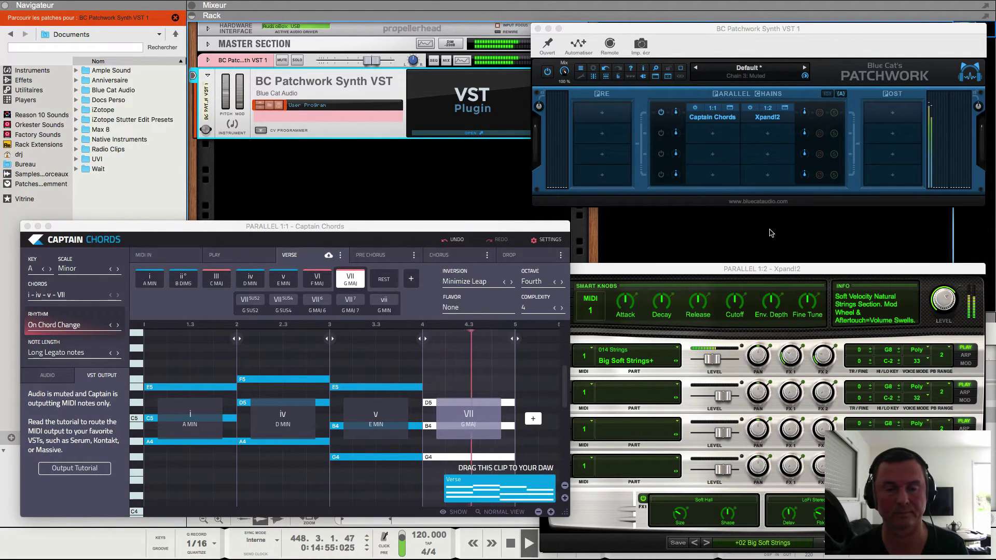
key("space")
Step: Load Captain Deep.vst into the first slot of the second parallel chain
left_click(716, 136)
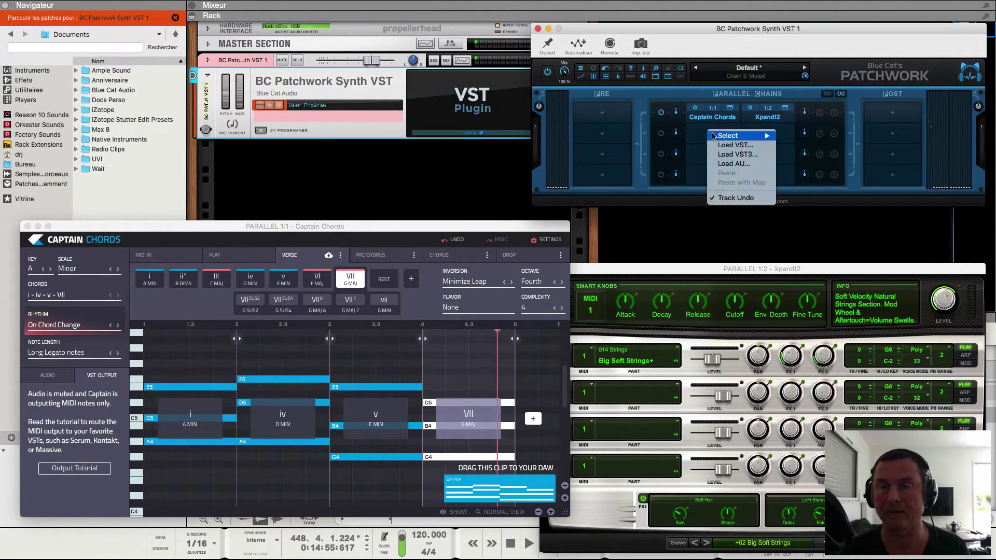
left_click(724, 145)
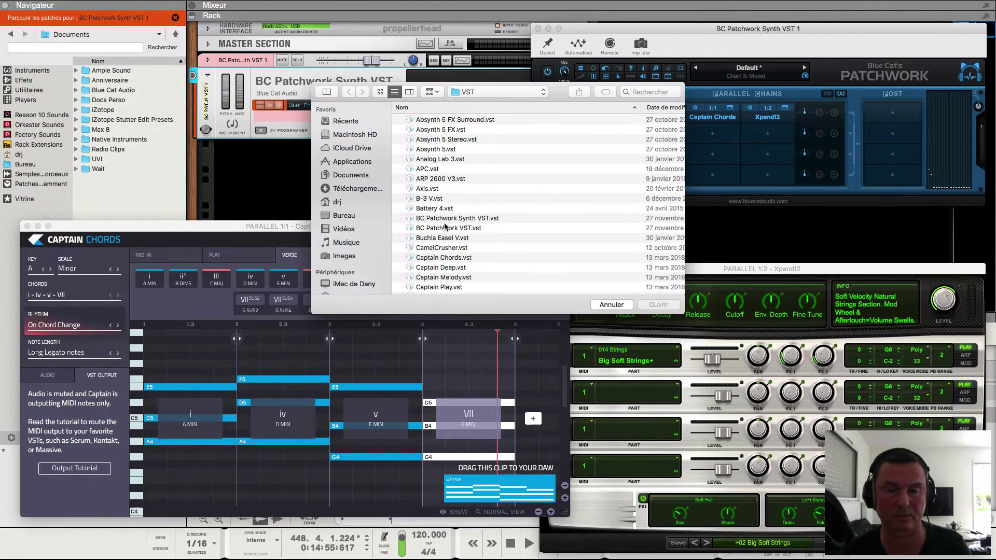
left_click(442, 269)
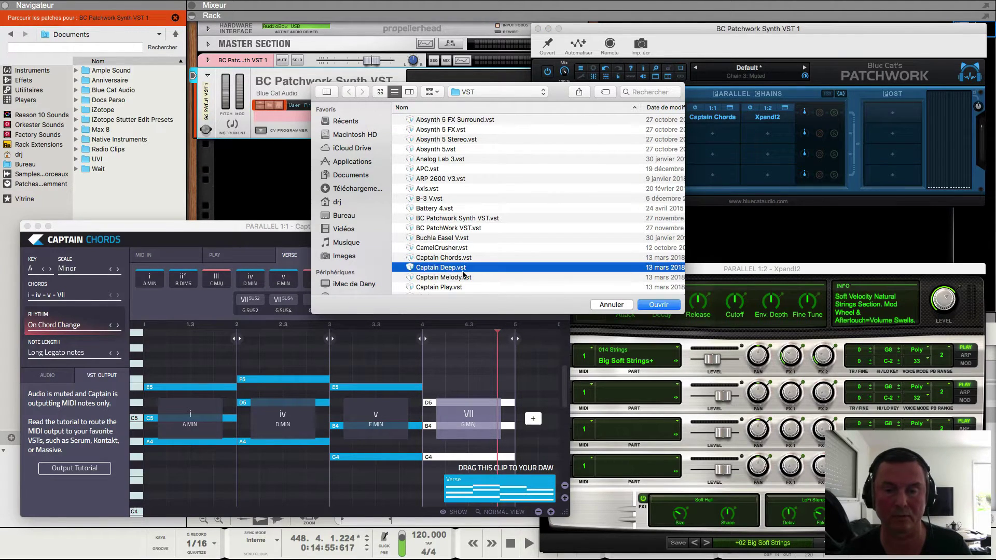
left_click(656, 306)
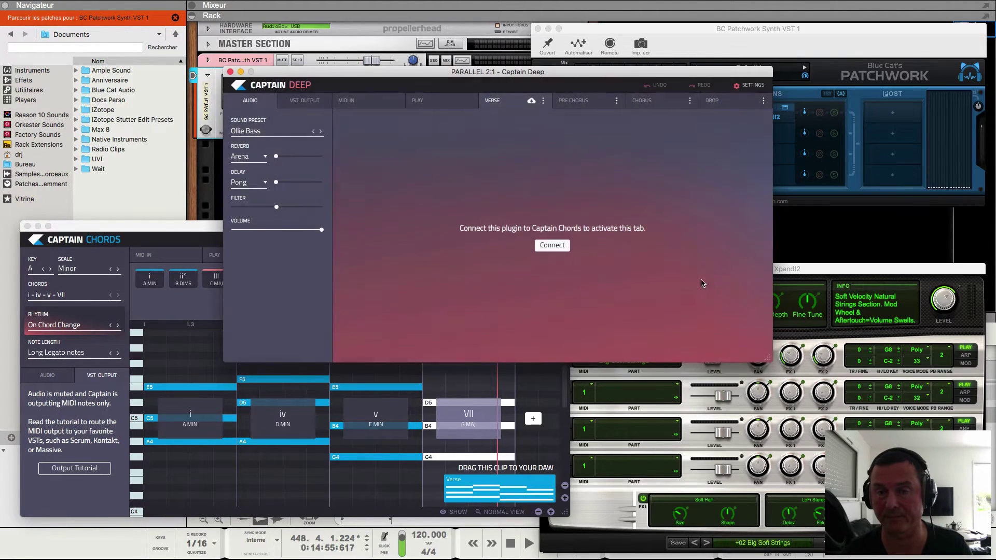
Step: Connect Captain Deep to Captain Chords and switch it to VST output, with its editor clear of the Patchwork window
left_click(553, 247)
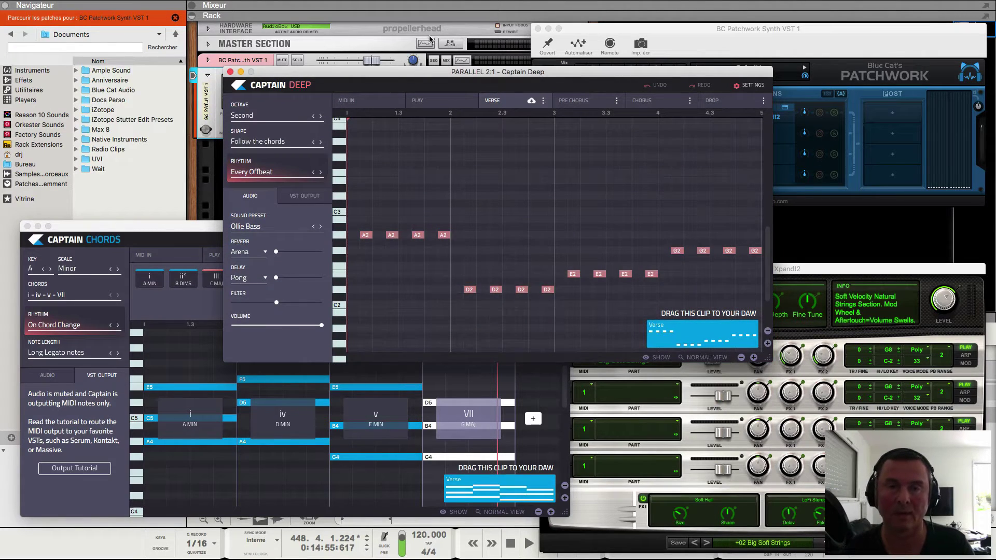
left_click_drag(466, 72, 251, 216)
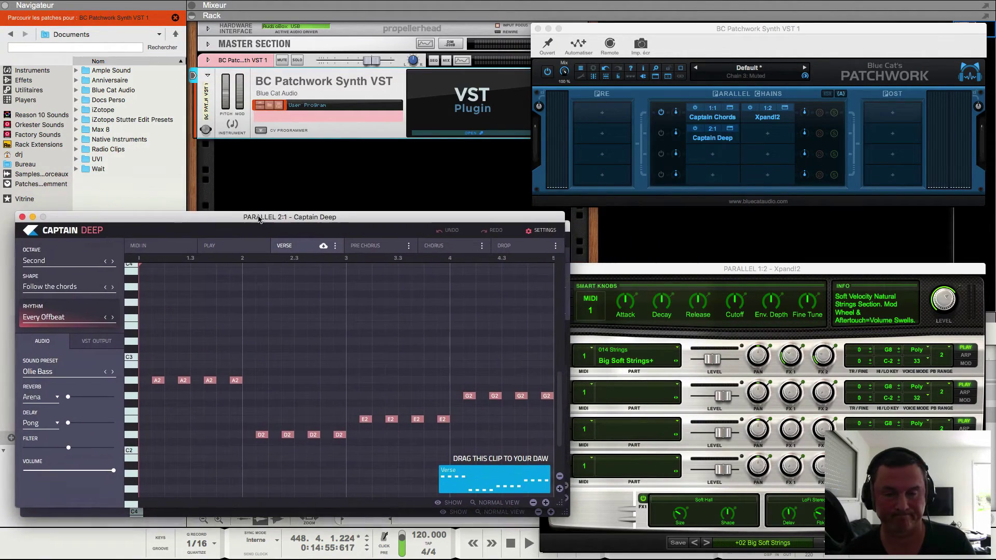
left_click(86, 342)
Step: Load Xpand!2.vst into the second slot of the second parallel chain, after Captain Deep
left_click(768, 139)
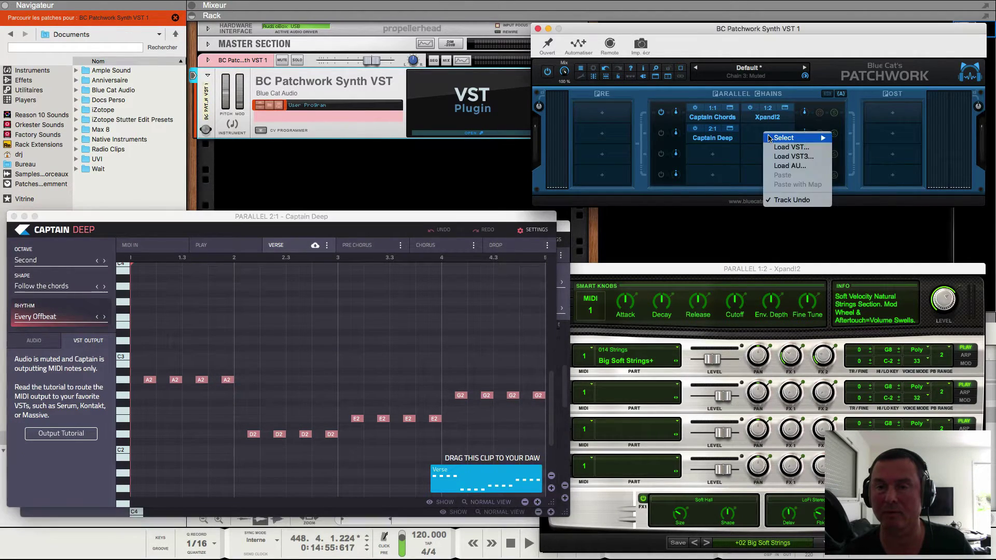
left_click(791, 147)
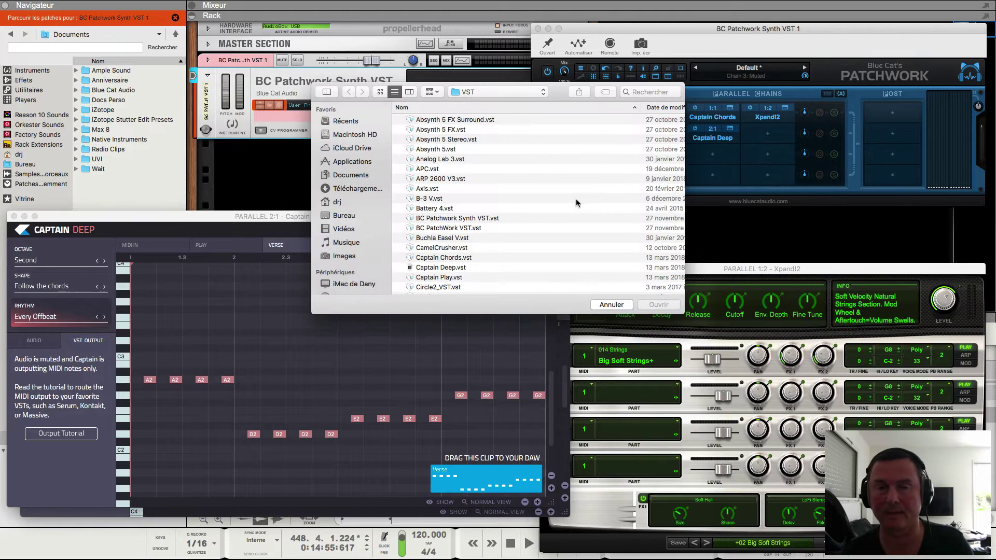
scroll(460, 252, "down", 5)
scroll(461, 252, "down", 15)
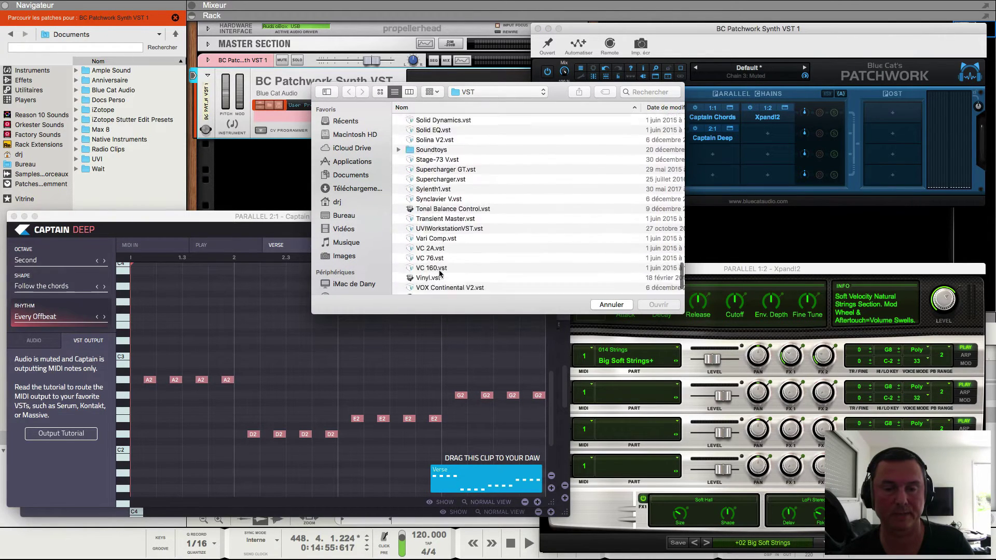
left_click(428, 291)
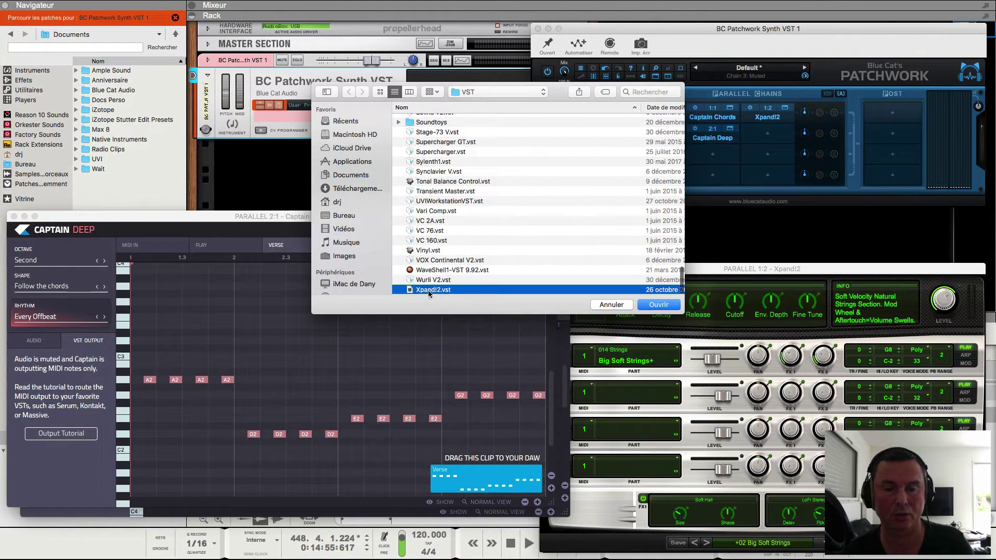
left_click(657, 305)
Step: Load the +01 Fretless Bass preset in the second chain's Xpand!2 and activate that parallel chain
left_click_drag(478, 76, 742, 244)
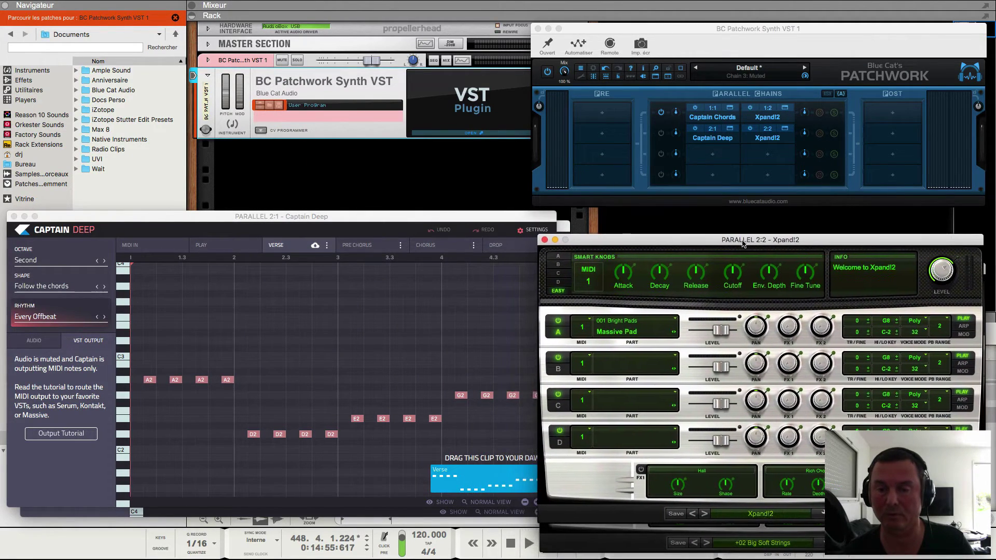
left_click(753, 515)
mouse_move(753, 496)
left_click(841, 303)
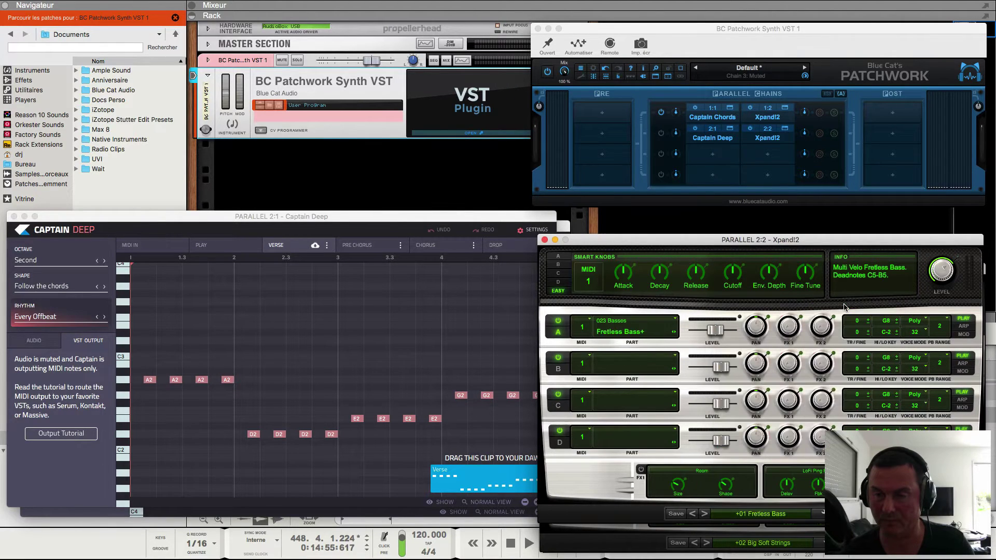
left_click(661, 133)
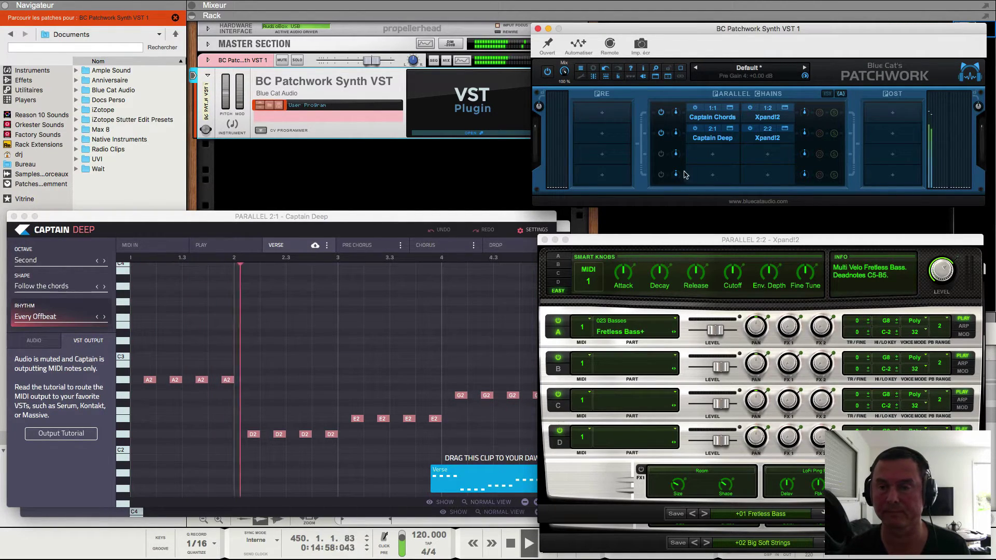
Step: Assign a MIDI output port to Captain Deep and set the second chain's Xpand!2 MIDI input to Port A, Channel 1
right_click(710, 138)
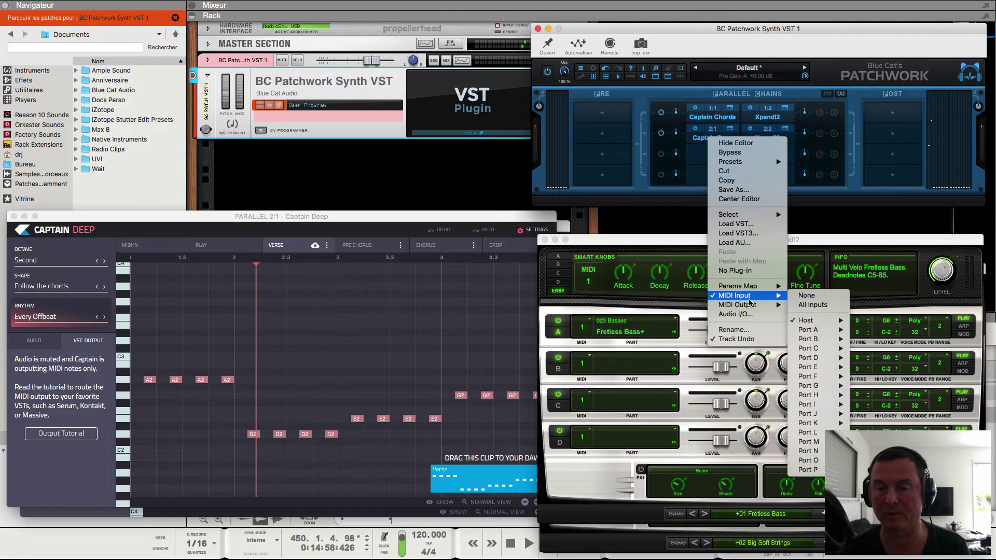
mouse_move(751, 306)
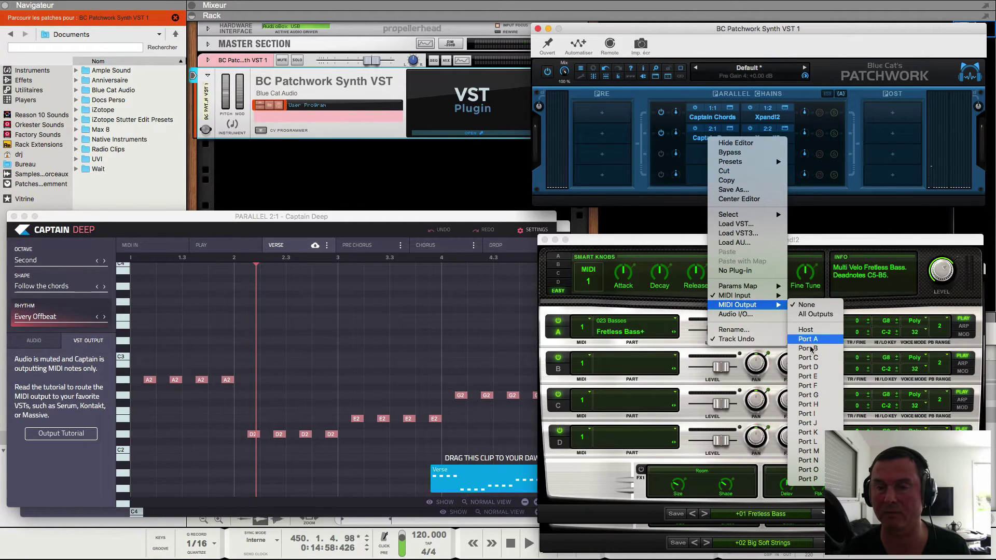
left_click(812, 348)
right_click(772, 142)
mouse_move(808, 301)
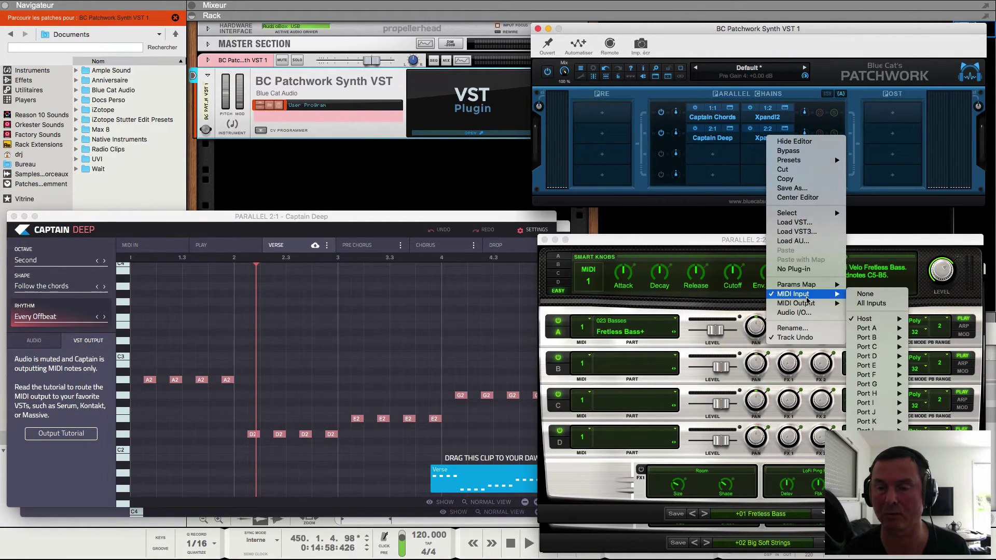
mouse_move(864, 329)
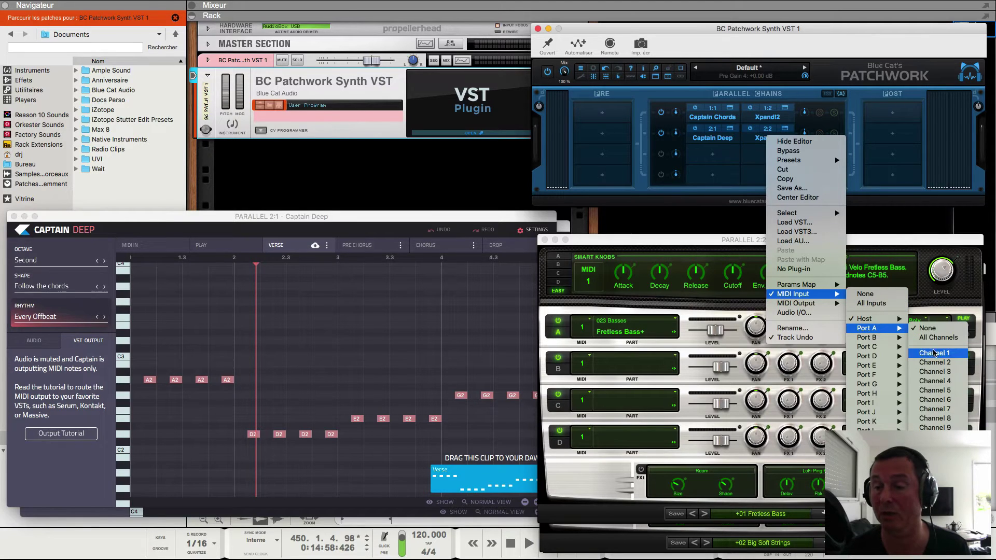
left_click(934, 353)
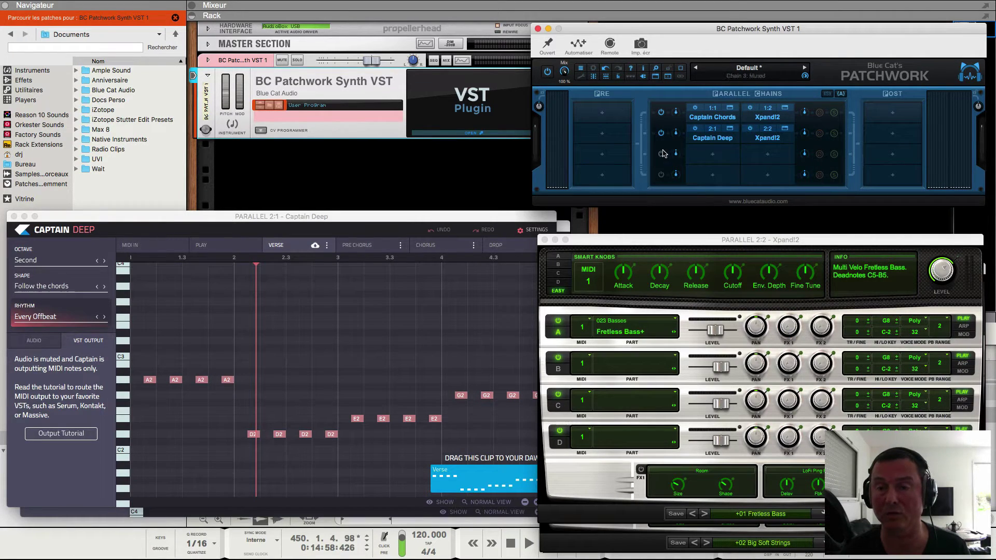
Step: Play the sequence with both chains and set the parallel chains summing mode to Sum
key("space")
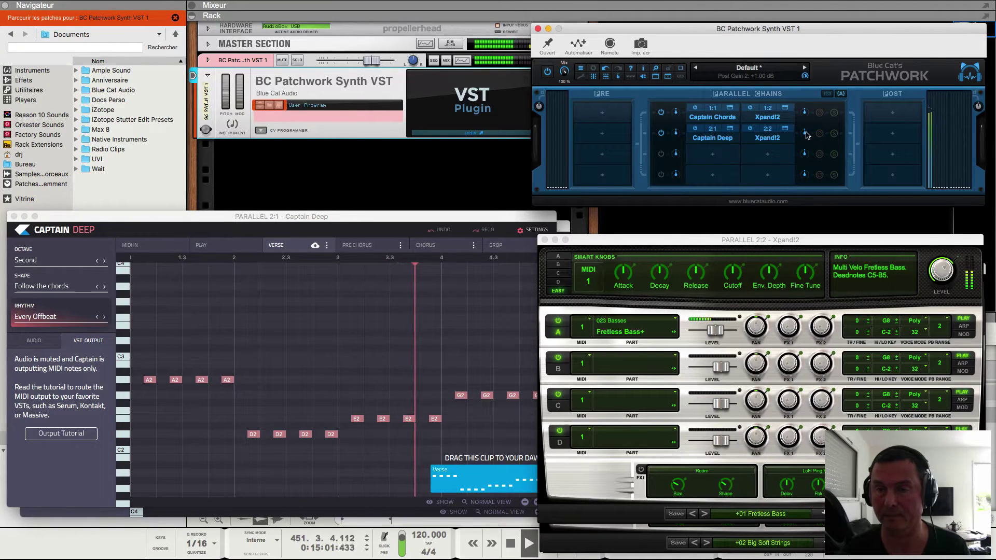
left_click(841, 94)
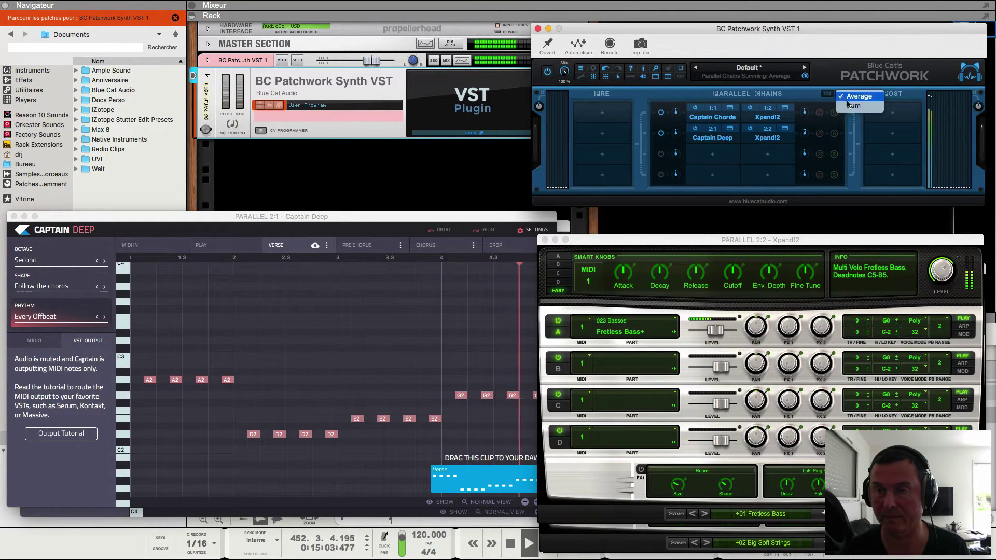
left_click(851, 107)
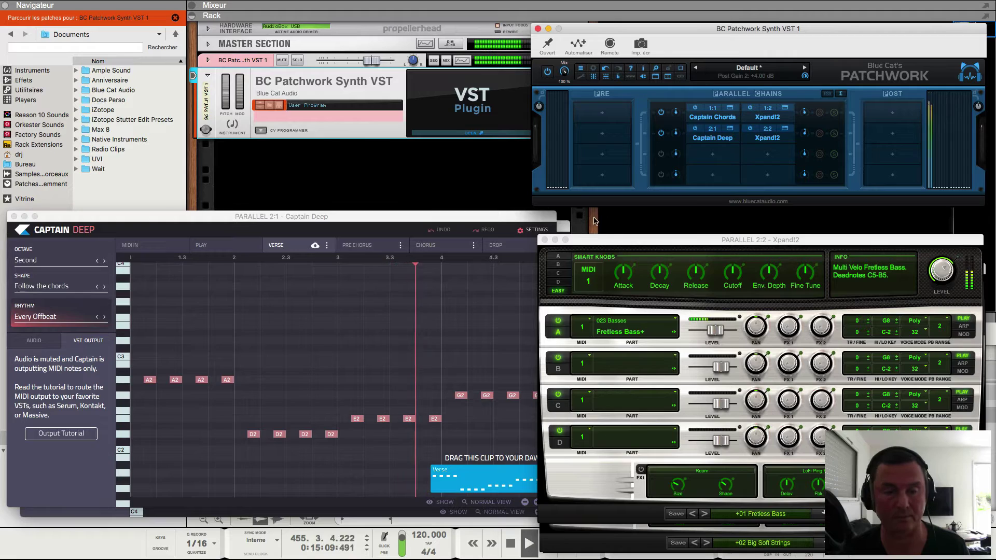
Step: Load Captain Melody.vst into the first slot of the third parallel chain
left_click(714, 155)
left_click(729, 167)
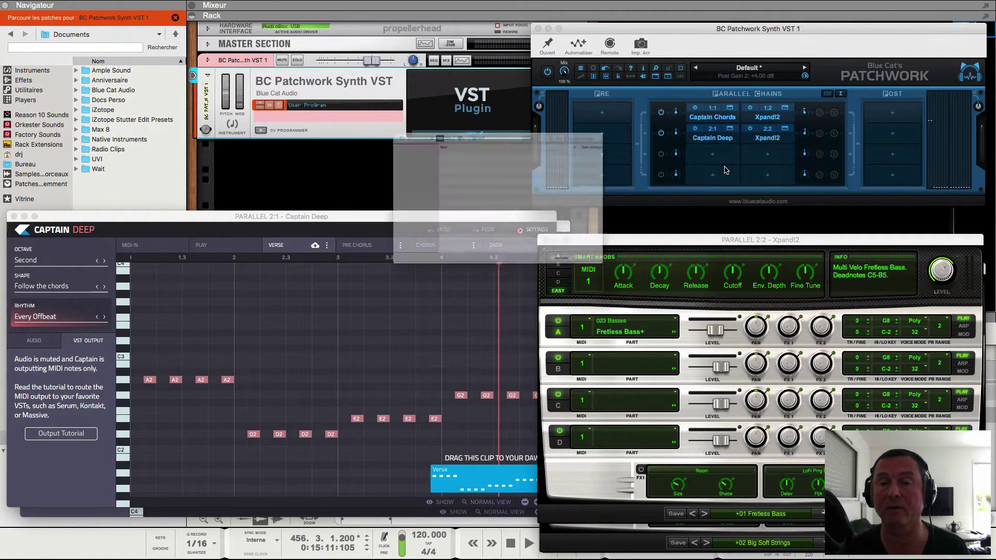
left_click(439, 277)
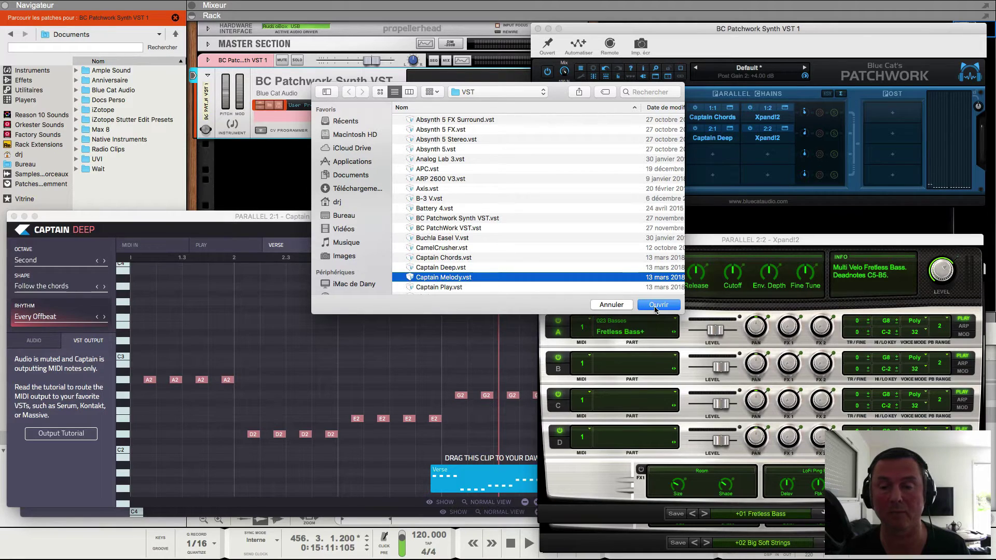
left_click(657, 305)
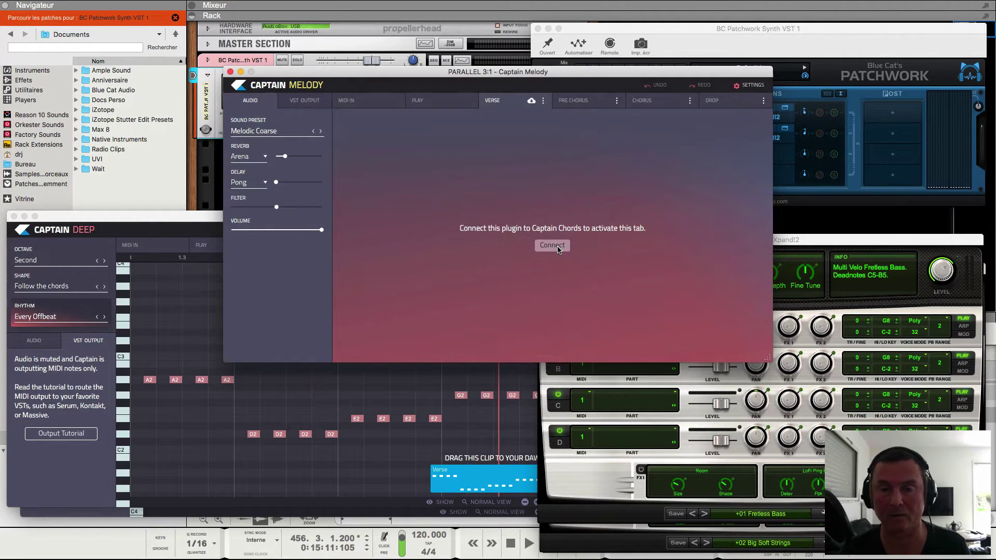
Step: Connect Captain Melody to Captain Chords, move its editor clear of the Patchwork window and activate the third parallel chain
left_click(553, 246)
left_click_drag(482, 74, 271, 226)
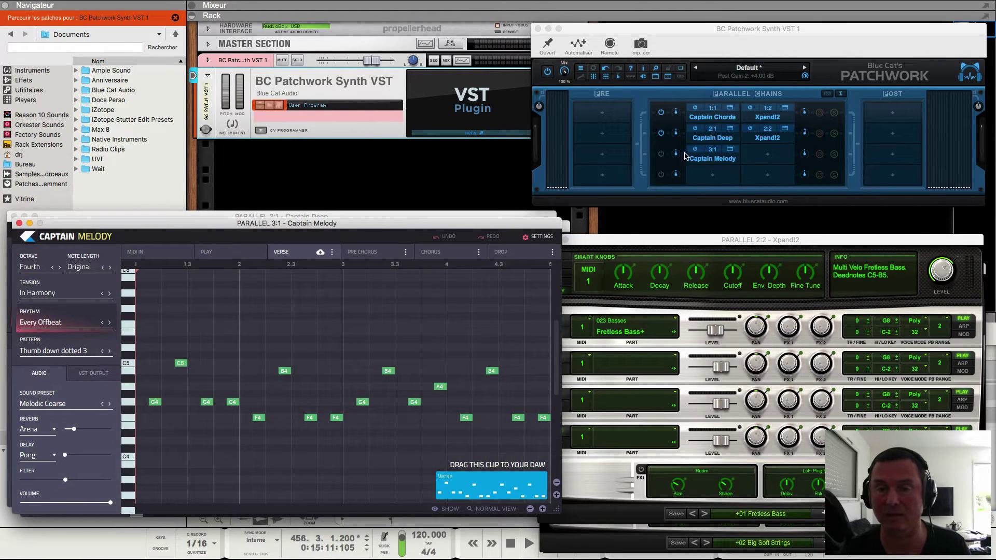
left_click(661, 154)
Step: Load Xpand!2.vst into the second slot of the third parallel chain and move its editor below the Patchwork window
left_click(769, 158)
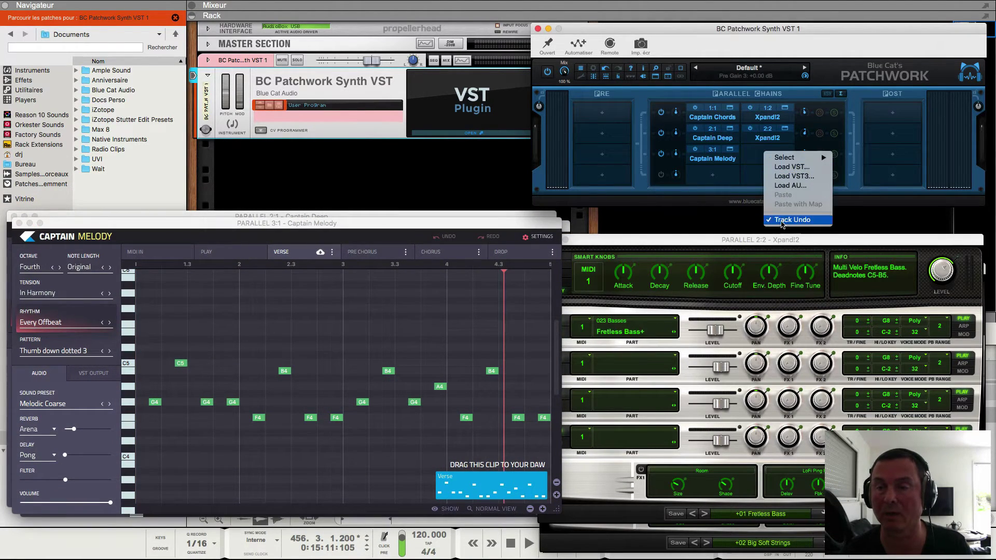
left_click(790, 167)
scroll(440, 211, "down", 15)
scroll(440, 211, "down", 10)
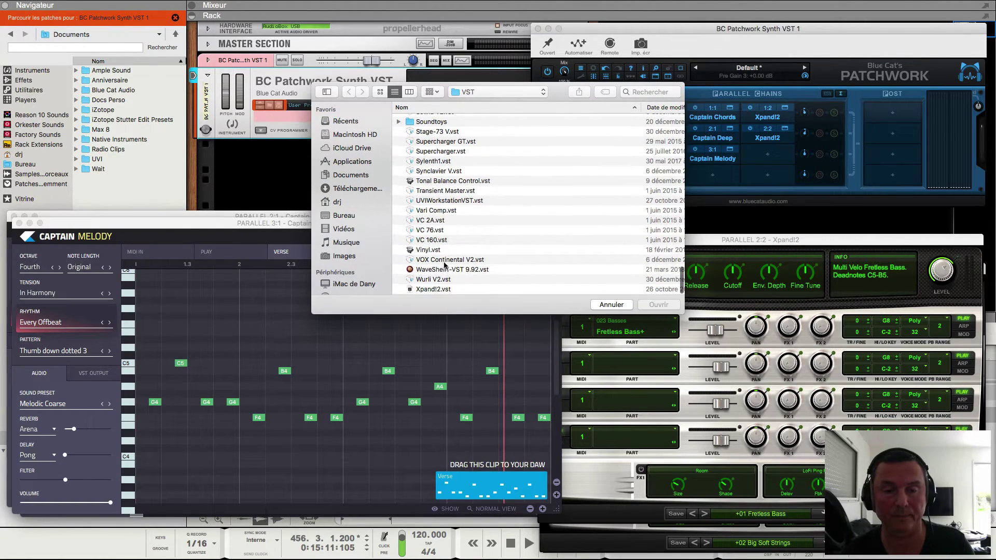
left_click(432, 290)
left_click(659, 305)
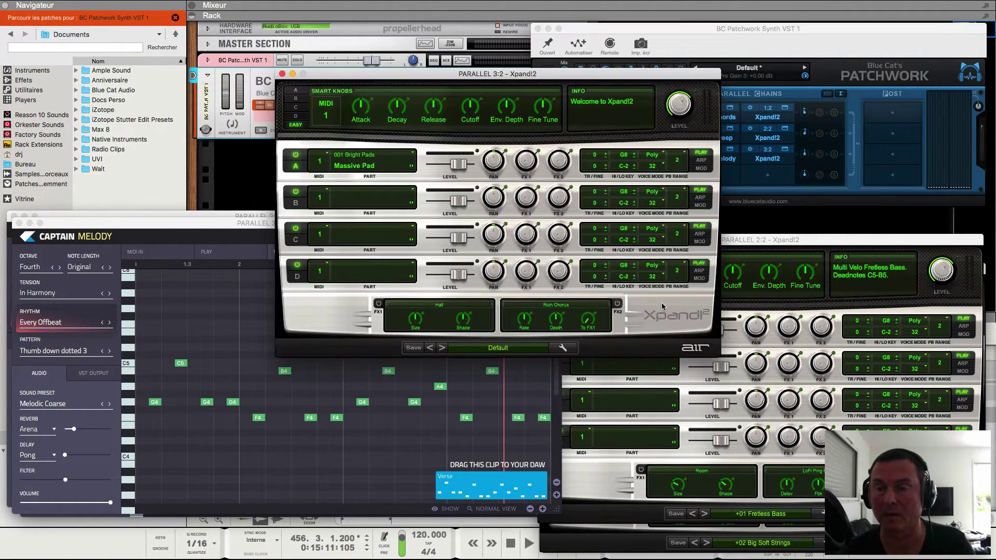
left_click_drag(536, 83, 790, 280)
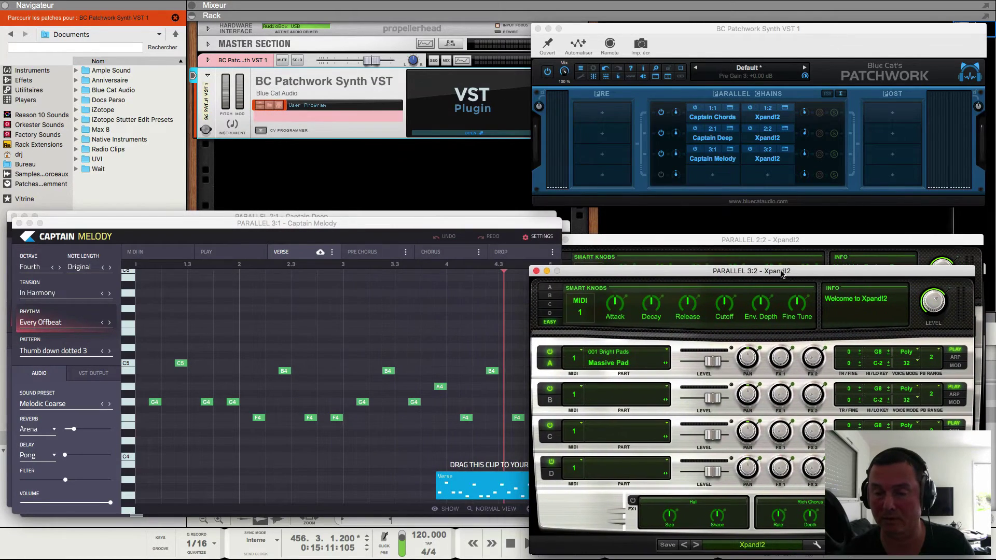
Step: Load the +02 Female Ooh Wide vocal preset in the third chain's Xpand!2
left_click(751, 544)
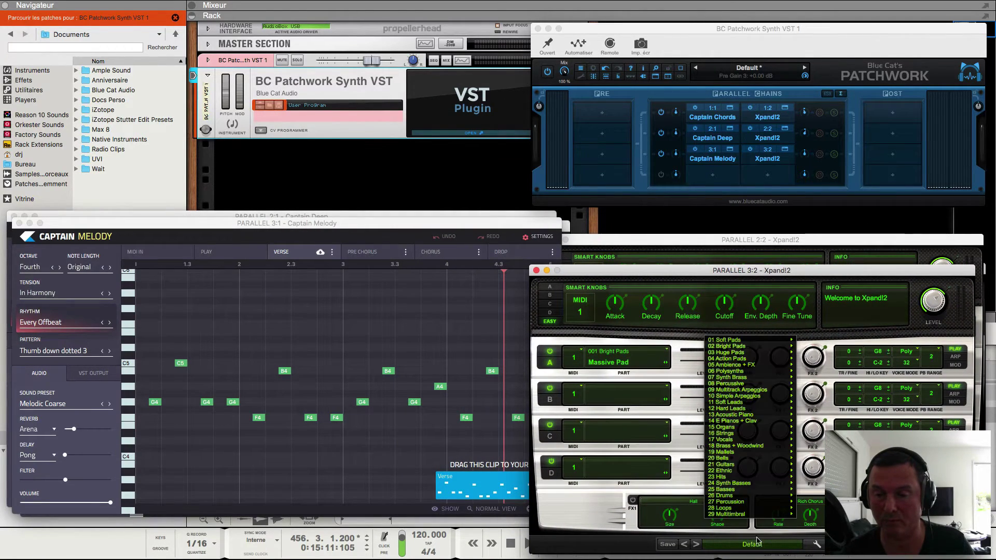
mouse_move(758, 449)
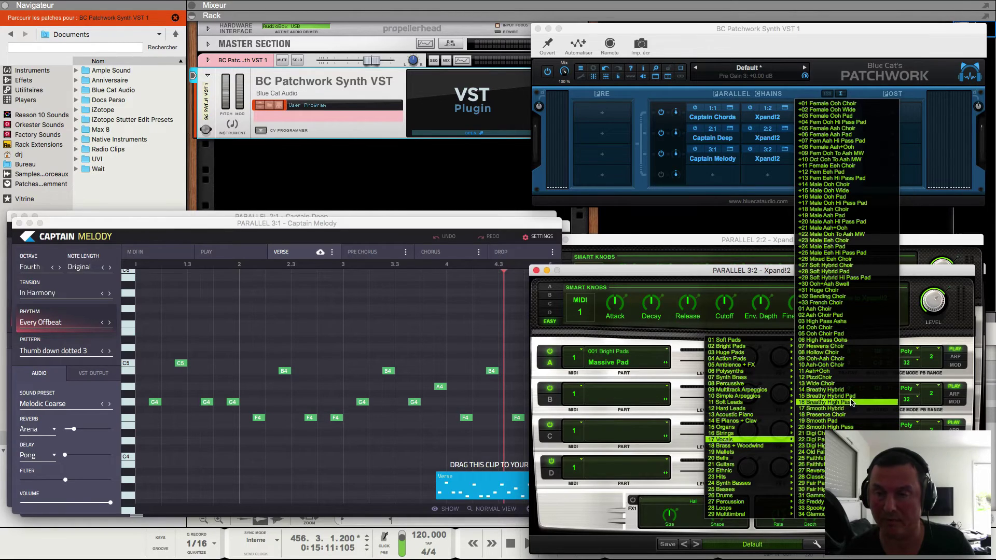
left_click(848, 109)
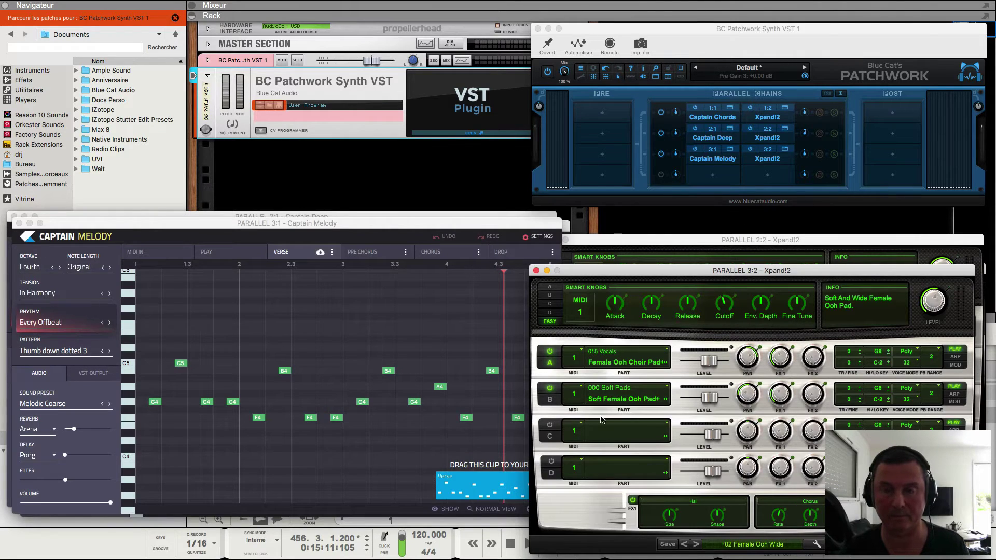
Step: Set Captain Melody's MIDI output to Port A and the third chain's Xpand!2 MIDI input to Port A, Channel 1
right_click(710, 159)
mouse_move(749, 326)
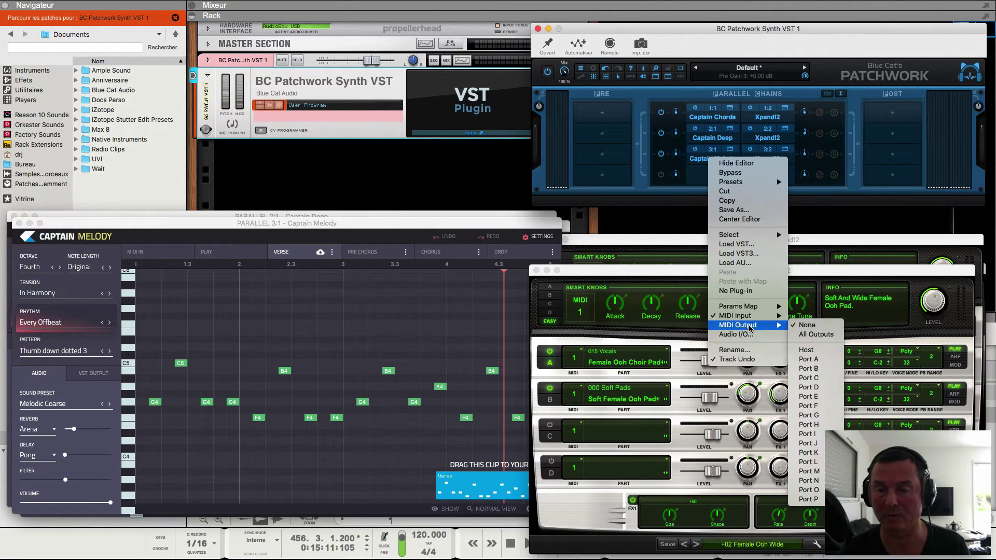
left_click(805, 358)
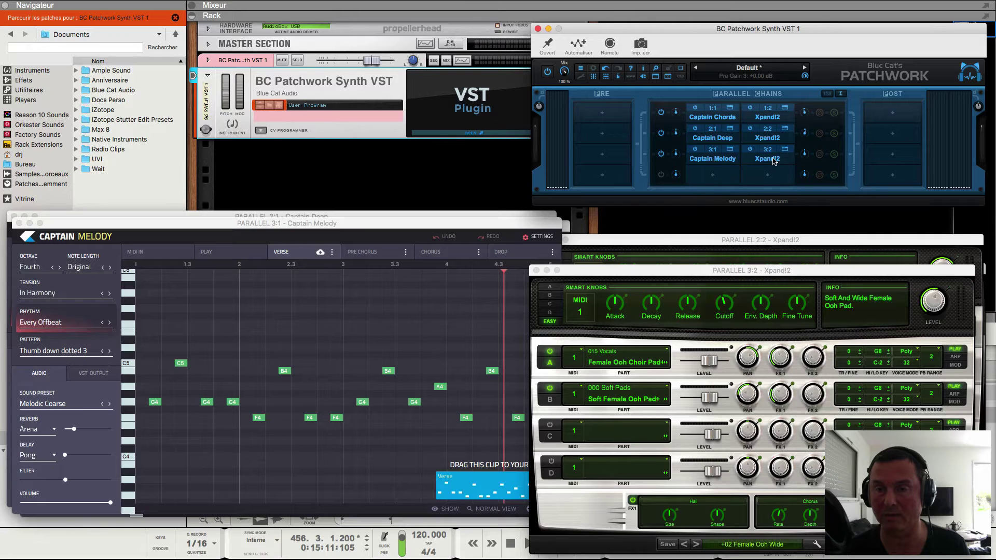
right_click(774, 161)
mouse_move(797, 314)
mouse_move(867, 348)
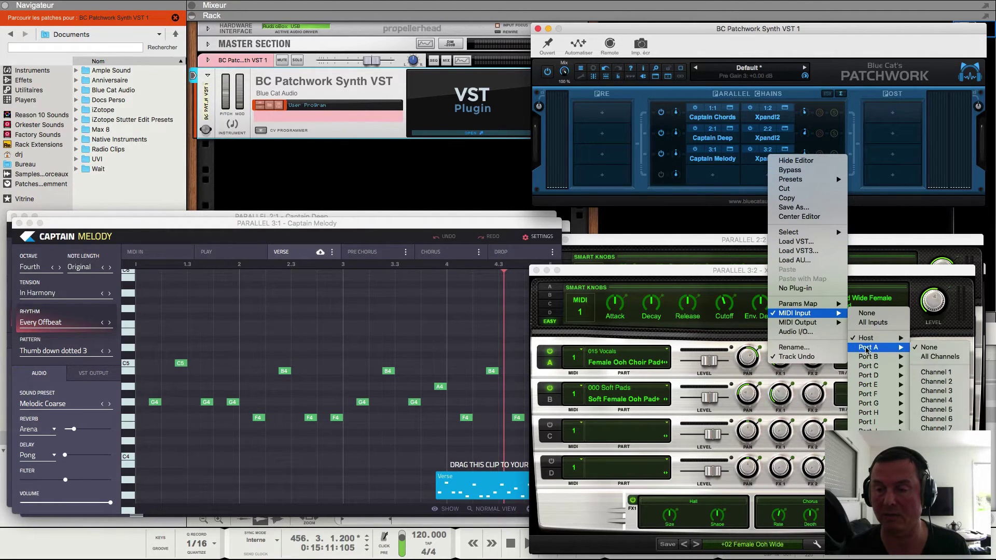
left_click(936, 372)
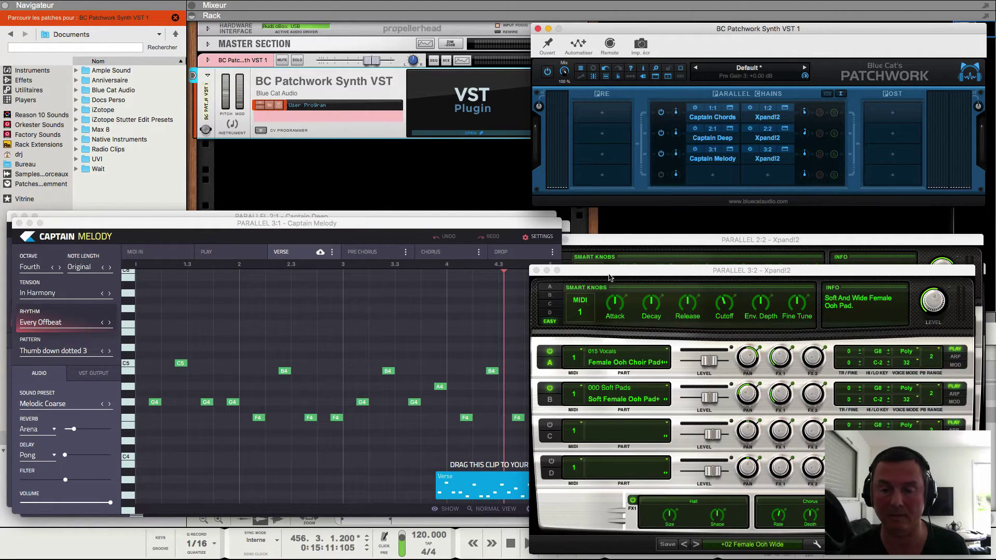
Step: Balance the parallel chains' post gains during playback and switch the third chain's Xpand!2 to the +03 Female Ooh Pad preset
left_click(528, 542)
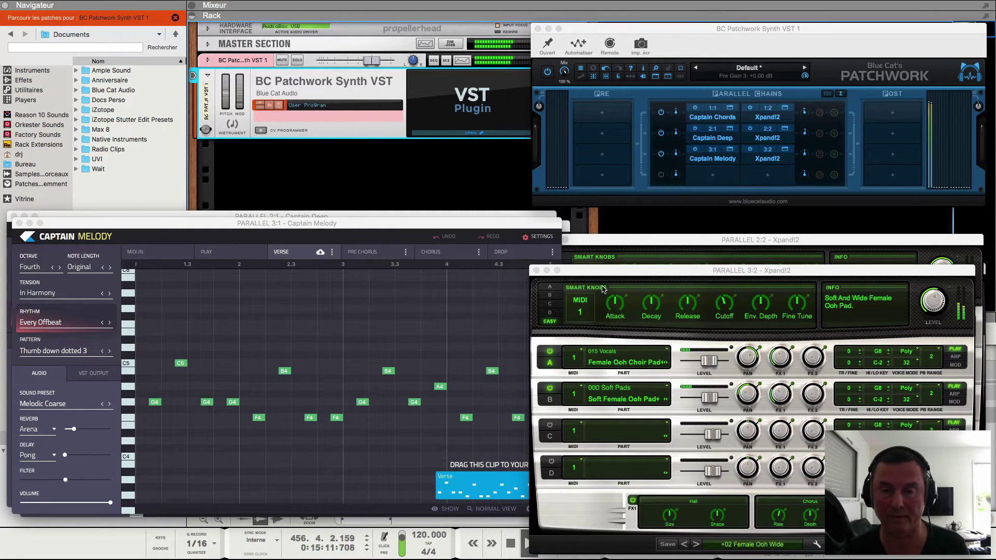
left_click_drag(605, 271, 633, 259)
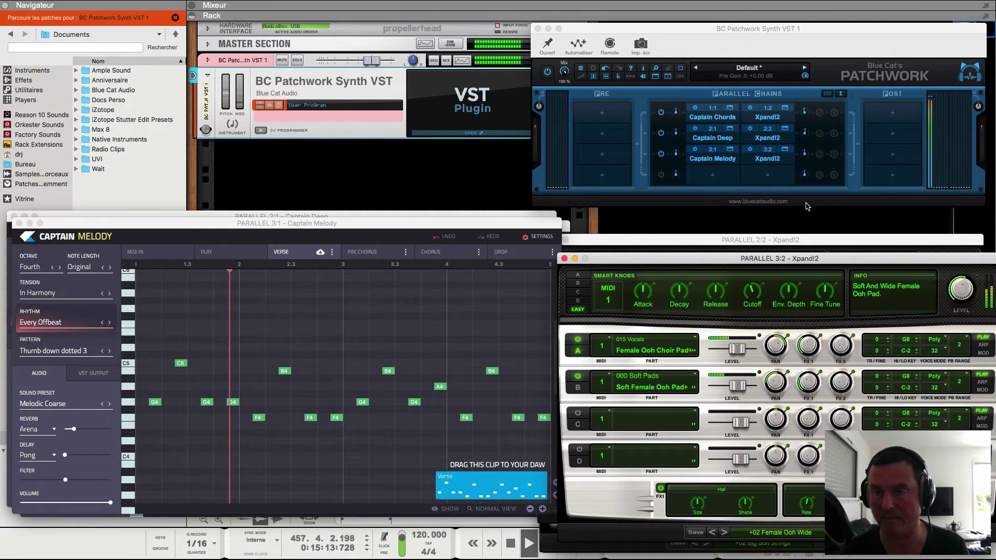
left_click(803, 155)
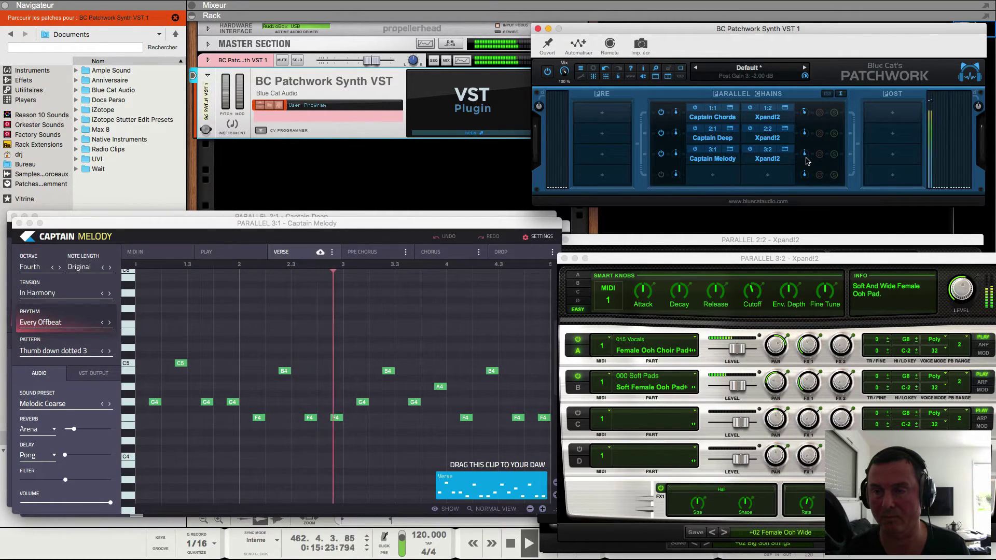
left_click(723, 532)
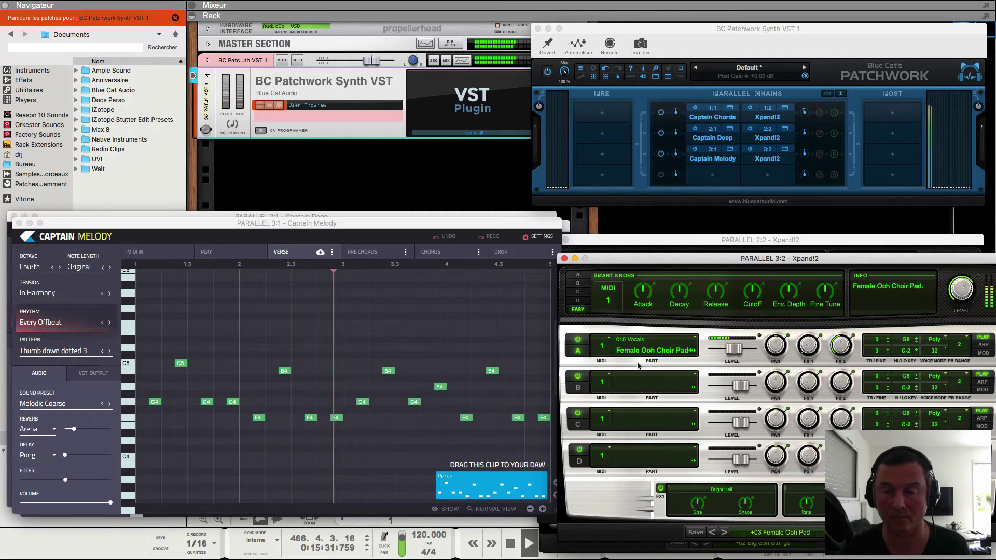
left_click(871, 130)
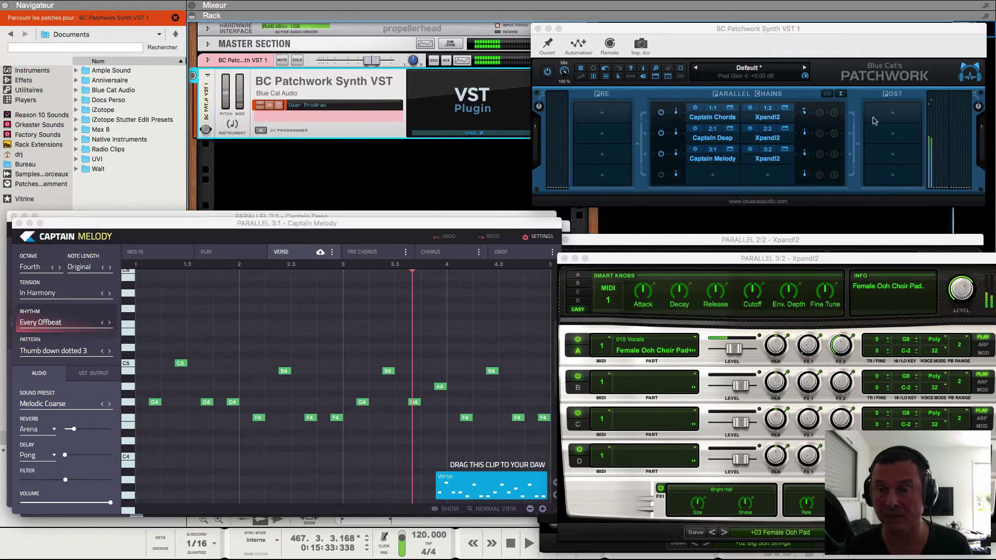
Step: Expand the Patchwork grid to 5 columns and load FabFilter Pro-R.vst into the third slot of the third parallel chain
left_click(594, 78)
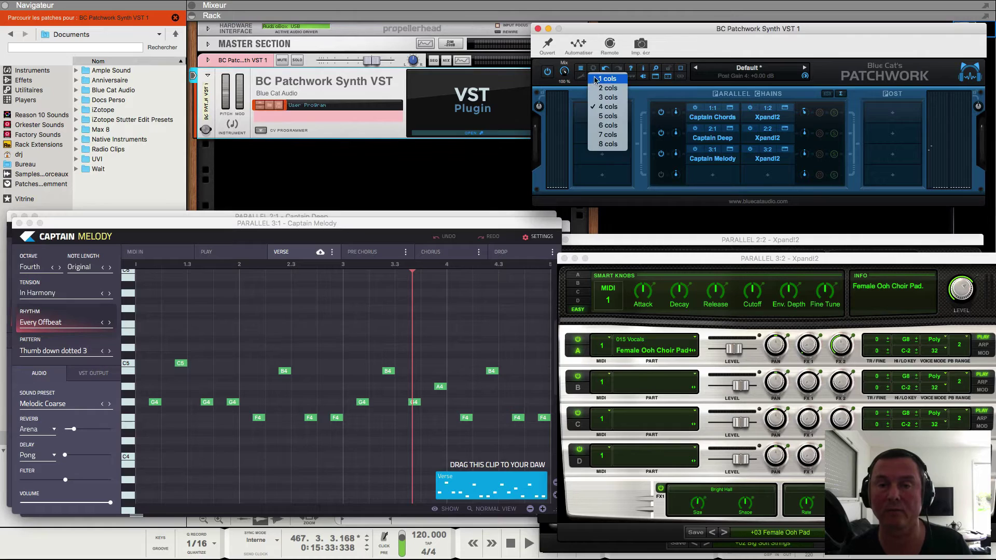
left_click(606, 116)
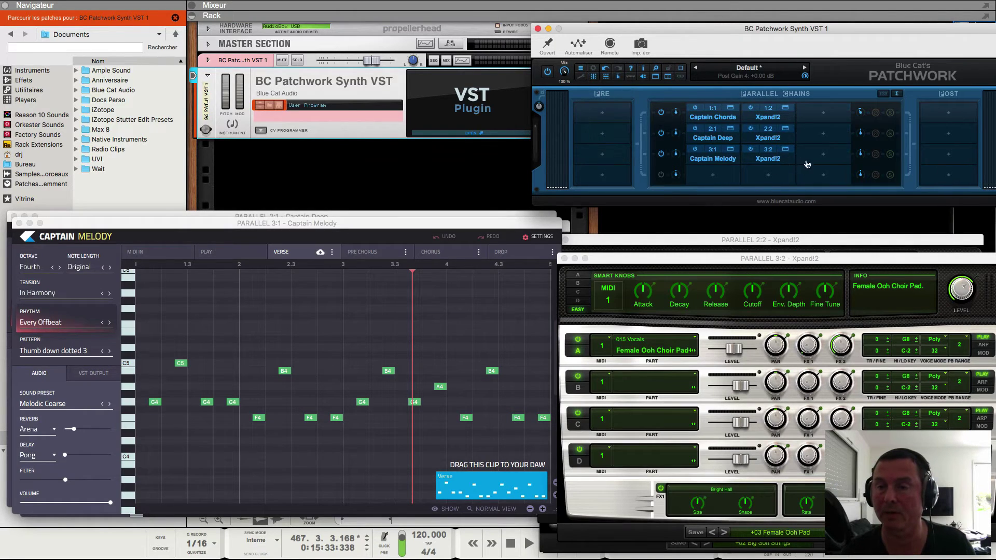
left_click(826, 158)
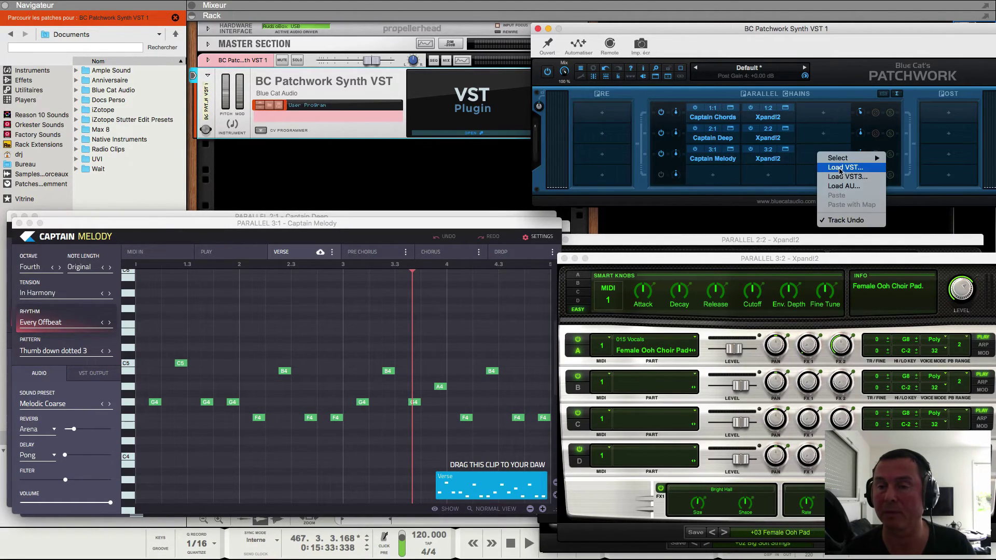
left_click(841, 167)
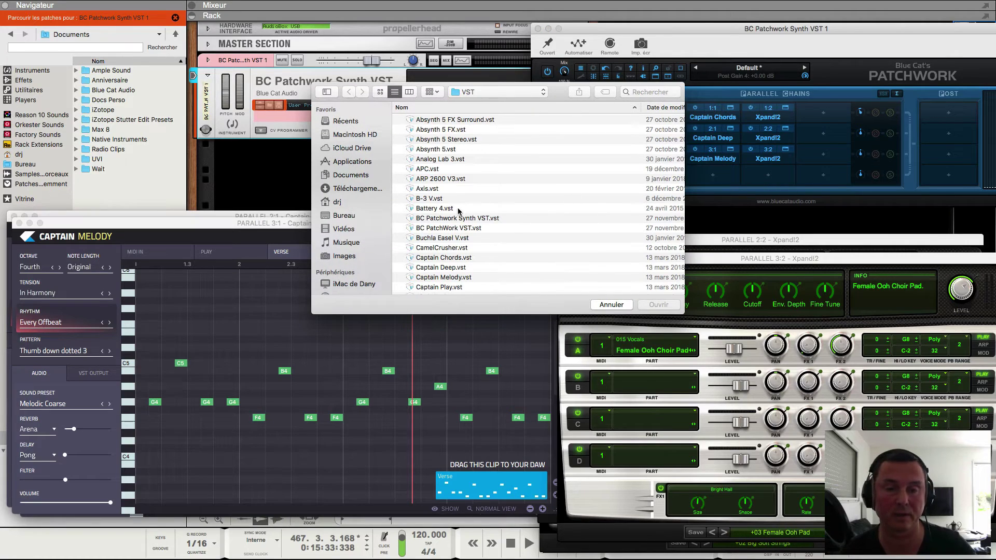
scroll(430, 233, "down", 5)
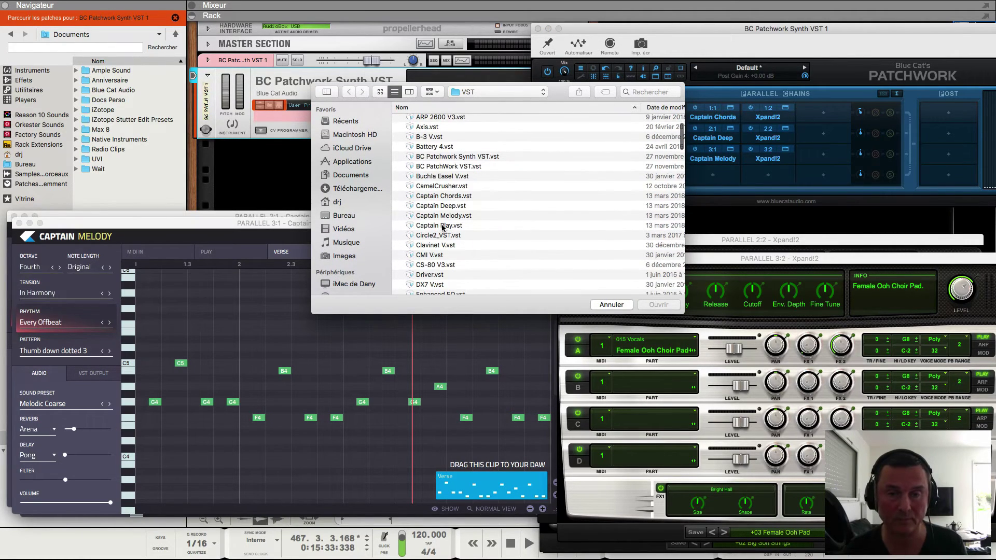
key("f")
scroll(461, 270, "down", 3)
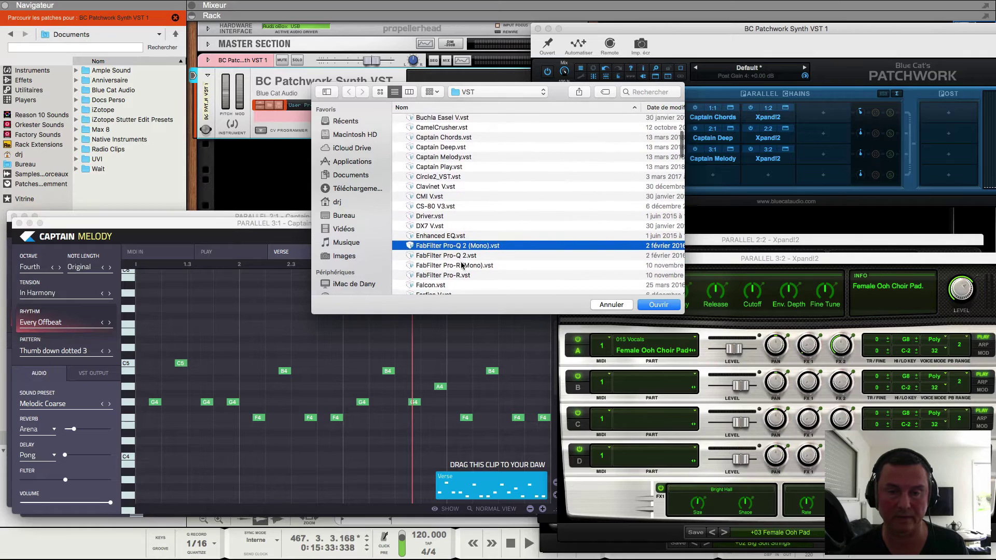
left_click(442, 253)
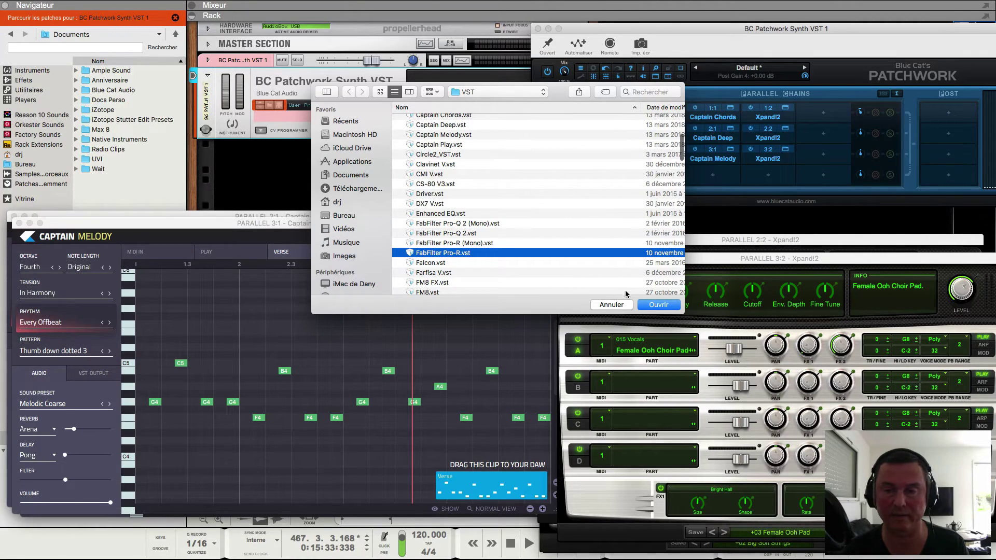
left_click(658, 305)
Step: Choose the Vocal Reflections preset in Pro-R and adjust its mix while playing the third chain soloed
left_click(570, 87)
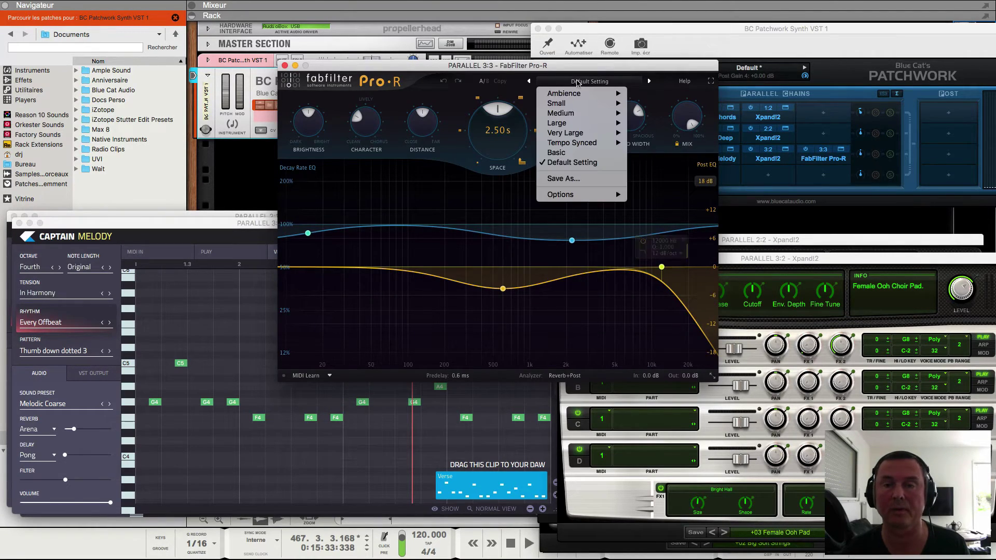
mouse_move(579, 95)
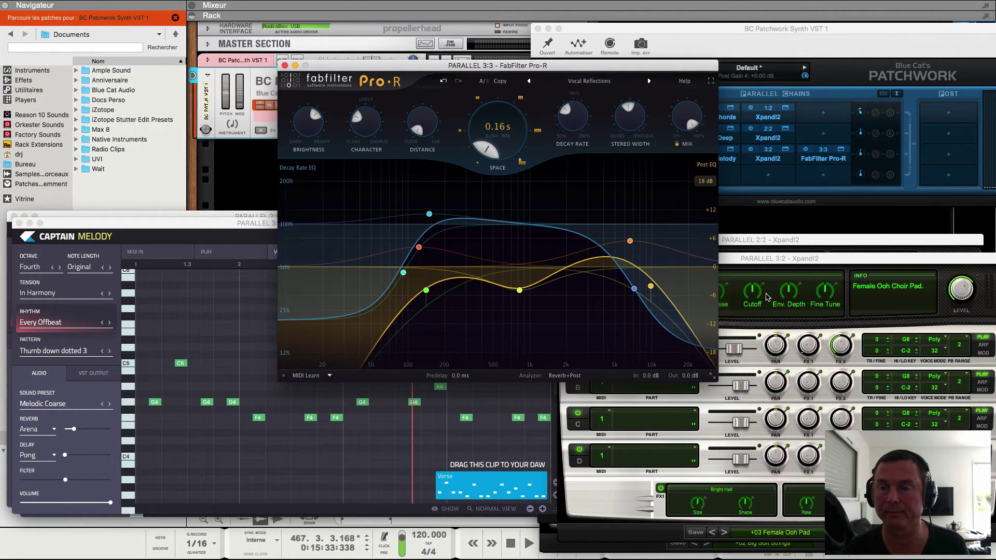
left_click(529, 543)
left_click(891, 155)
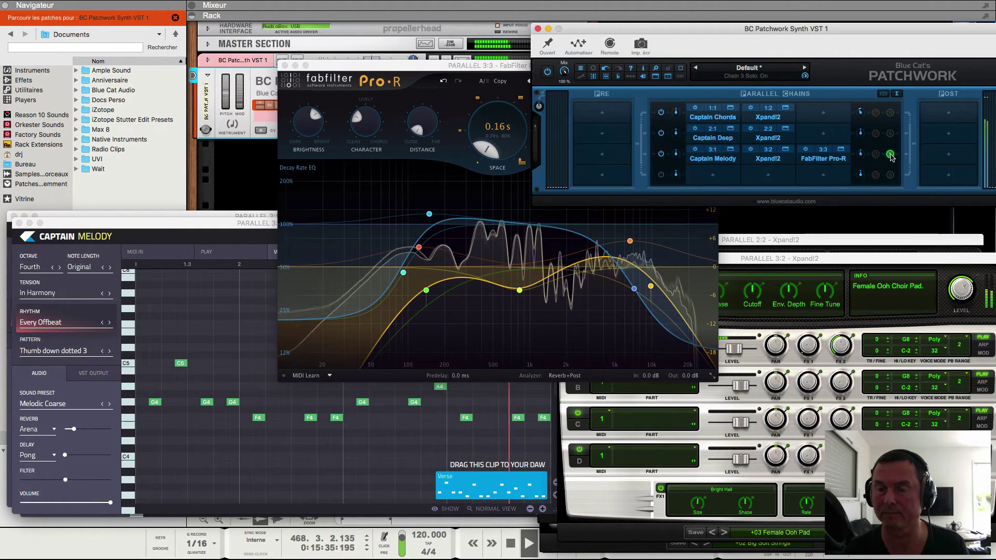
left_click_drag(495, 73, 308, 117)
mouse_move(497, 159)
left_click_drag(498, 159, 521, 174)
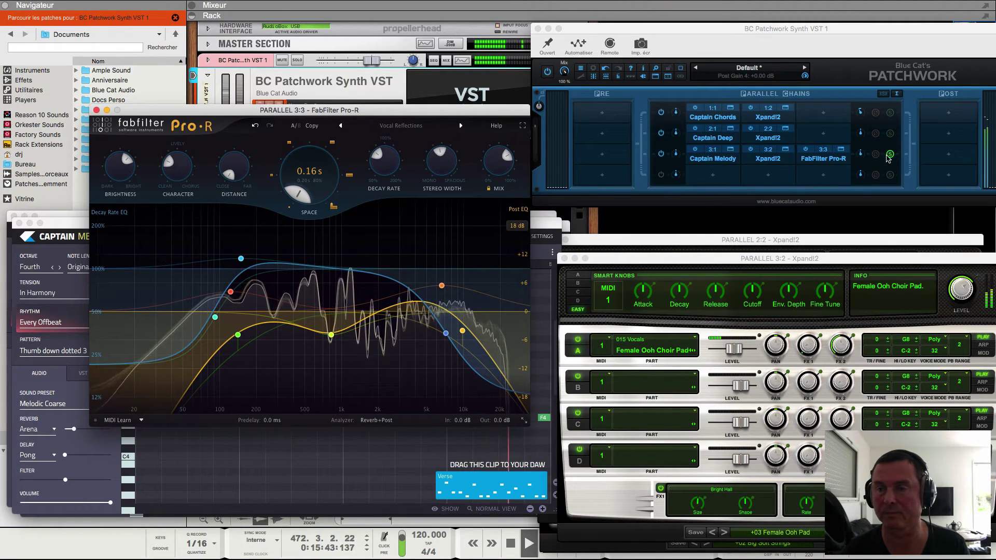
Step: Turn off the third chain's solo to hear all parallel chains together
left_click(890, 134)
left_click(890, 155)
left_click(890, 155)
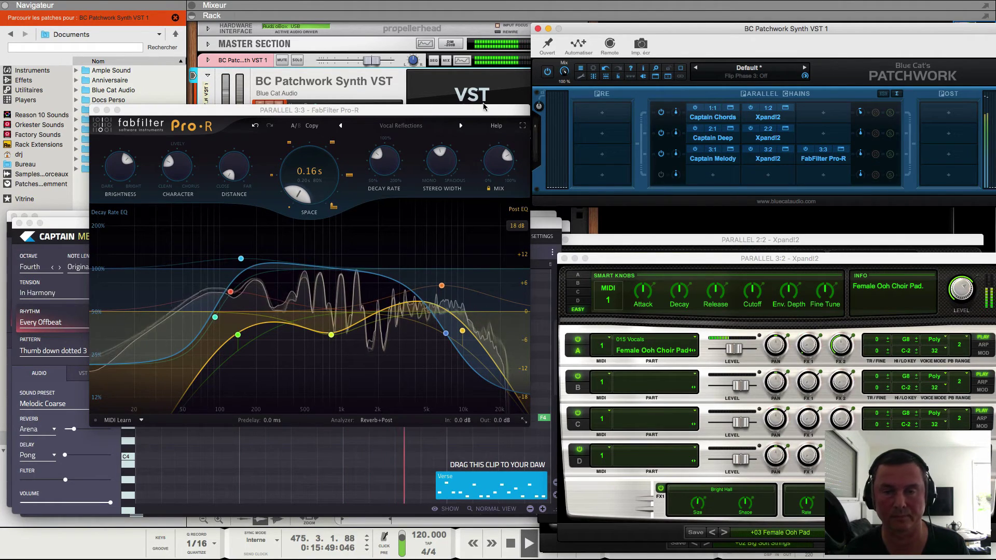
Step: Insert the built-in Compressor in the first post slot and apply its Input Smoothing factory preset
left_click(940, 116)
mouse_move(939, 116)
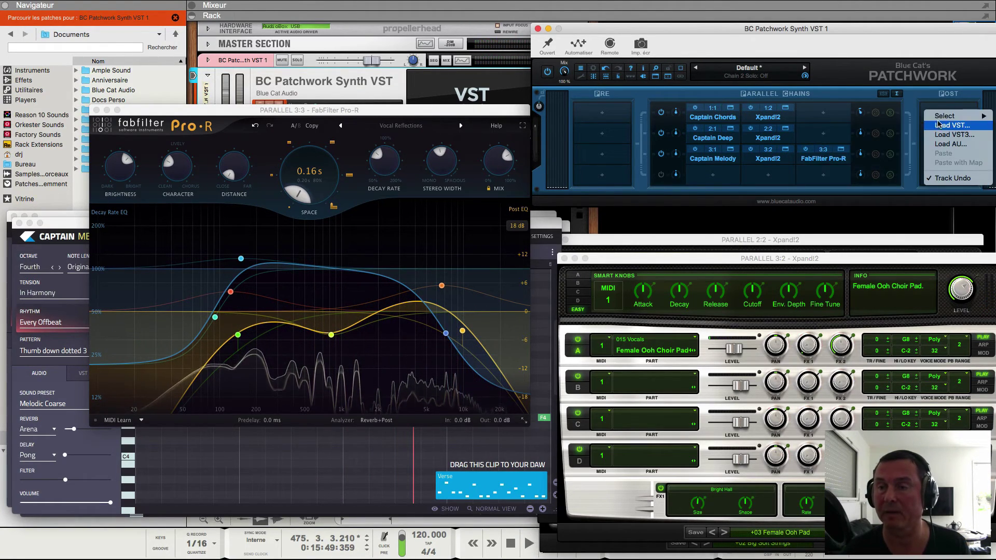
mouse_move(872, 119)
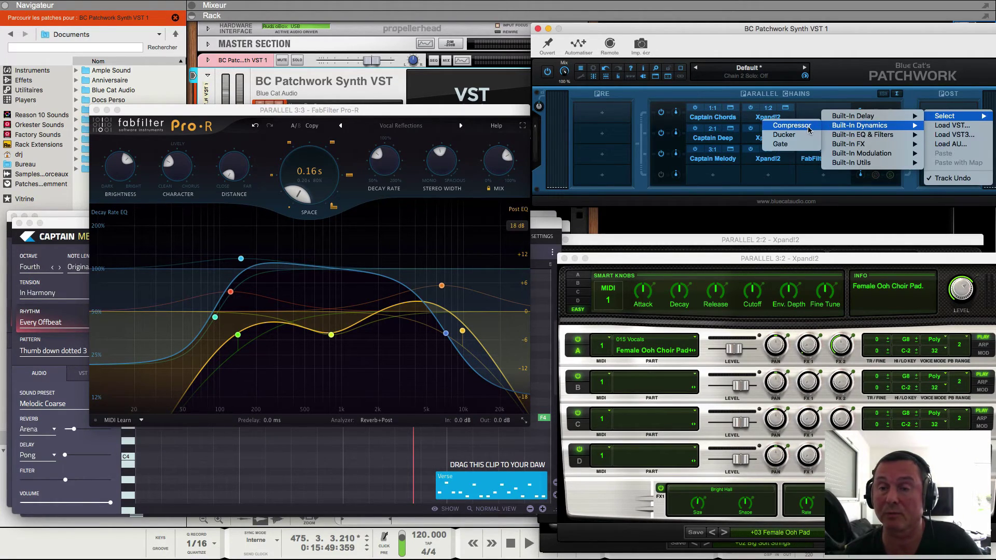
left_click(809, 126)
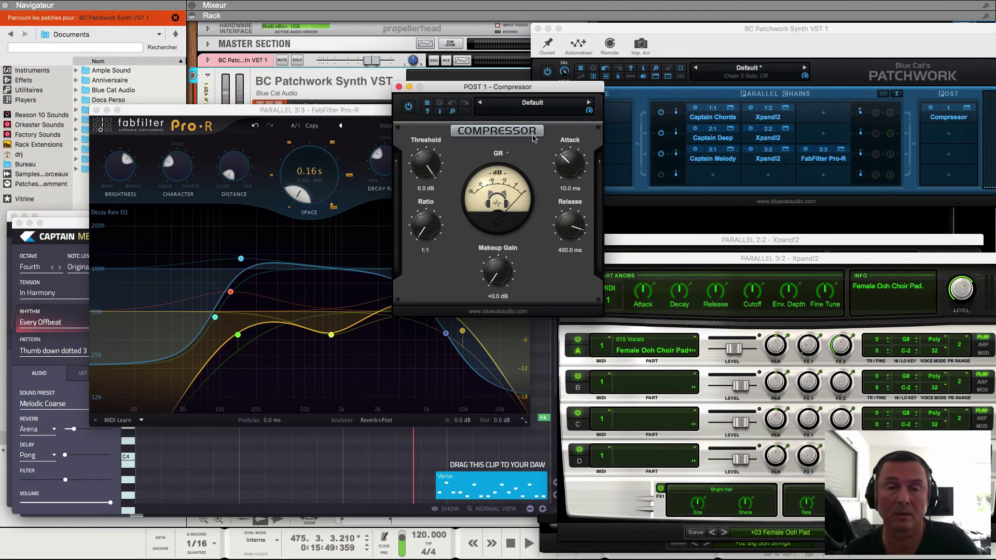
left_click(521, 103)
mouse_move(555, 106)
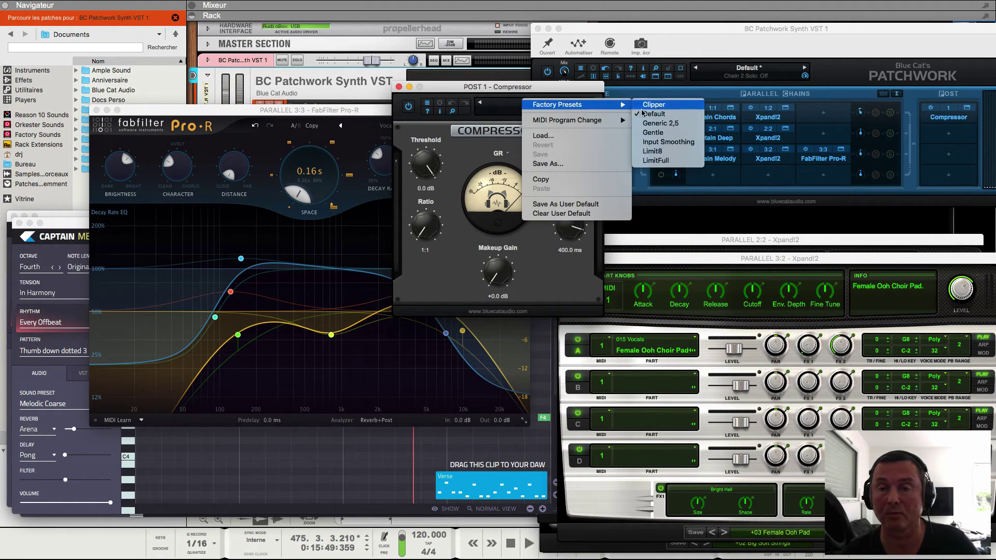
left_click(666, 143)
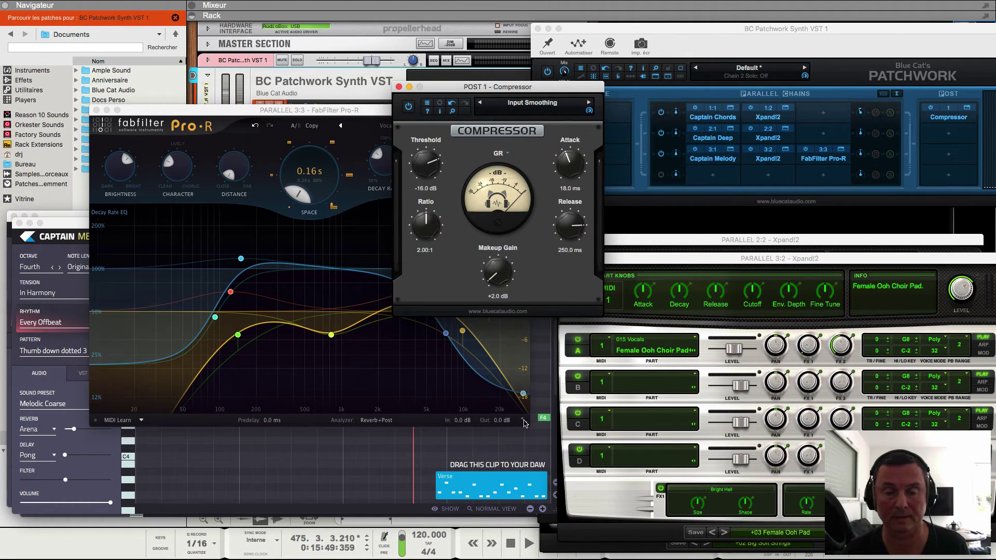
Step: Play the full setup through the compressor, stop playback and close the Patchwork window
left_click(526, 542)
left_click_drag(532, 87, 620, 287)
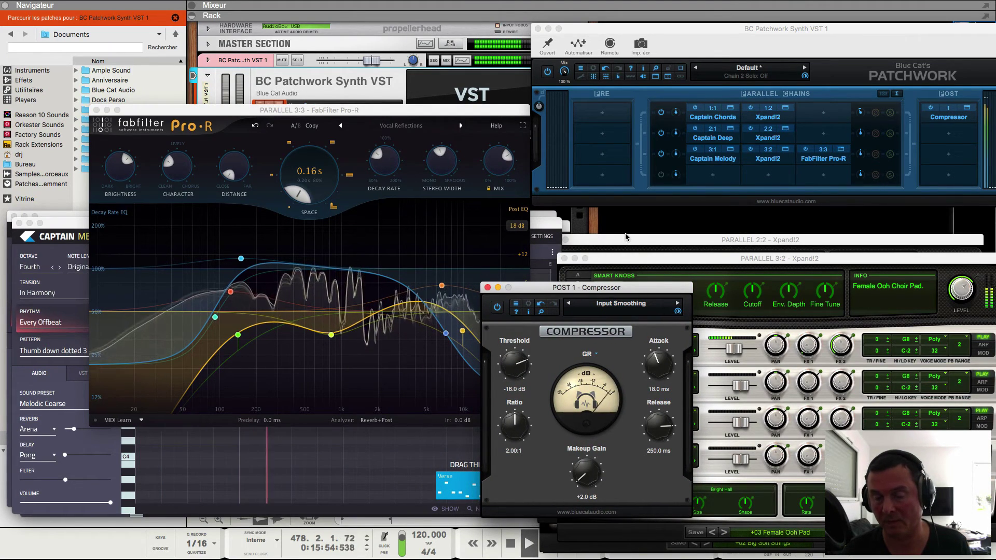
left_click(500, 558)
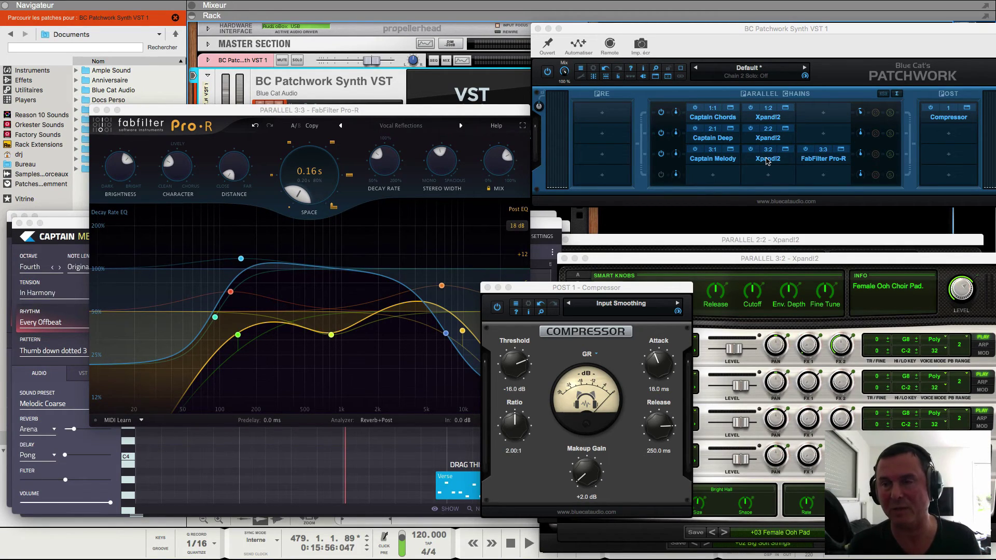
left_click(538, 29)
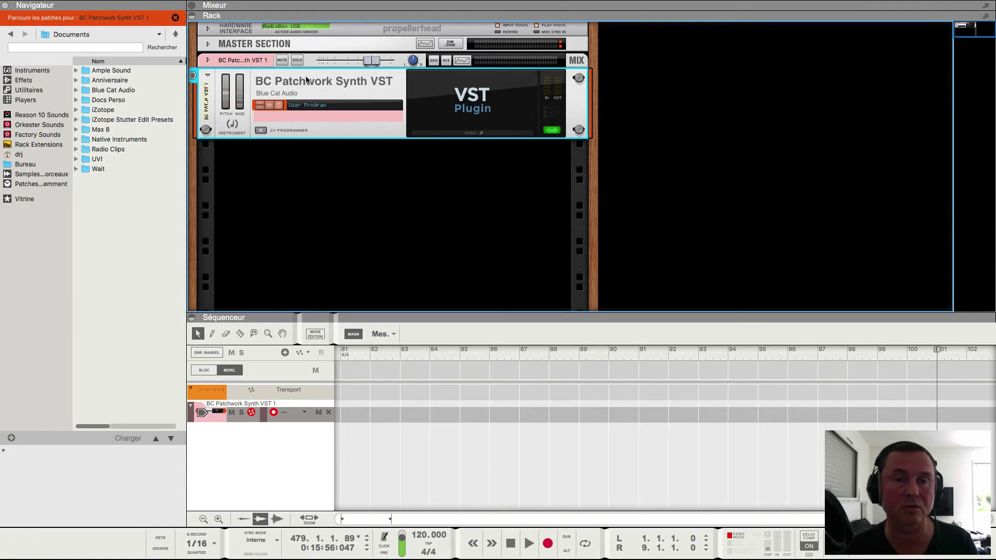